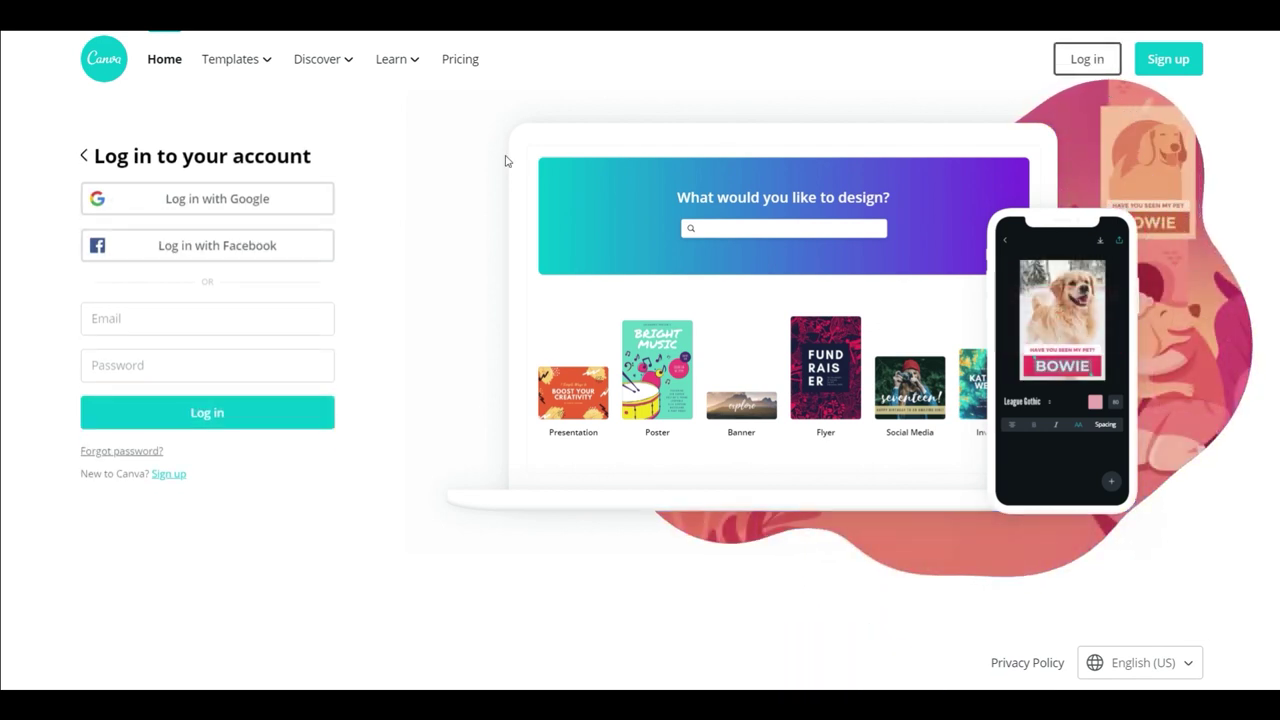
Log in with the Google account and look over the design types offered on the home page
click(220, 205)
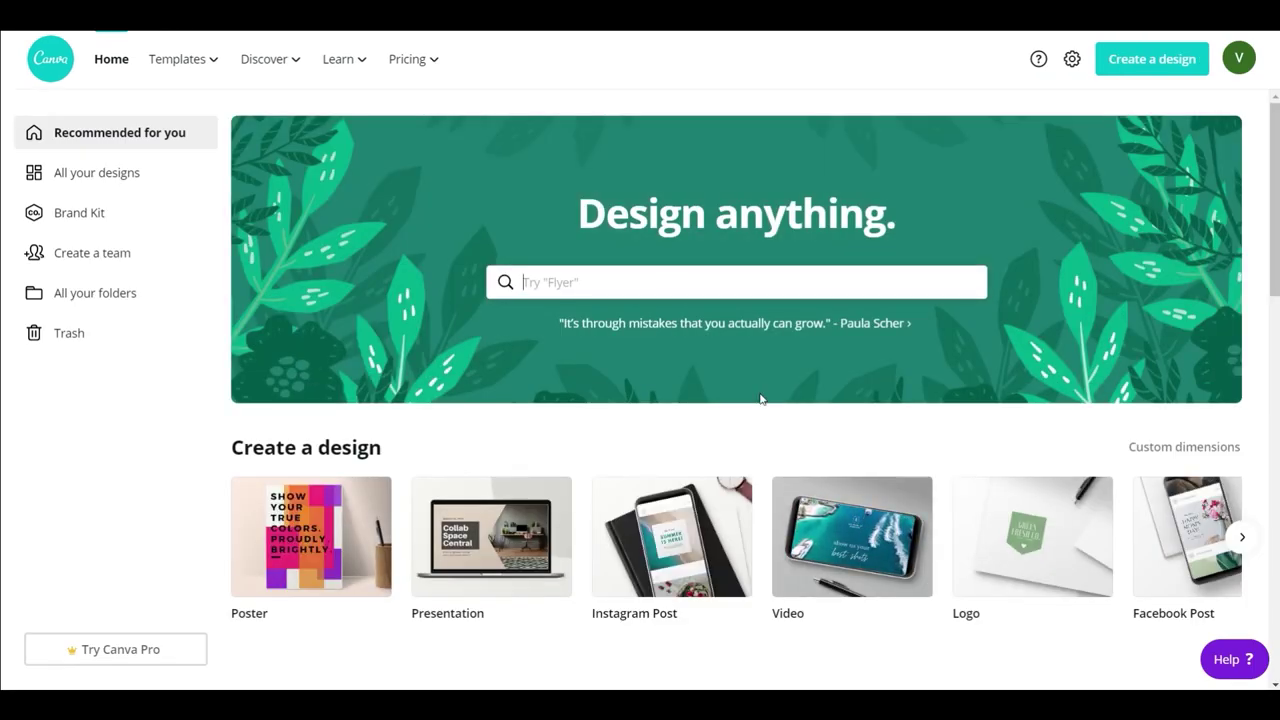
scroll(745, 390, down, 2)
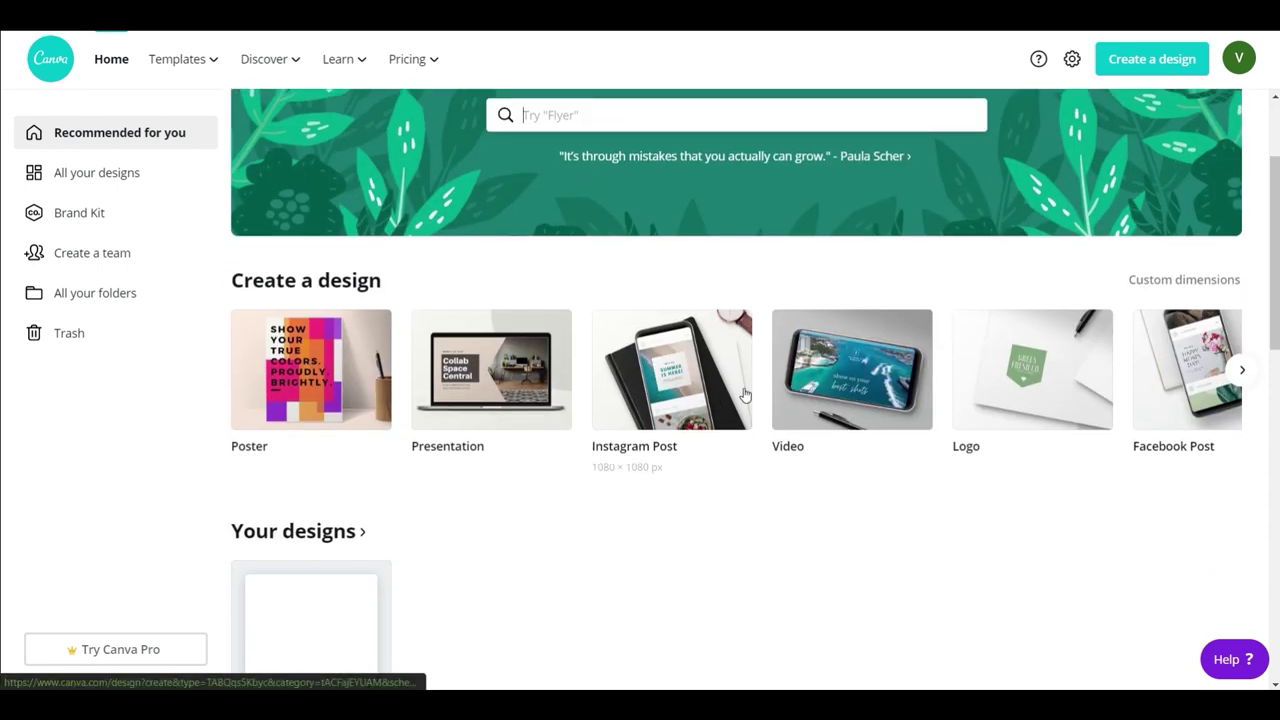
scroll(745, 395, up, 2)
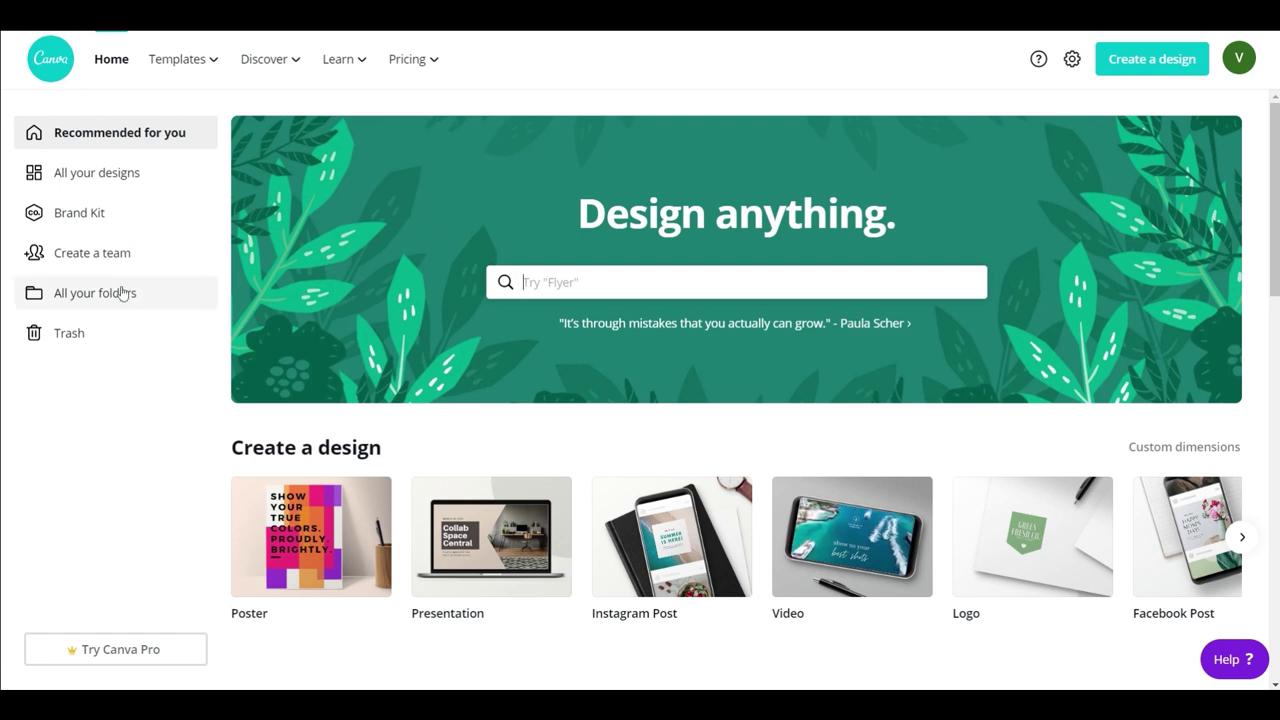
Browse the recommended template categories on the home page, from Instagram posts and logos through to resumes
scroll(805, 441, down, 3)
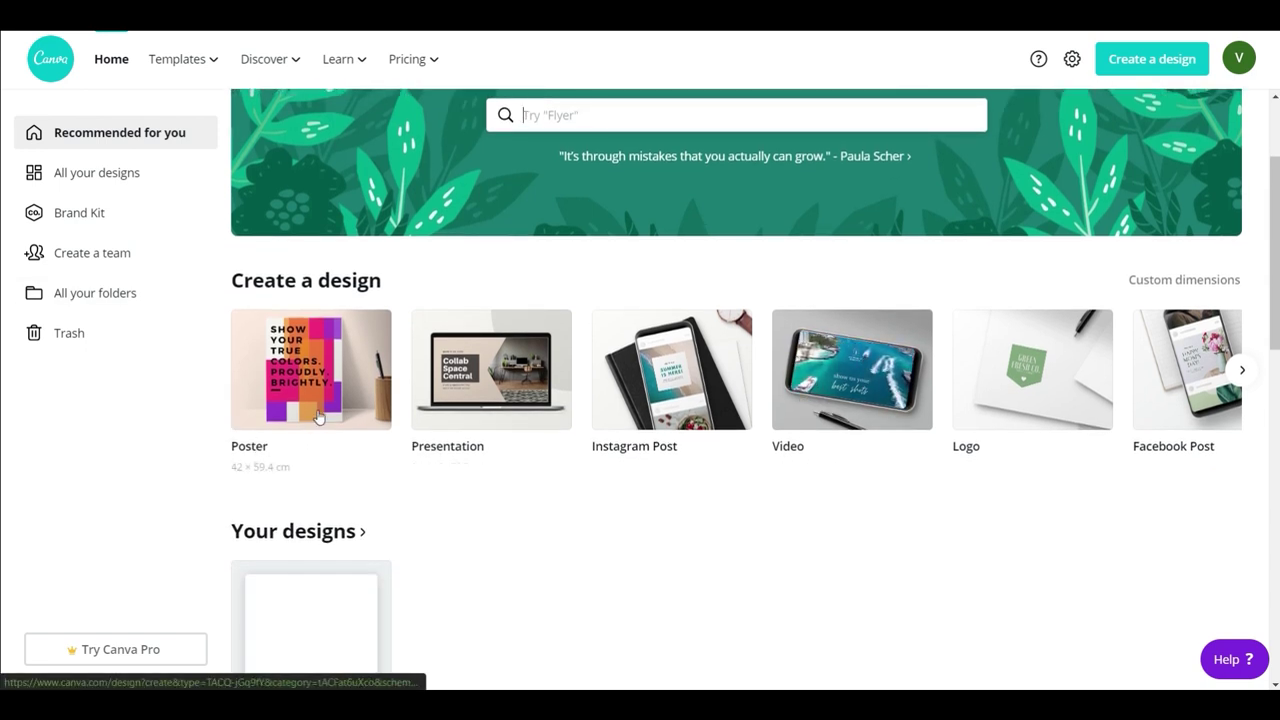
scroll(474, 497, down, 6)
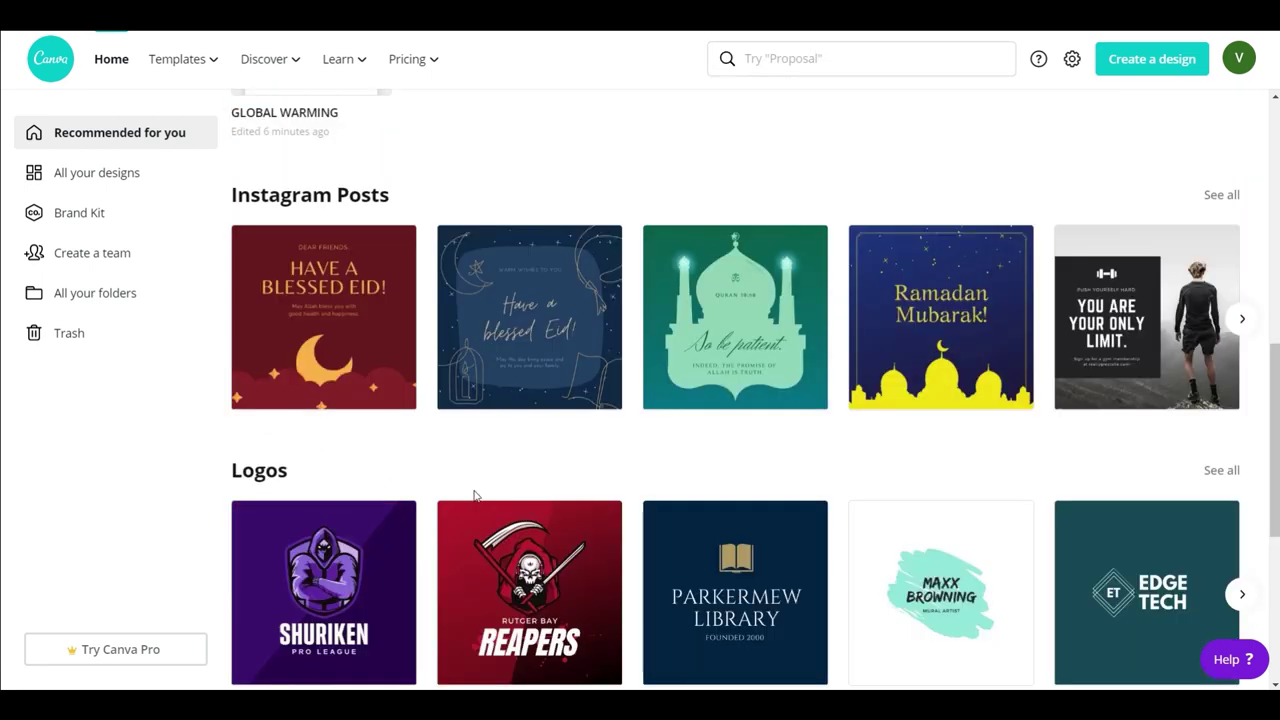
scroll(340, 349, down, 3)
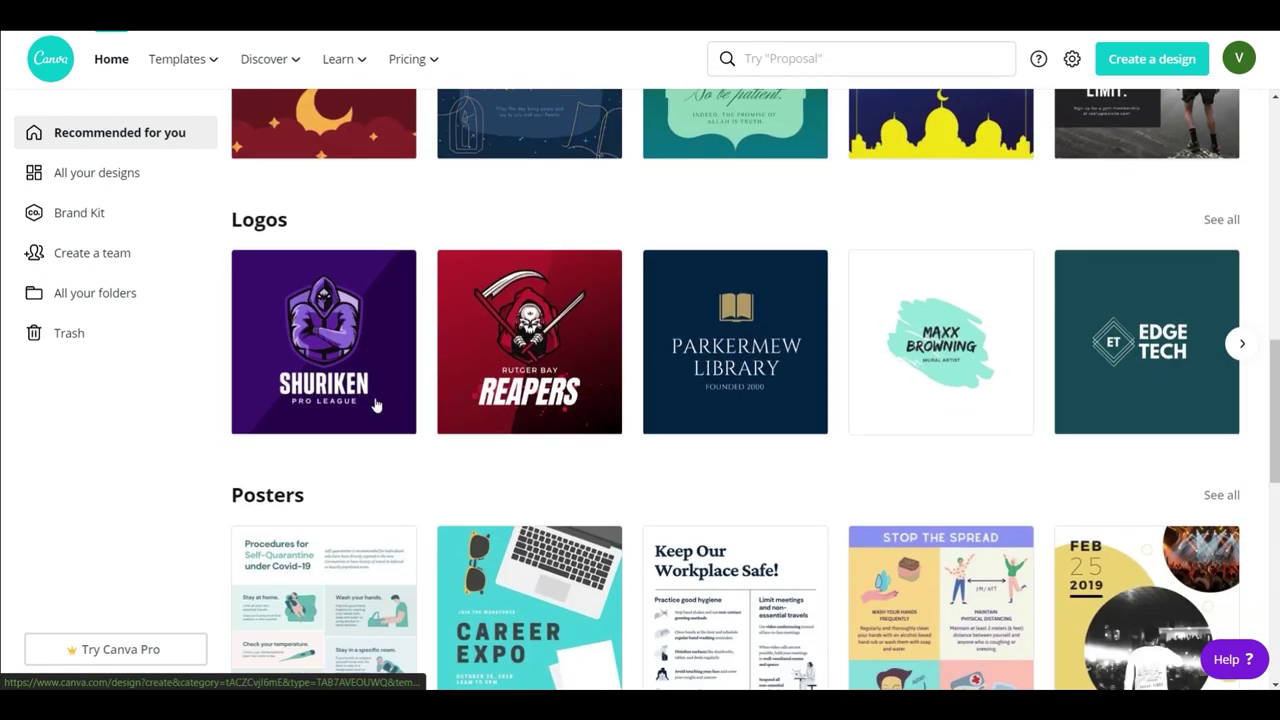
scroll(368, 408, down, 2)
scroll(363, 413, down, 5)
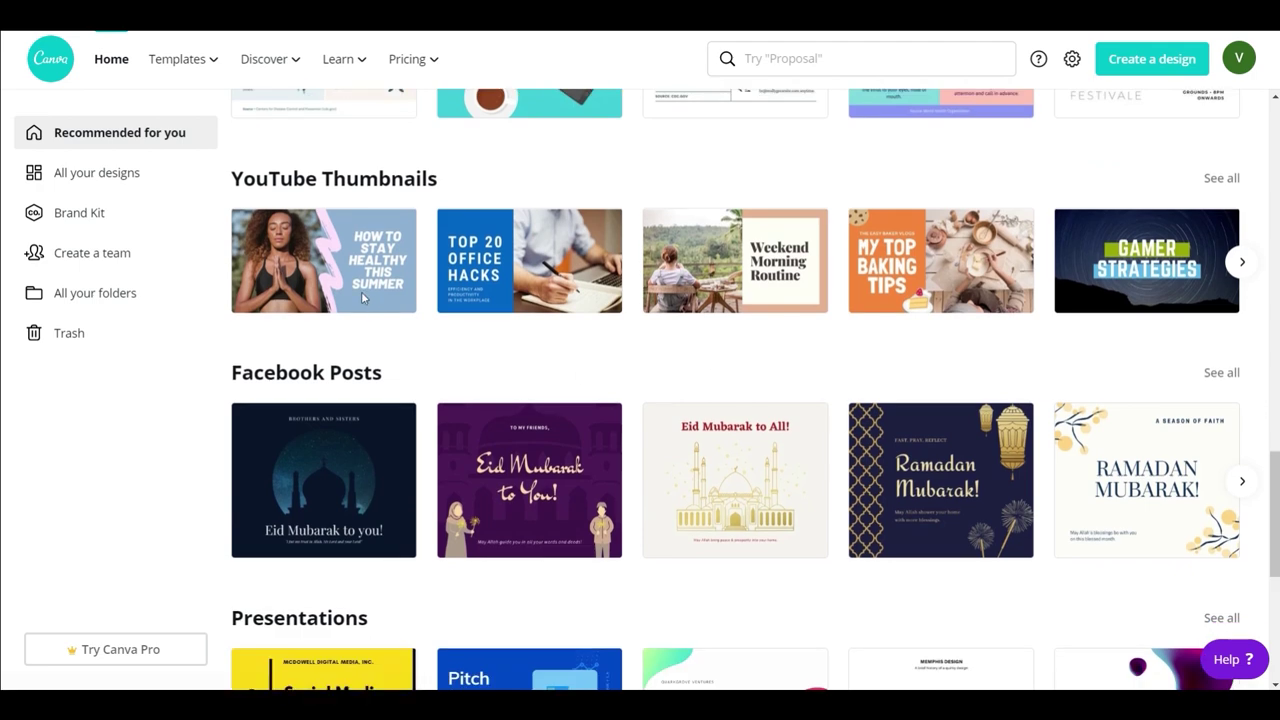
scroll(840, 326, down, 4)
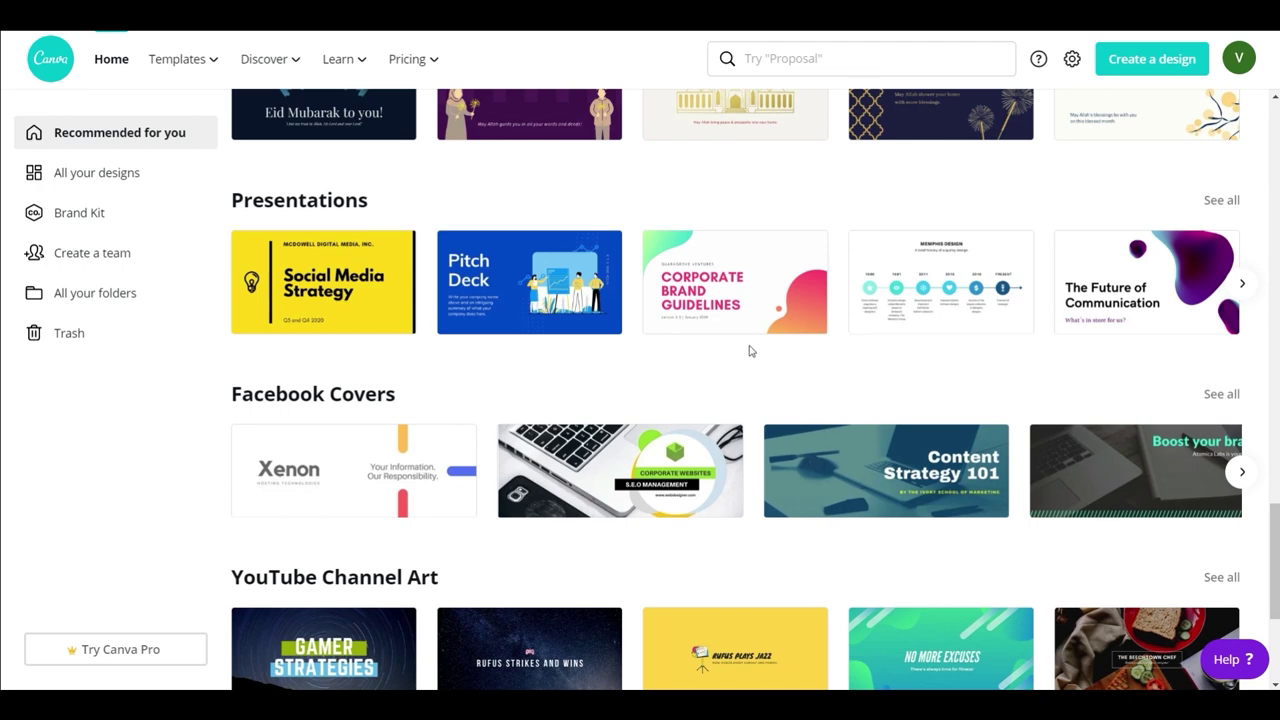
scroll(751, 350, up, 4)
scroll(751, 350, down, 4)
scroll(751, 350, down, 5)
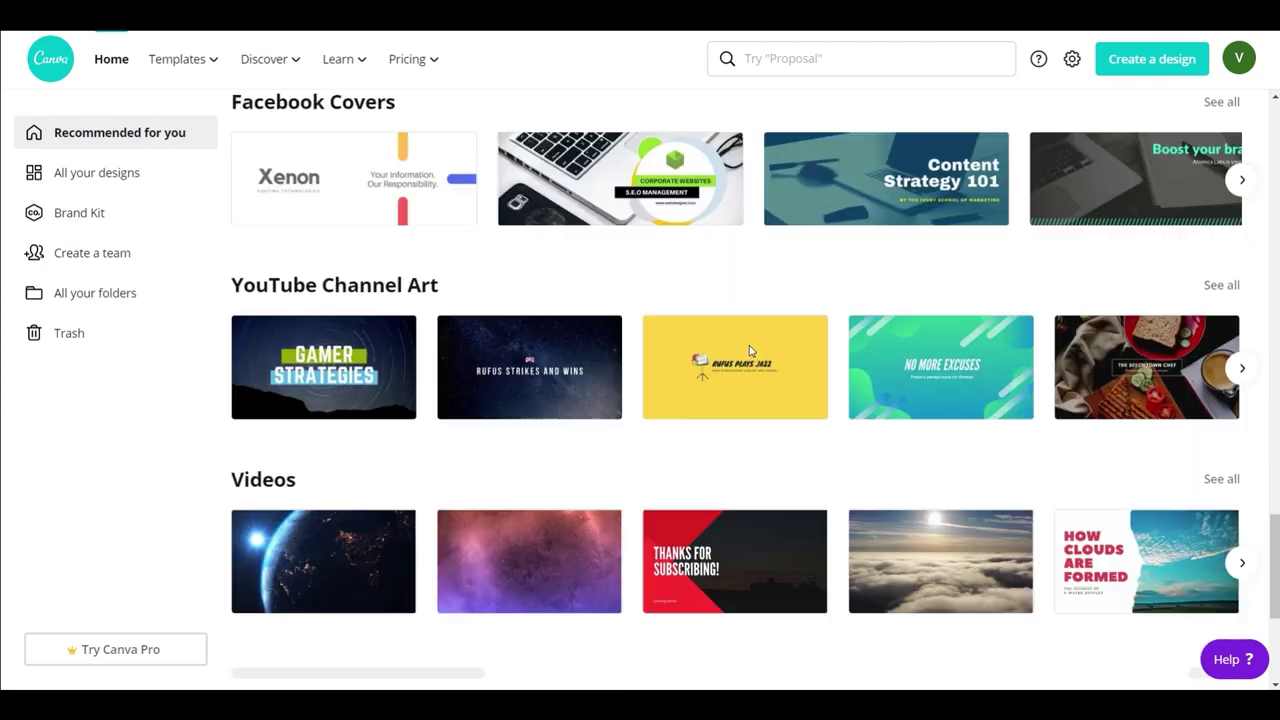
scroll(751, 350, down, 6)
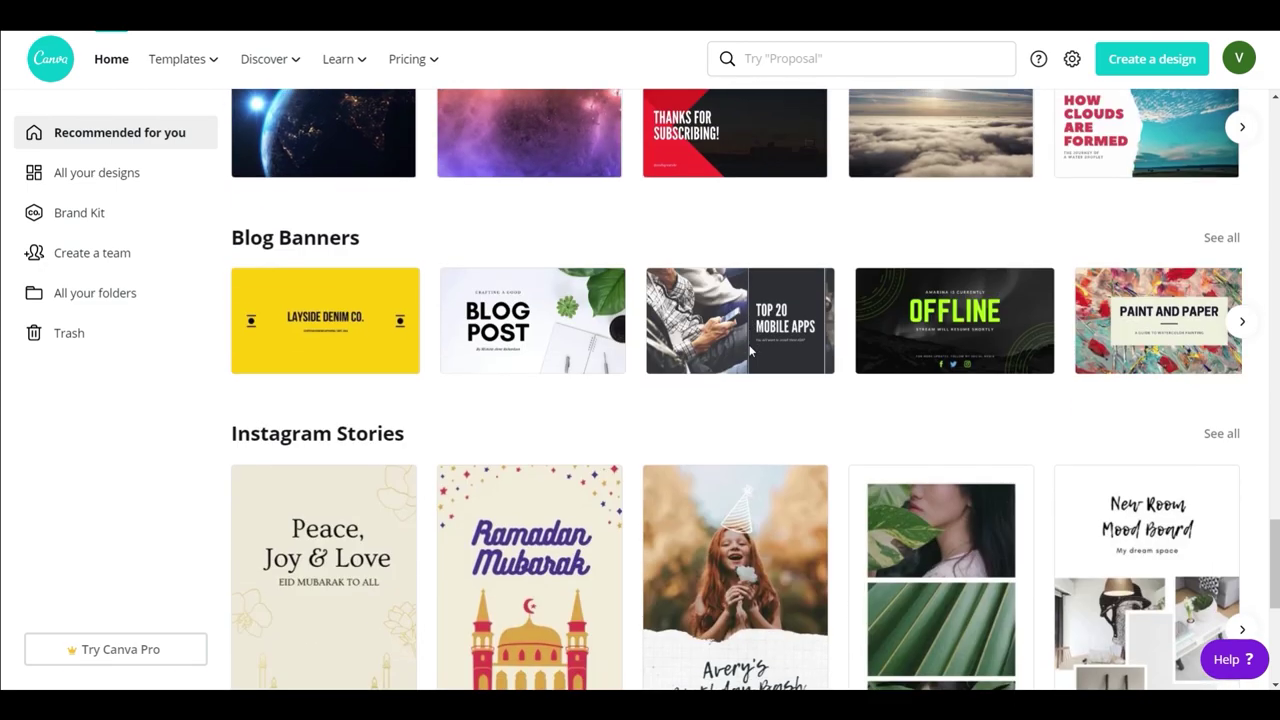
scroll(747, 360, down, 8)
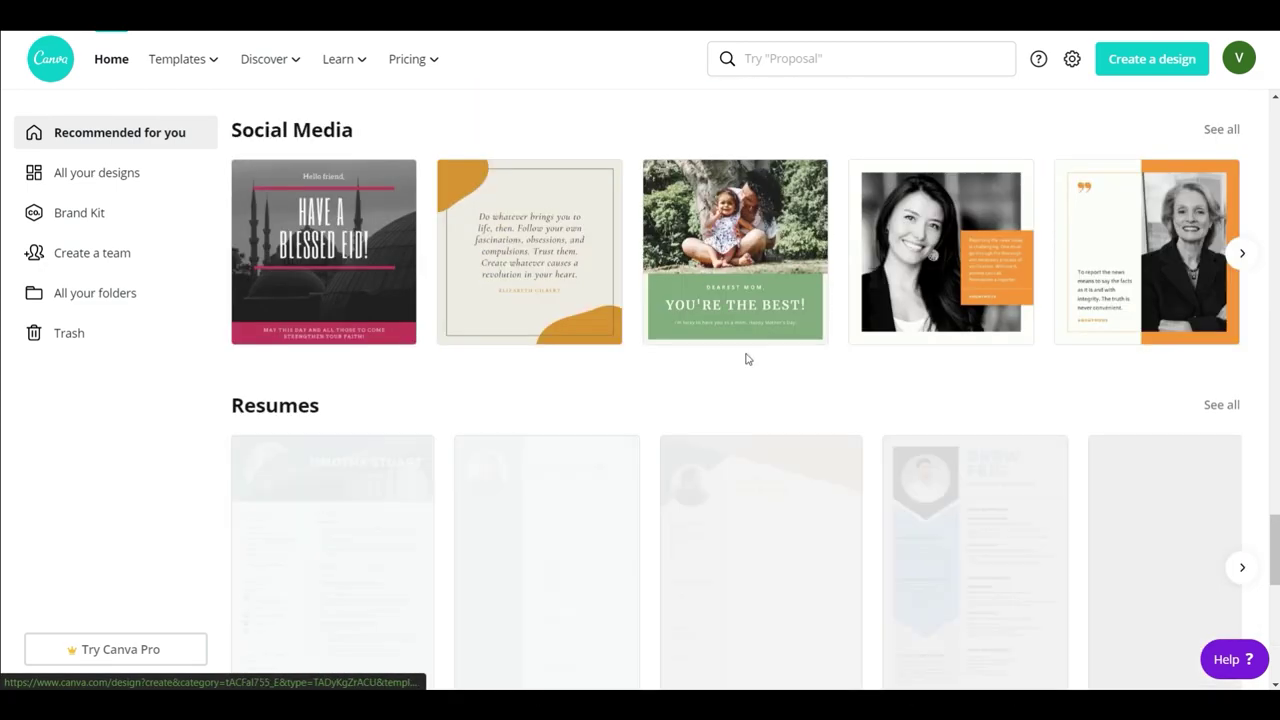
scroll(747, 360, up, 20)
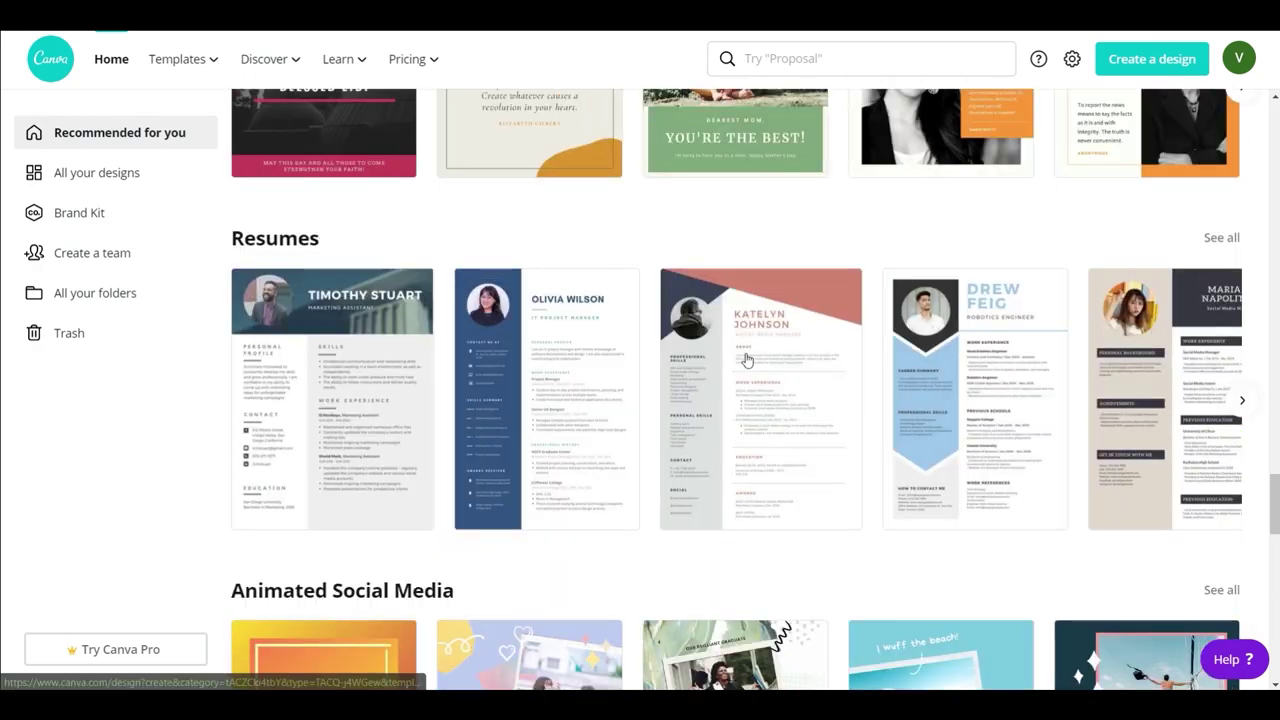
scroll(737, 357, up, 3)
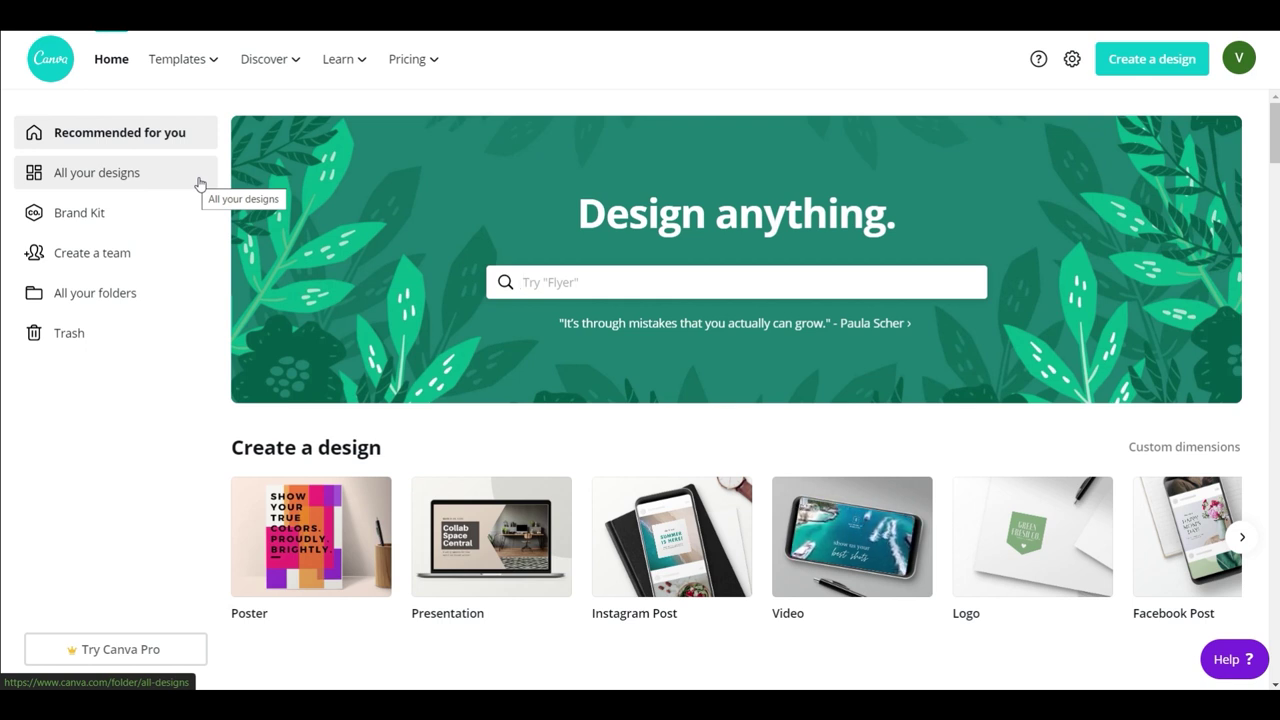
View all saved designs, and examine the Brand Kit's logo, color and font sections
click(199, 184)
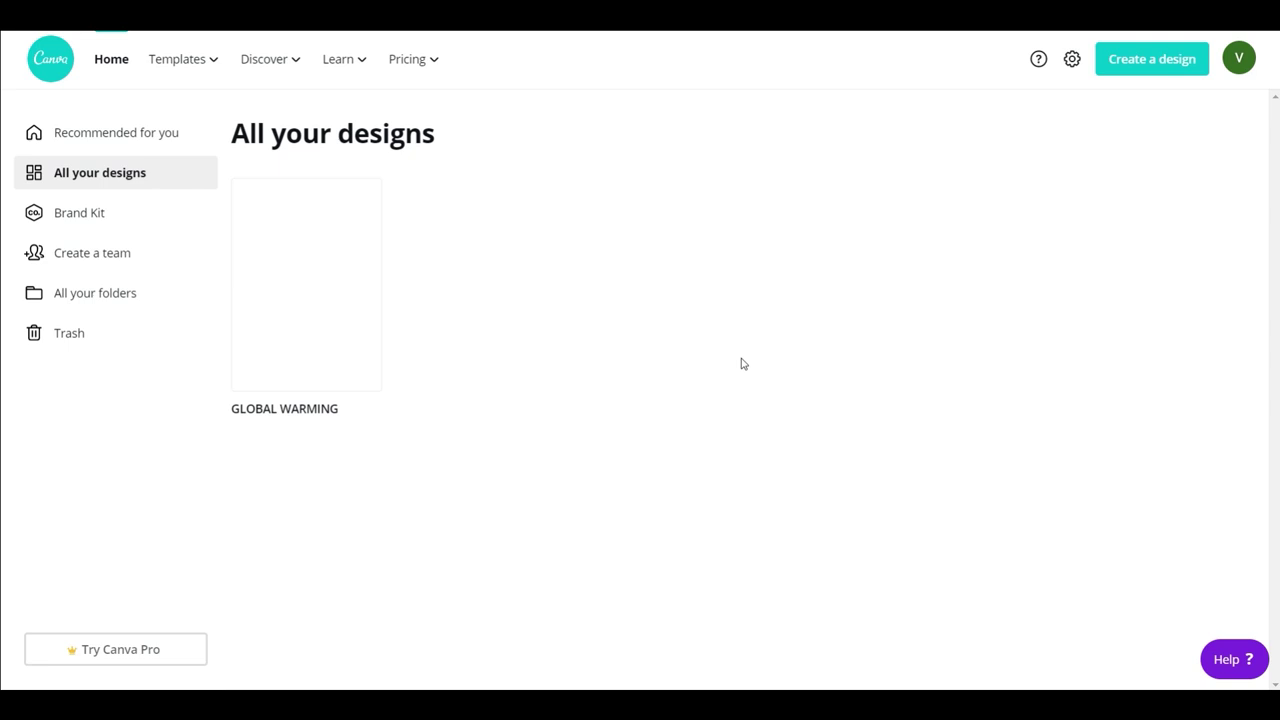
click(137, 216)
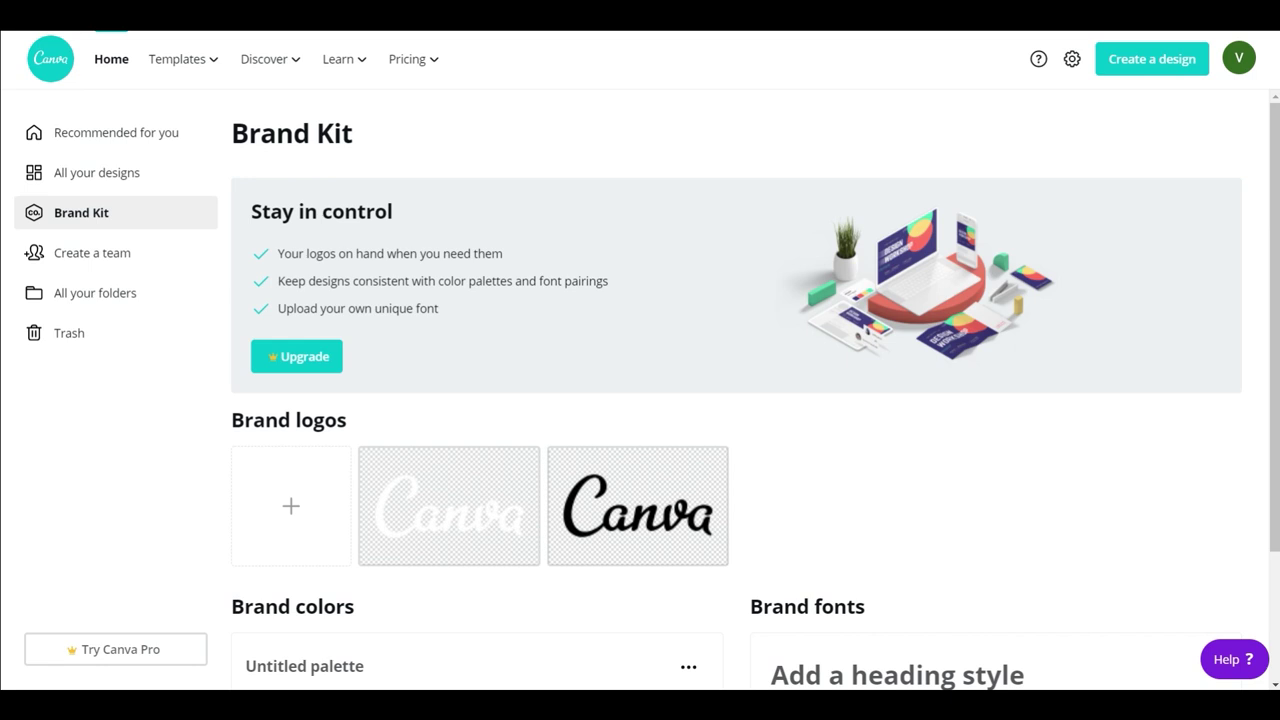
scroll(857, 506, down, 2)
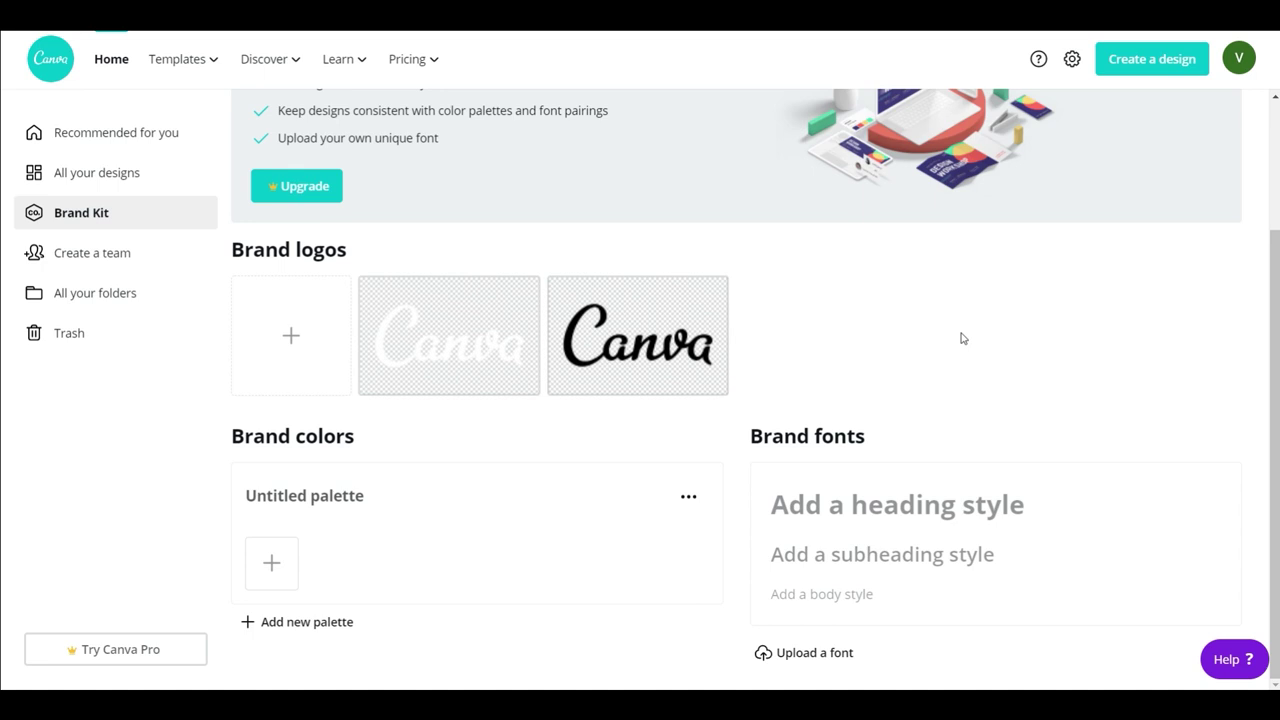
scroll(961, 338, up, 2)
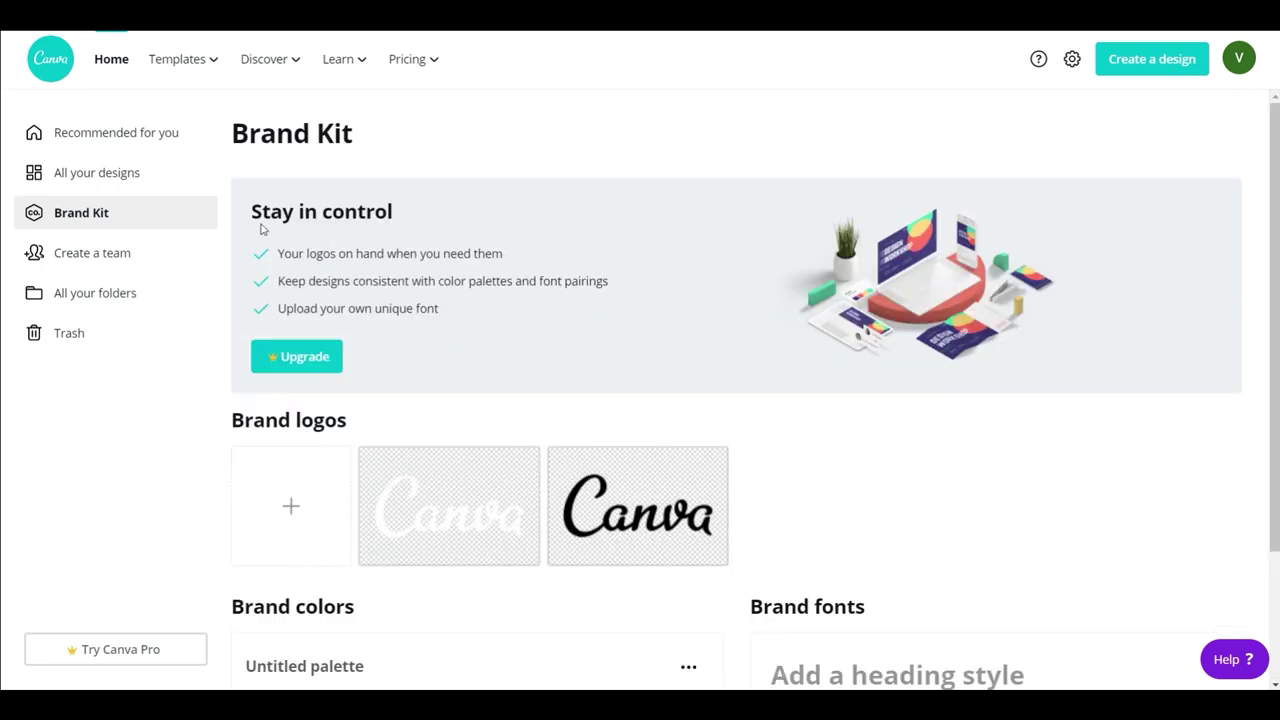
Open the team creation page and examine its invitation options and member list
click(120, 252)
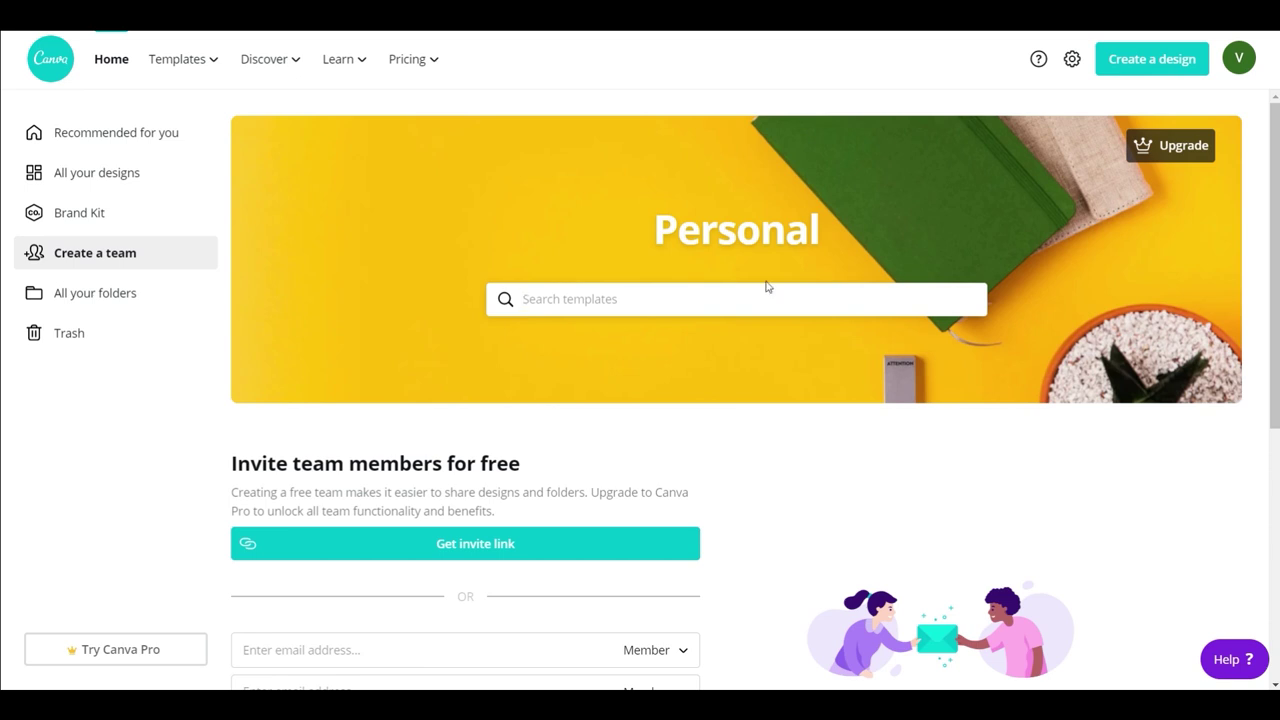
scroll(840, 422, down, 1)
scroll(840, 422, down, 3)
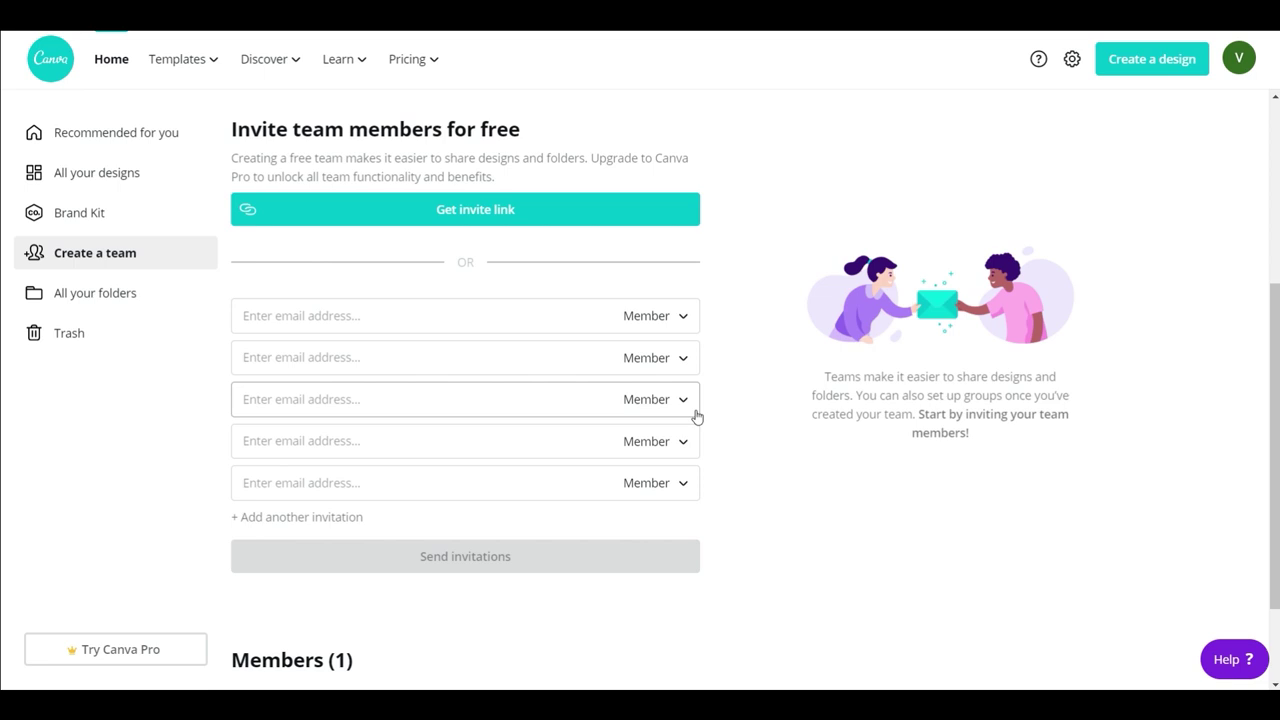
scroll(791, 443, down, 1)
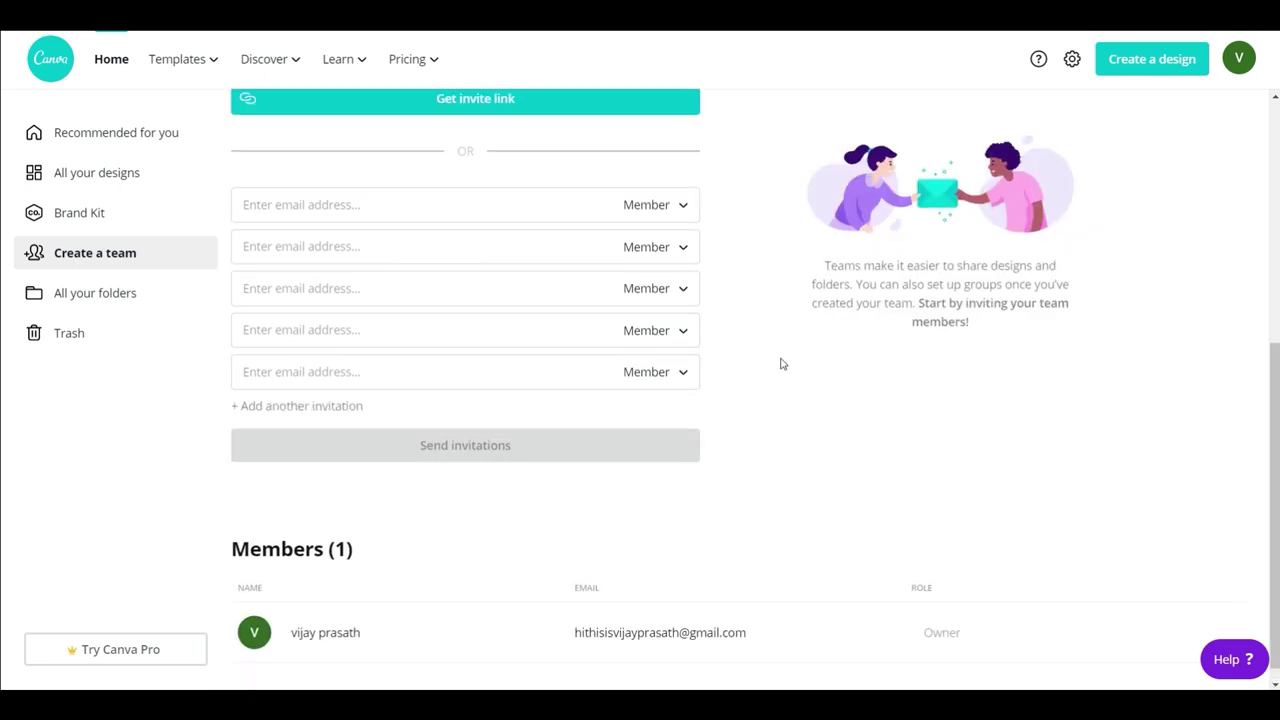
scroll(707, 553, down, 1)
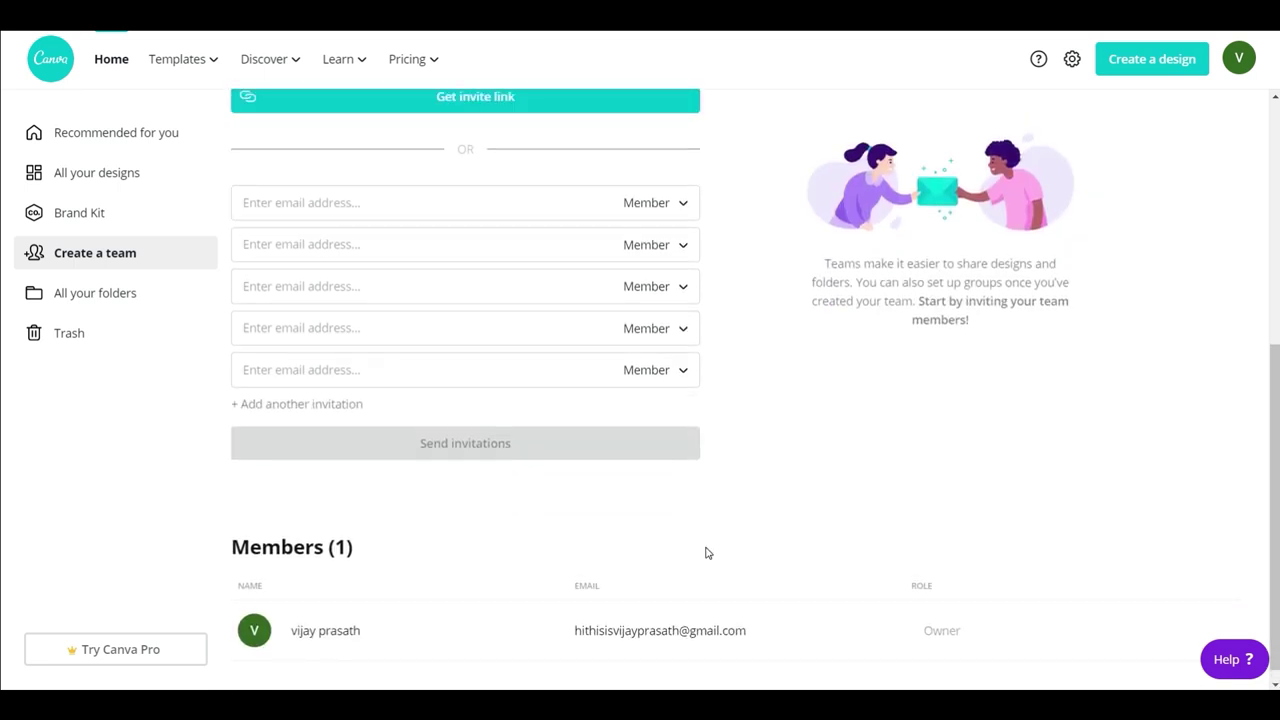
scroll(707, 553, up, 4)
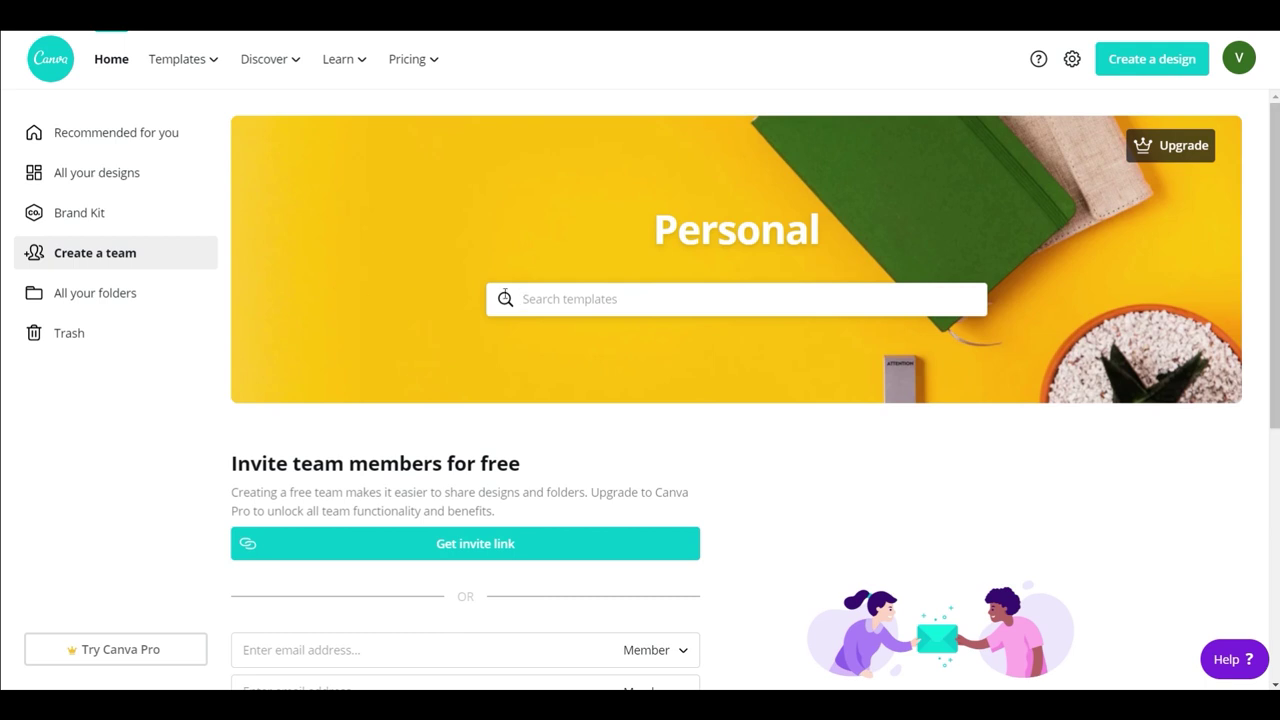
Open the folders overview and look through the available template categories
click(173, 292)
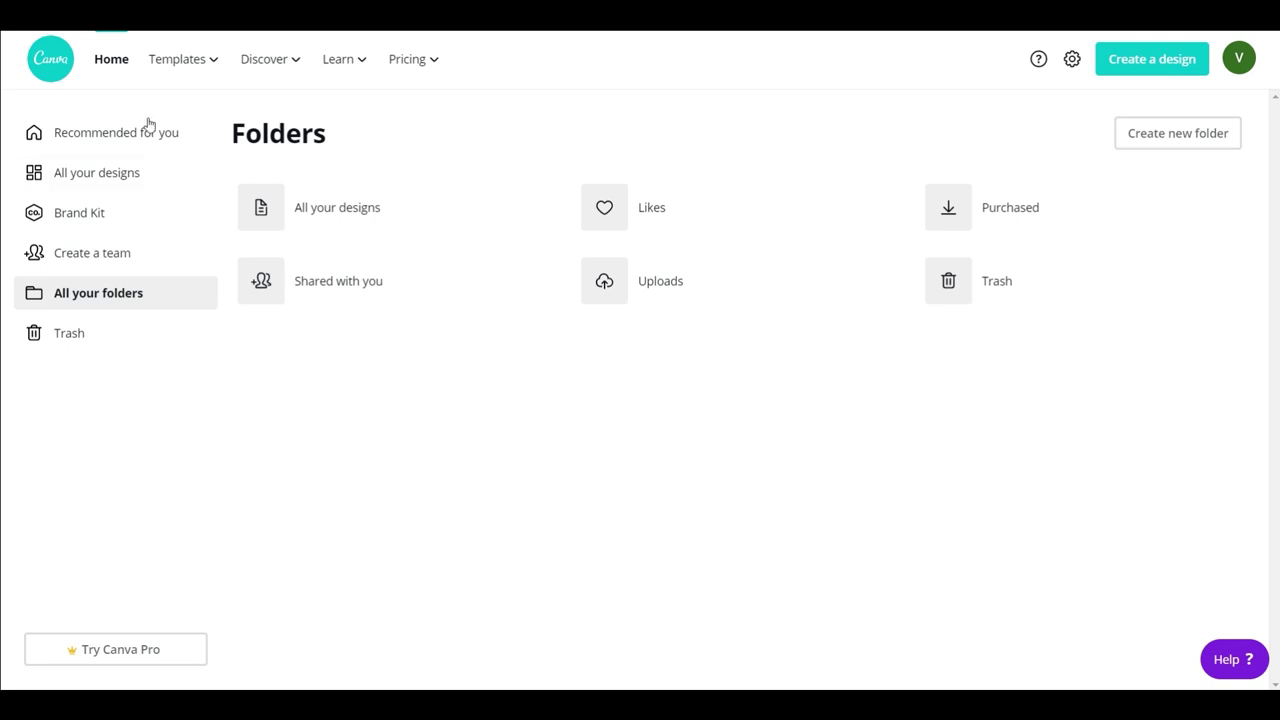
mouse_move(205, 79)
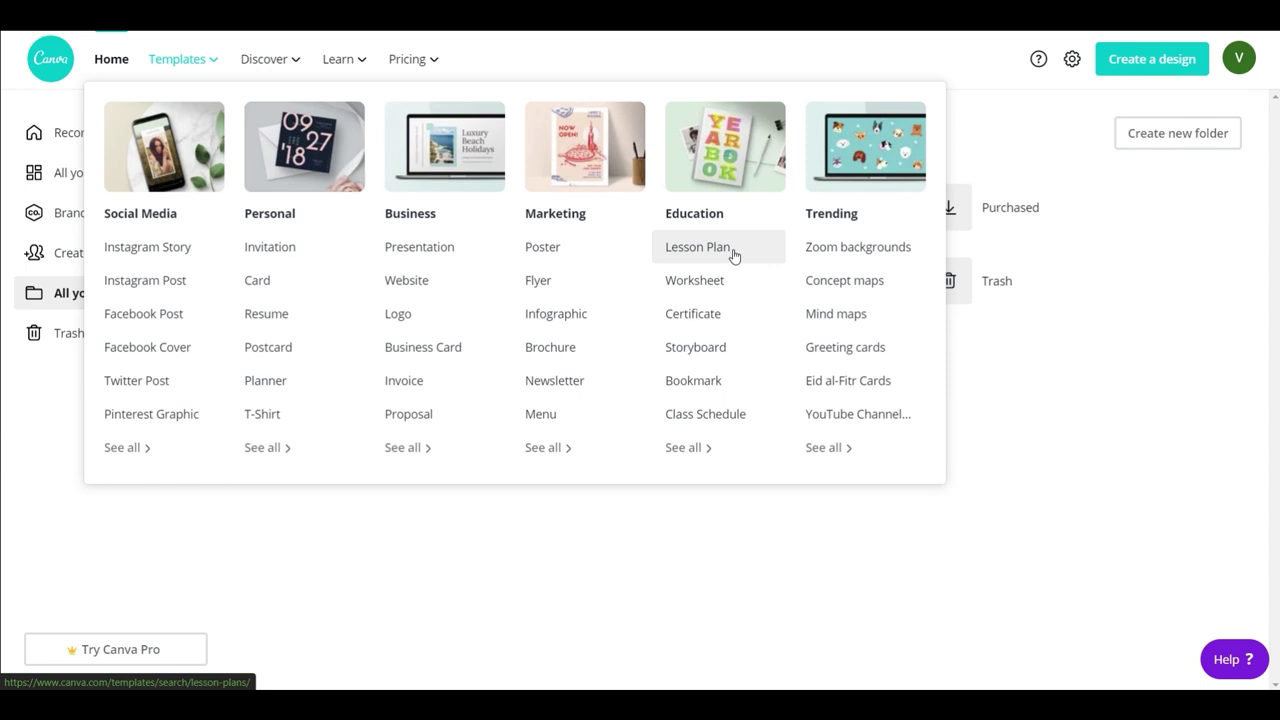
Open the Business icons collection and browse through its icons
mouse_move(268, 85)
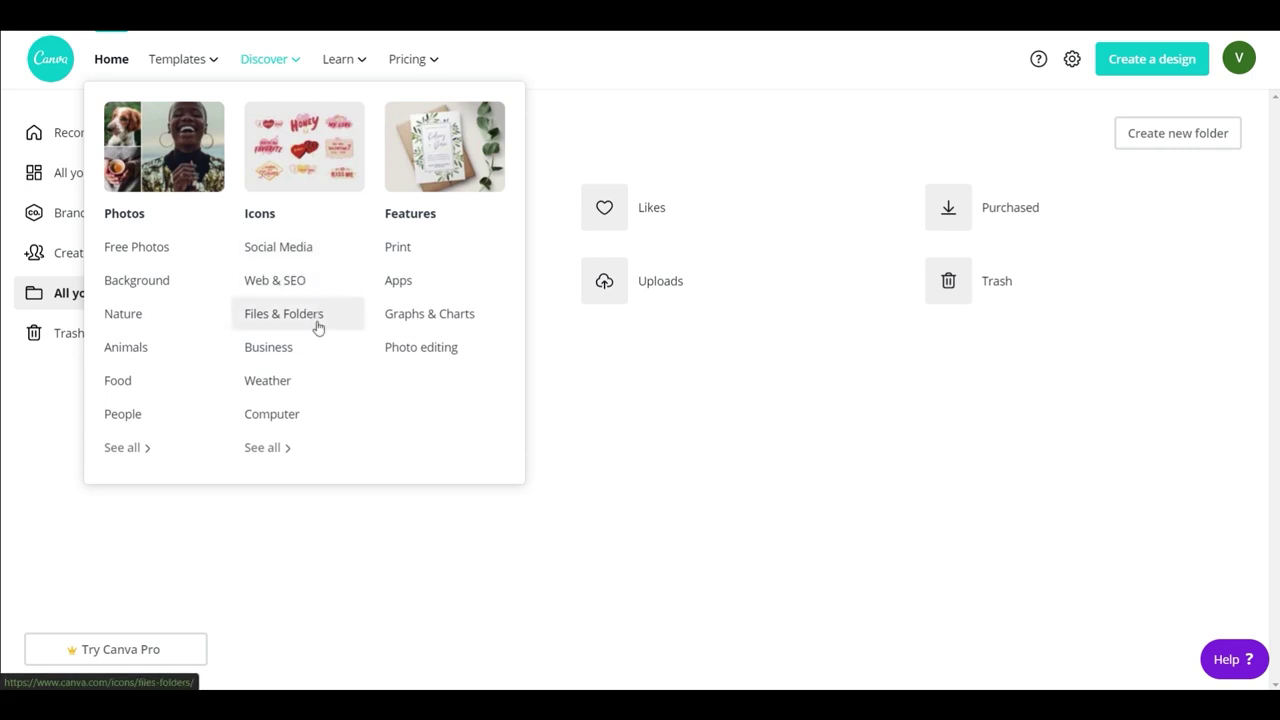
click(306, 360)
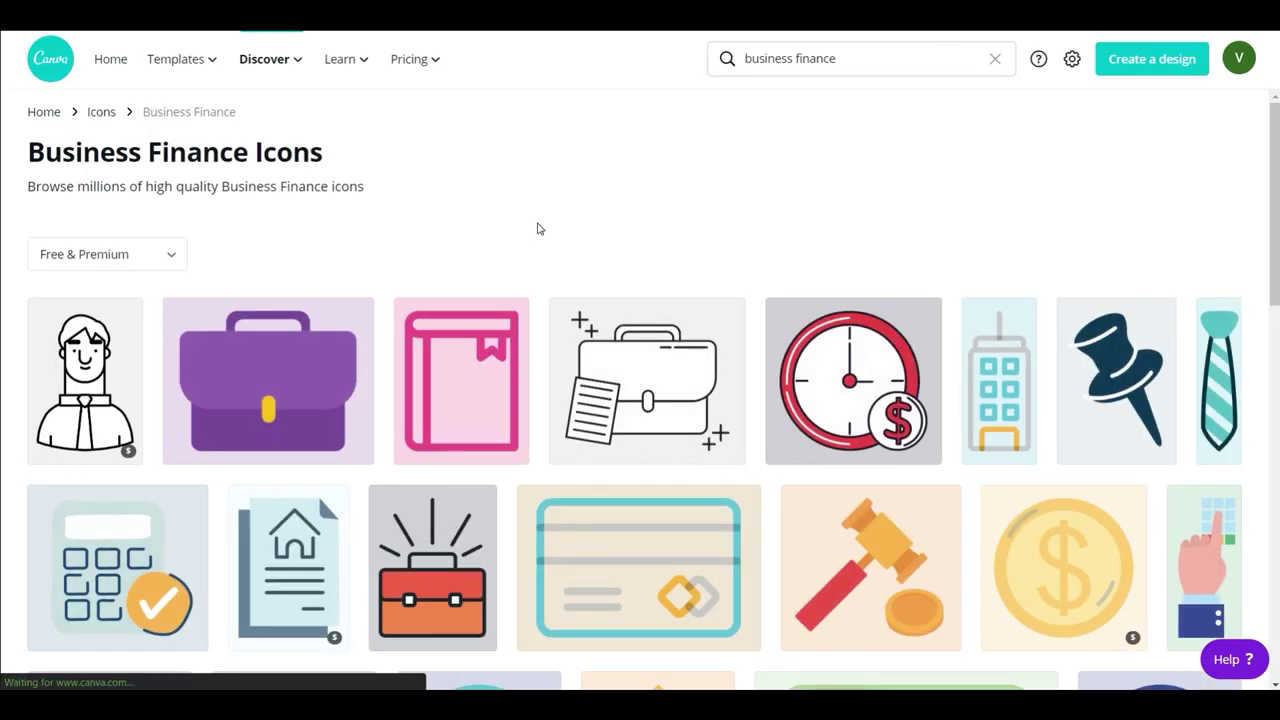
scroll(537, 229, down, 2)
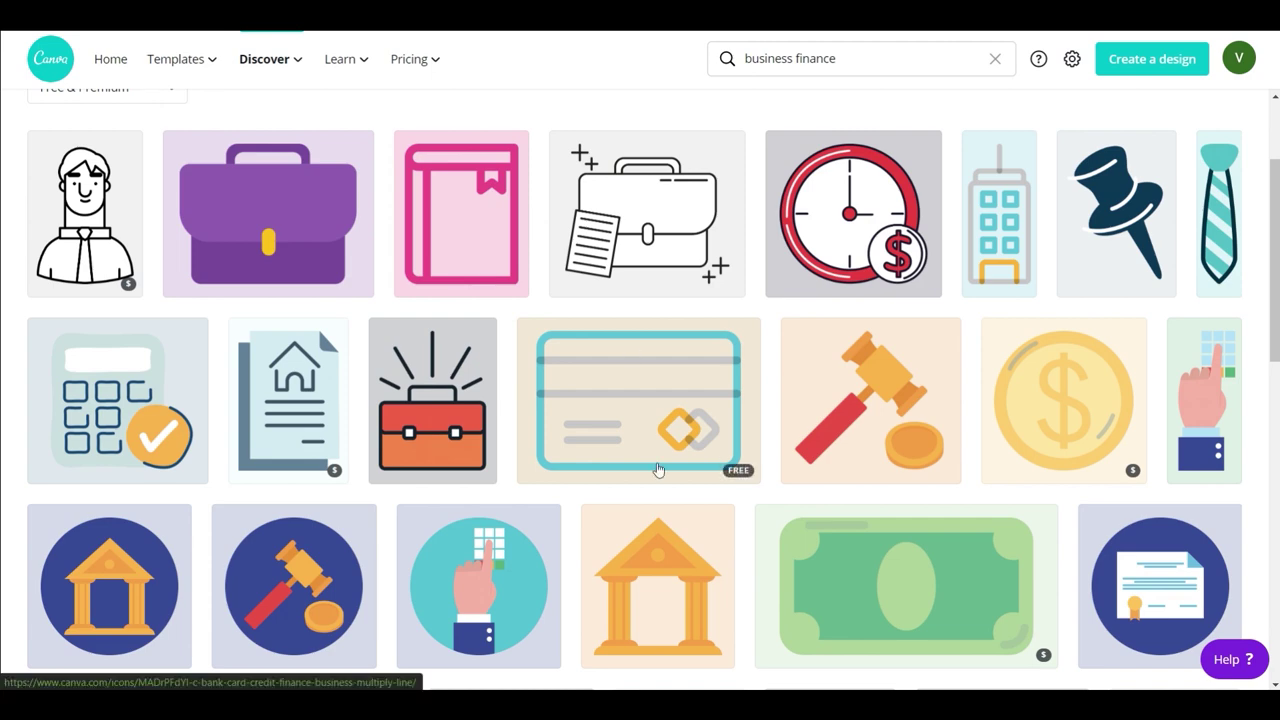
scroll(658, 468, down, 7)
scroll(743, 443, down, 2)
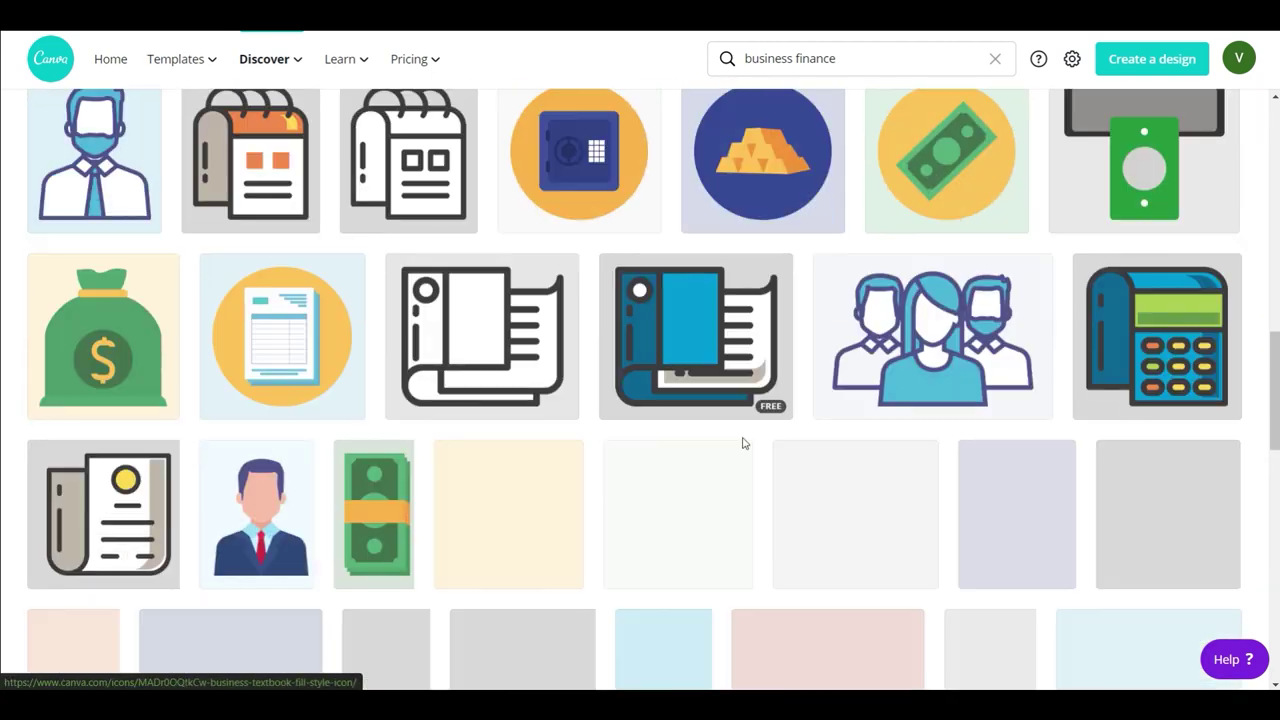
scroll(717, 491, down, 4)
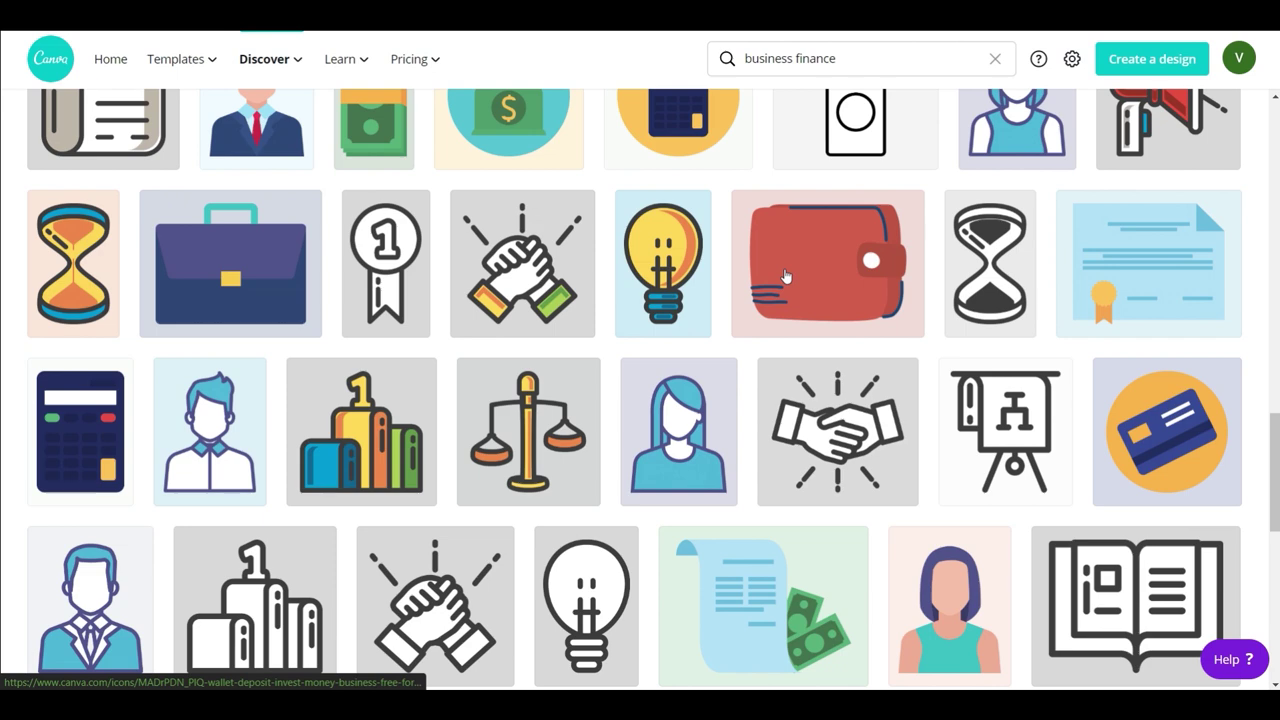
scroll(786, 277, down, 5)
Open the Canva Pro plan page and compare the features and prices of the Free and Pro plans
mouse_move(411, 66)
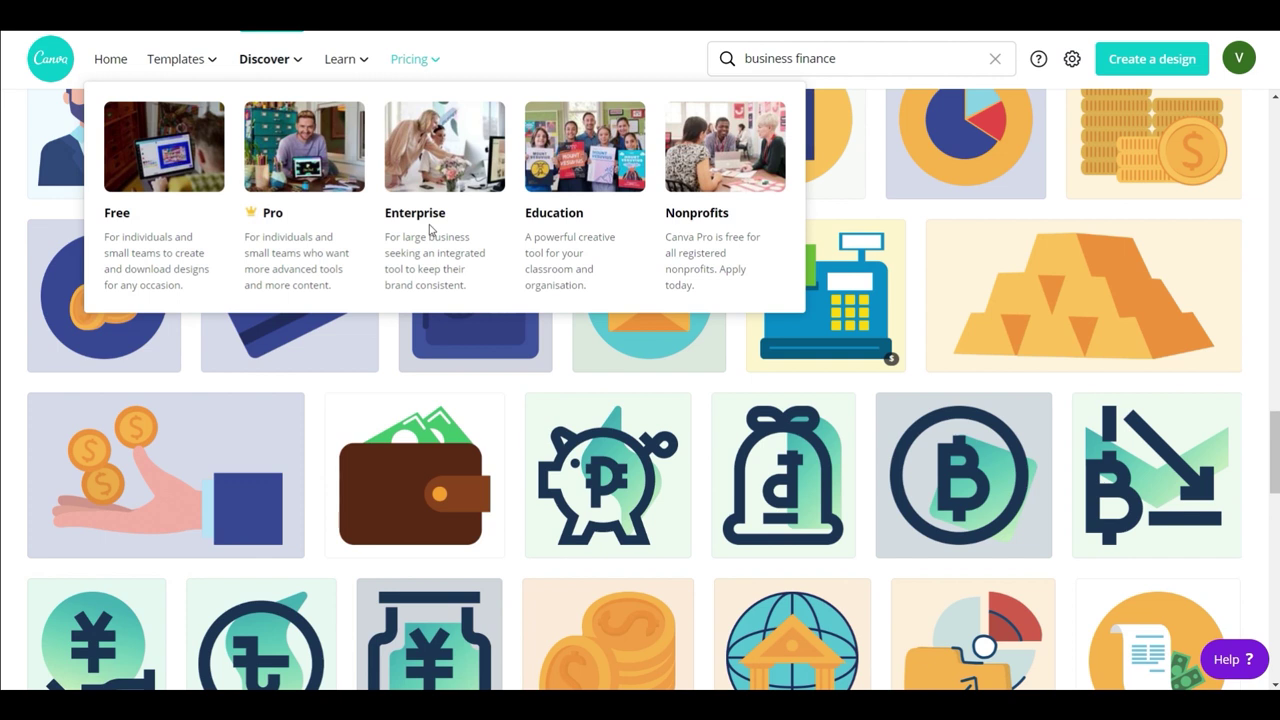
click(269, 217)
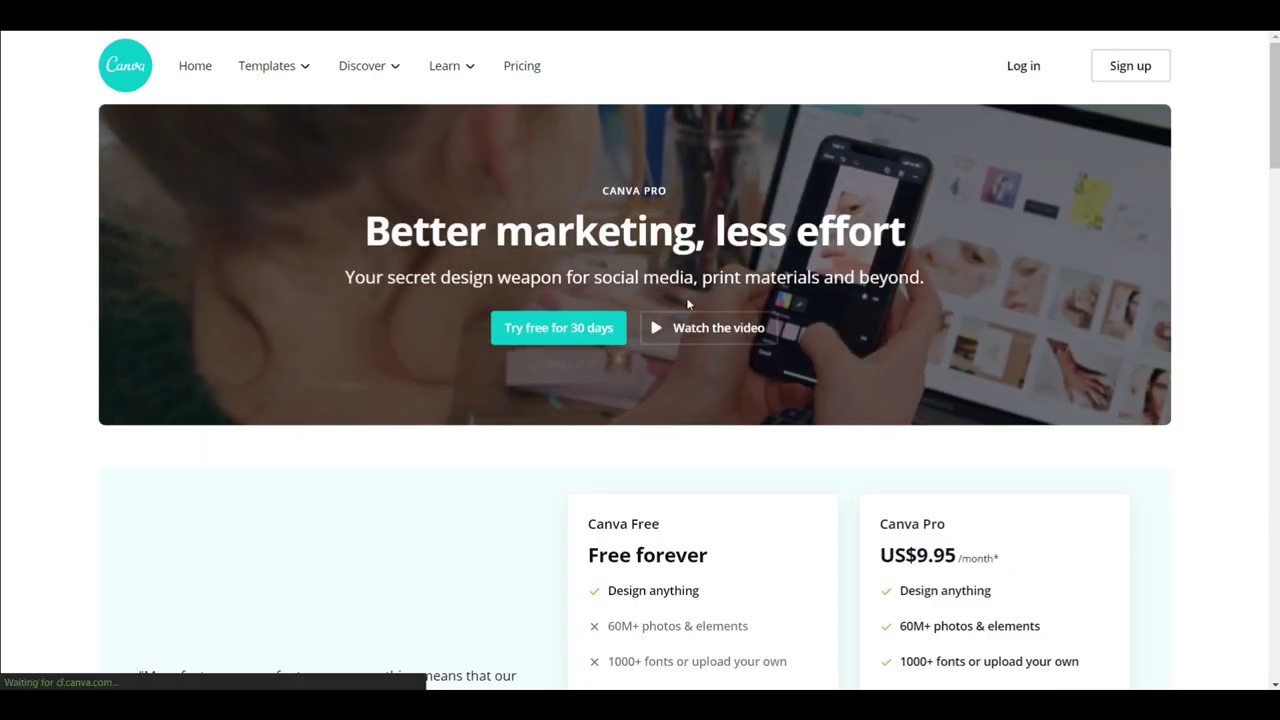
scroll(731, 334, down, 4)
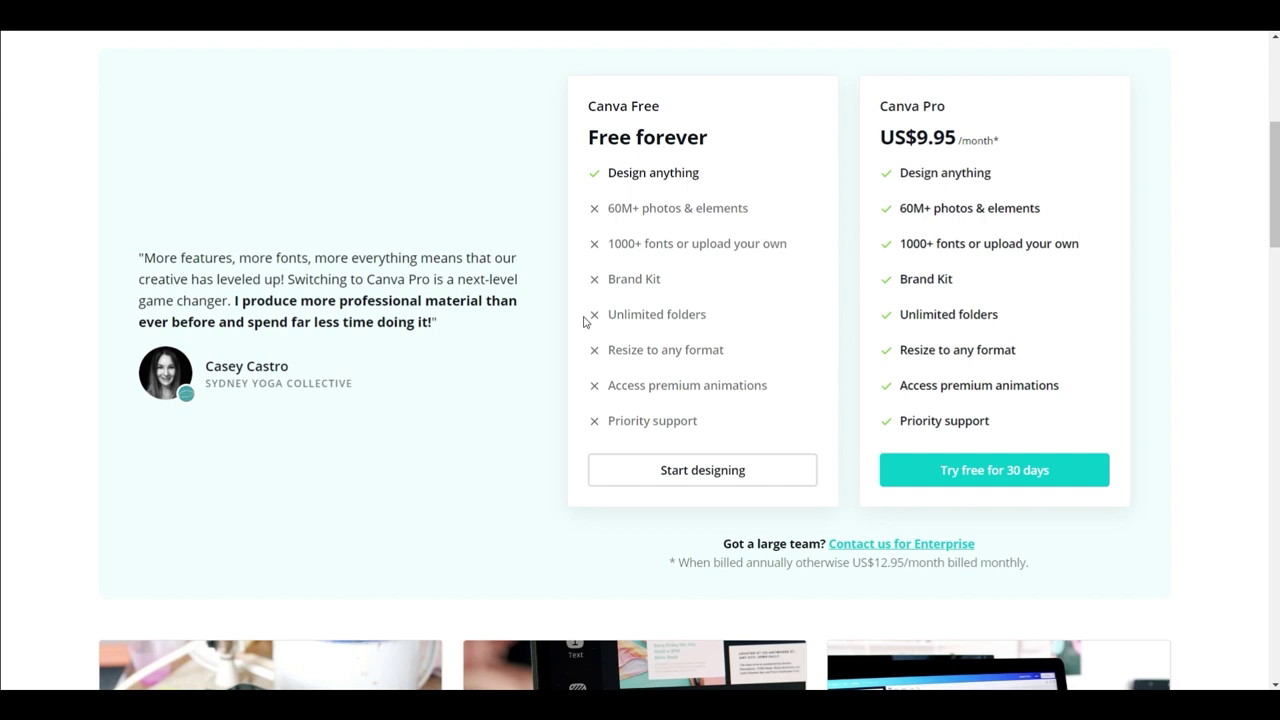
scroll(585, 321, up, 1)
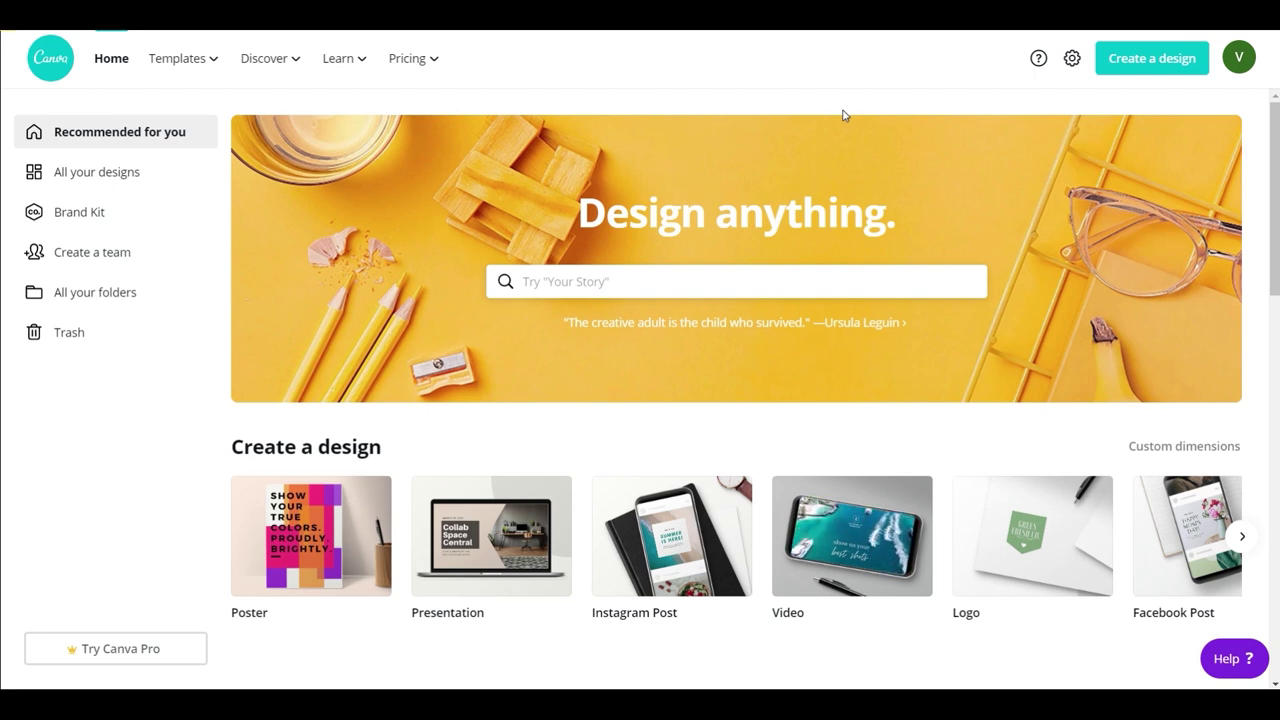
Look over the Instagram post, logo and poster templates on the home page
scroll(810, 220, down, 7)
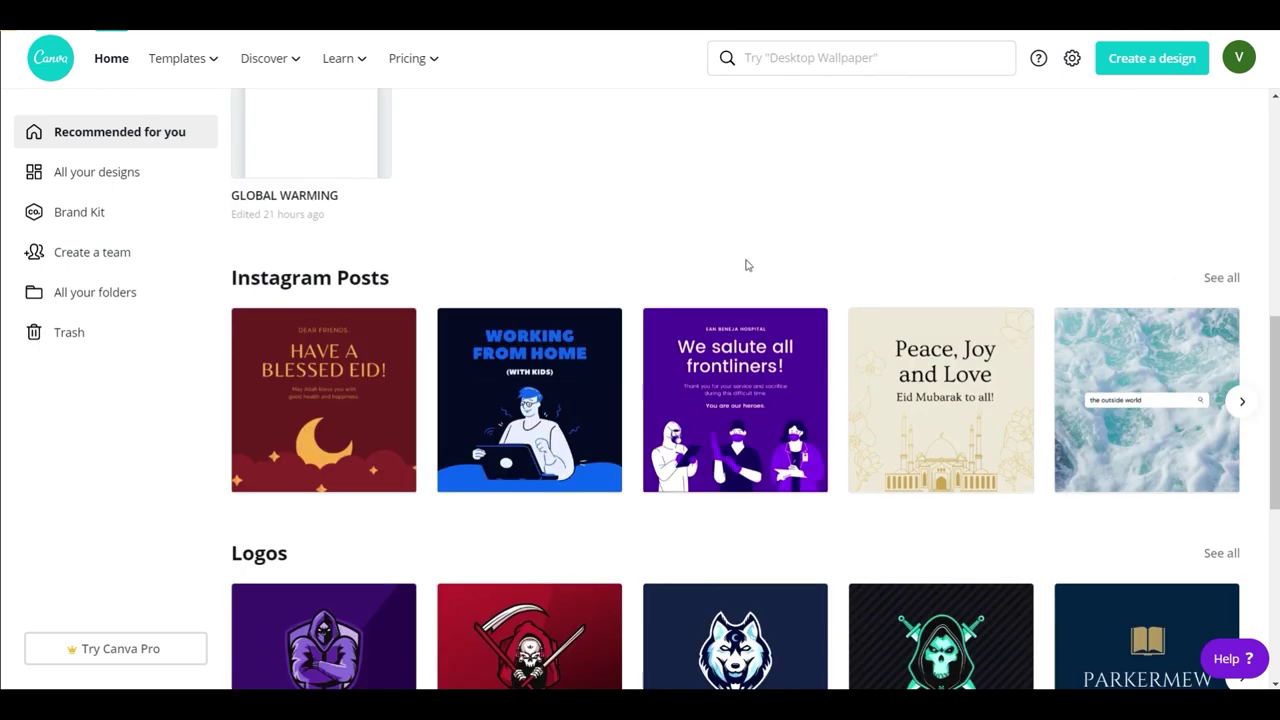
scroll(792, 401, down, 4)
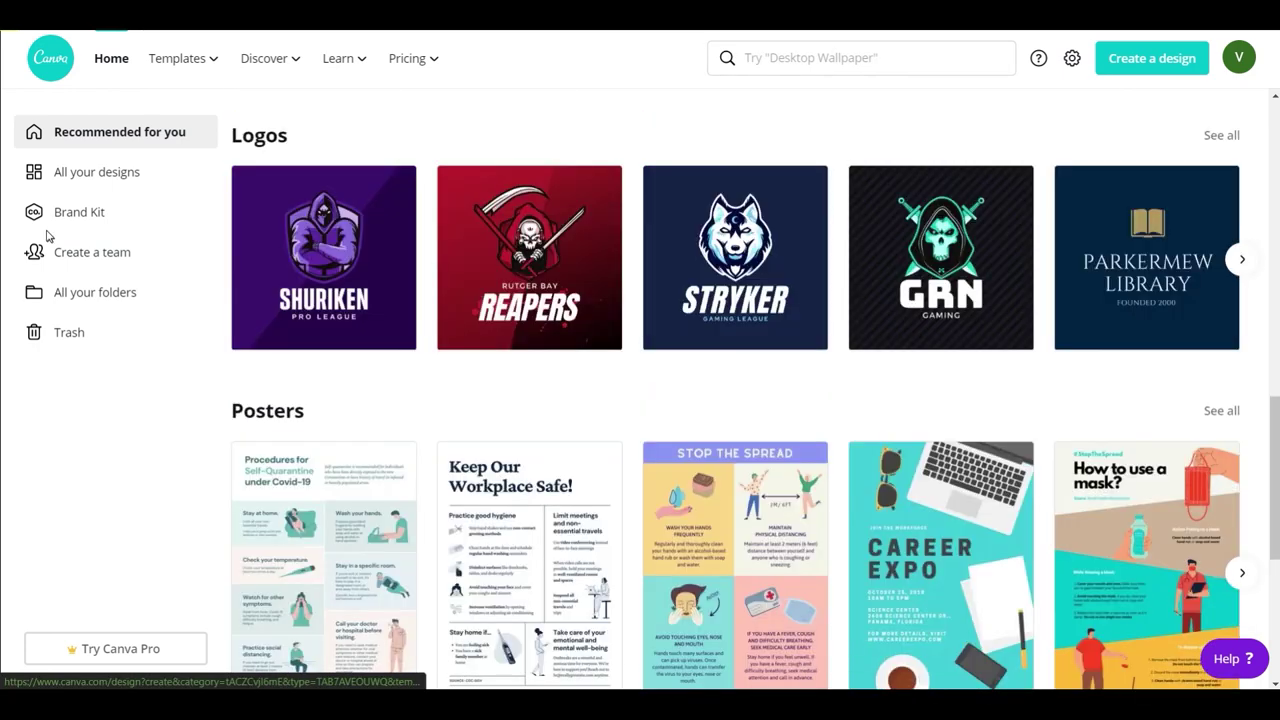
Look through the list of design types and create a new blank poster design
scroll(731, 423, down, 3)
scroll(736, 448, up, 14)
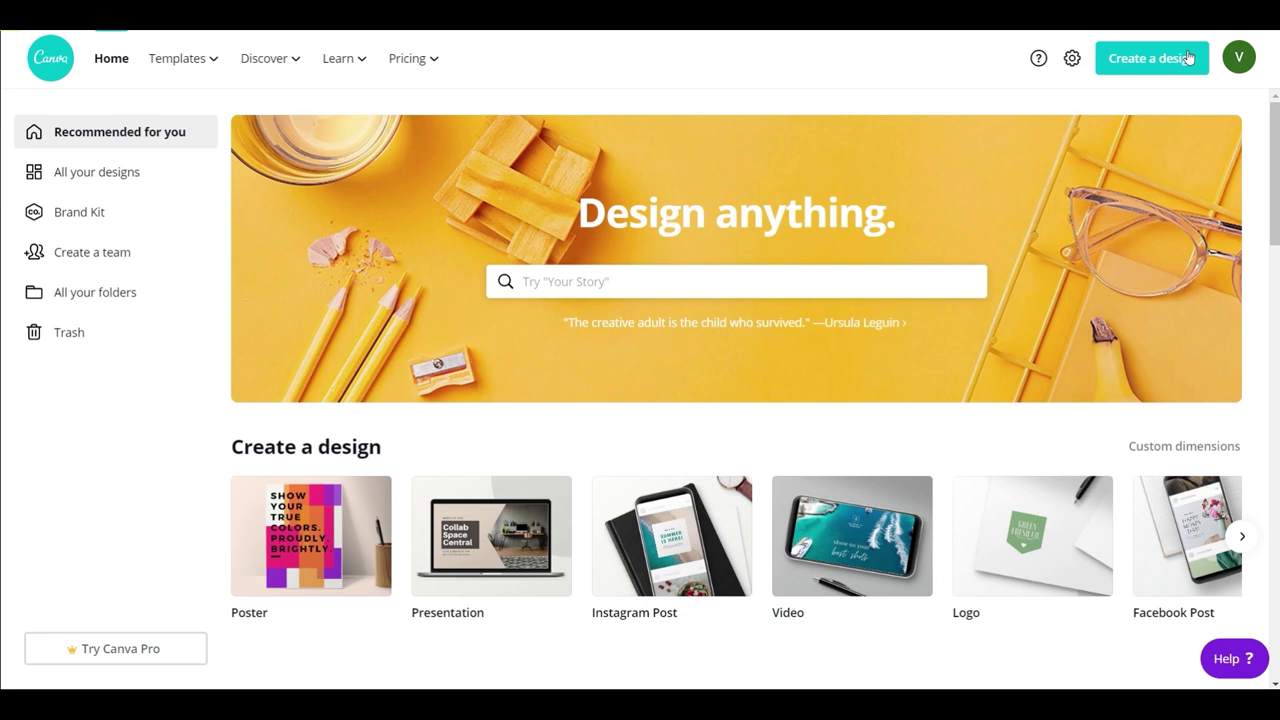
click(1157, 60)
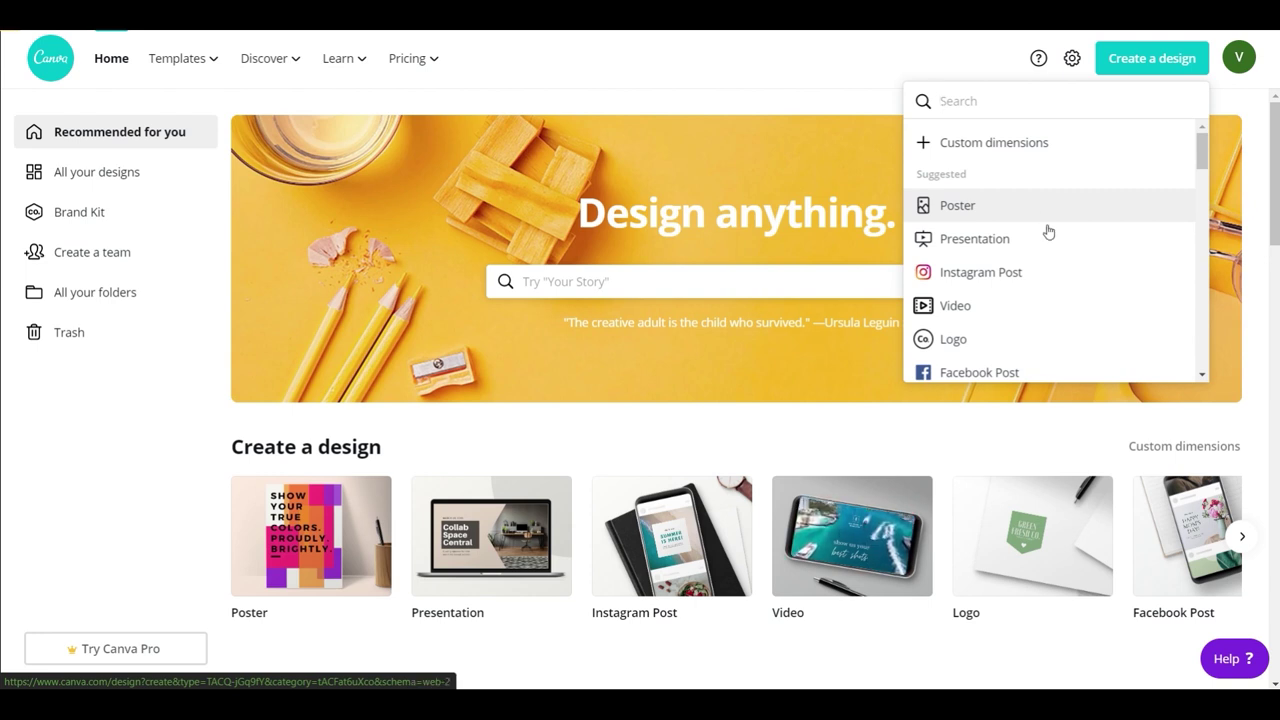
scroll(1036, 316, down, 15)
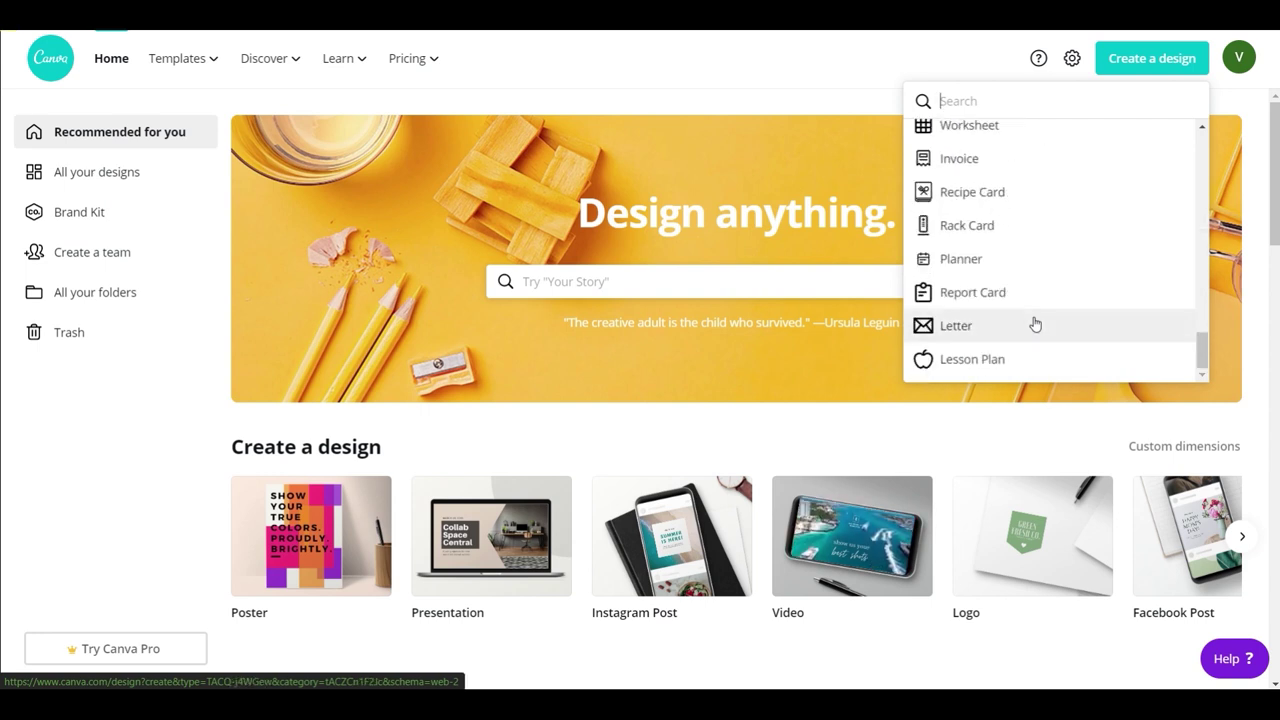
scroll(1035, 310, up, 3)
scroll(1035, 310, up, 12)
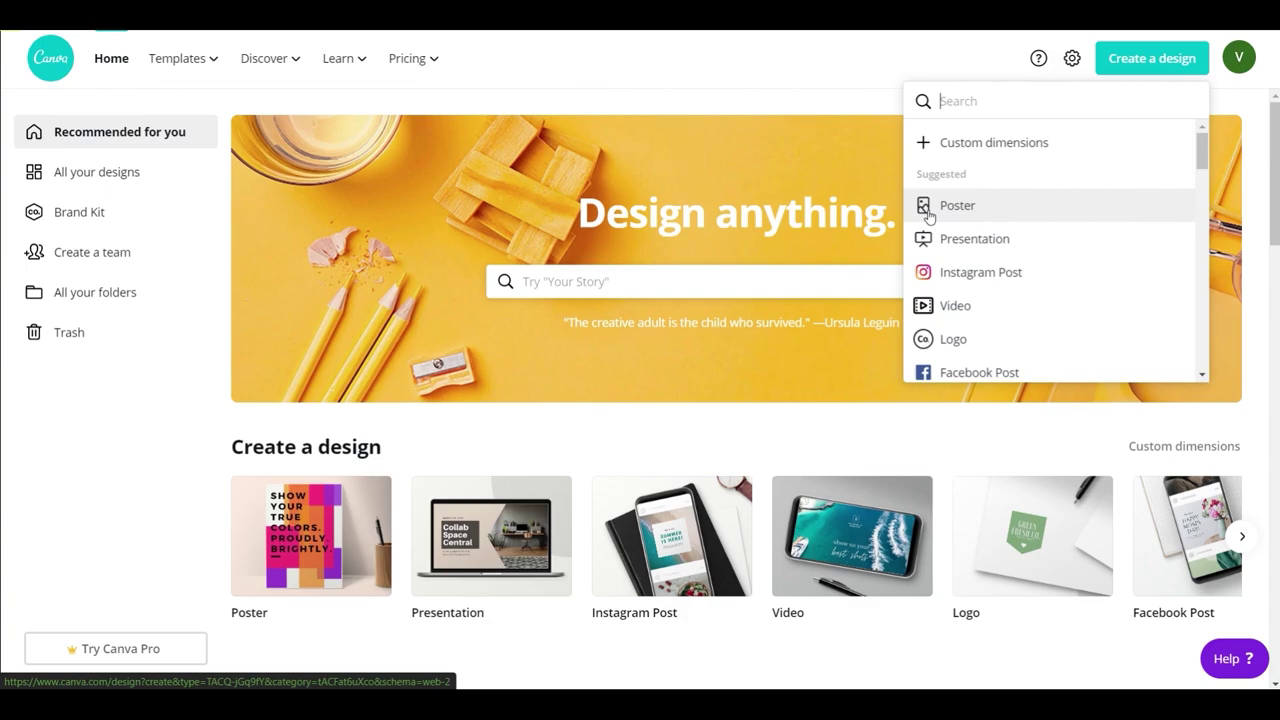
click(998, 210)
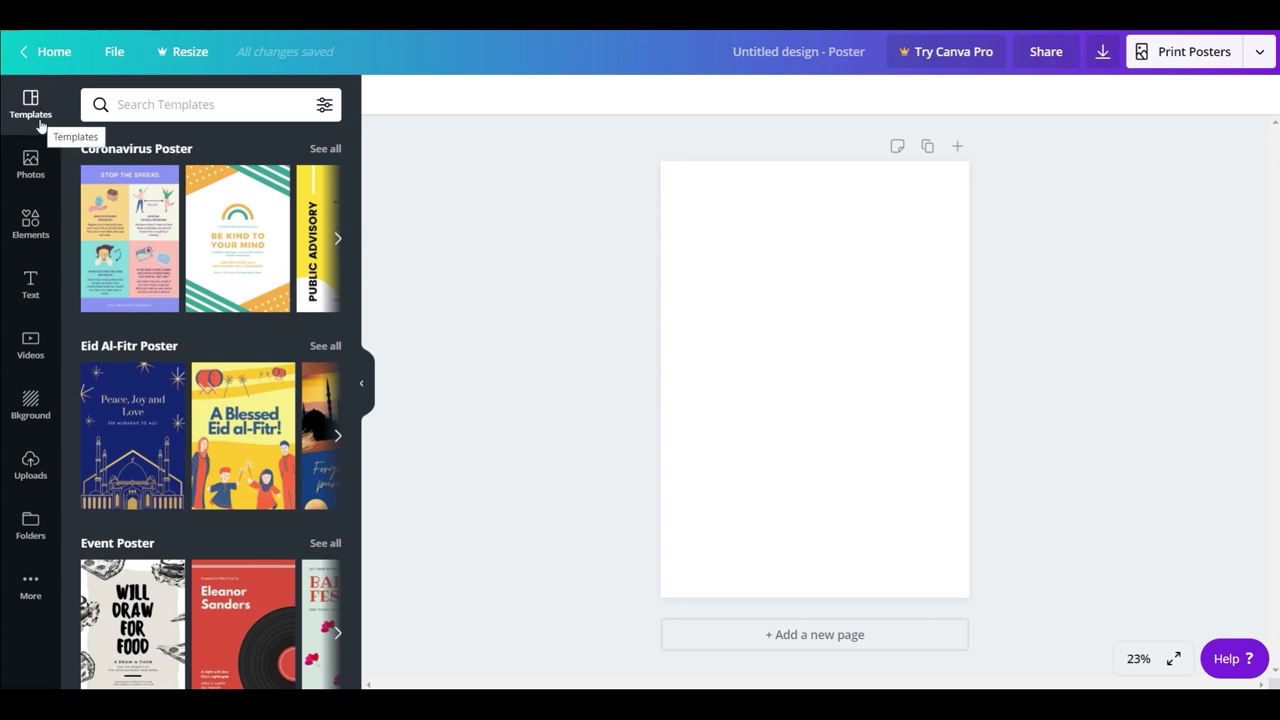
Browse the trending stock photos available for the poster
click(38, 172)
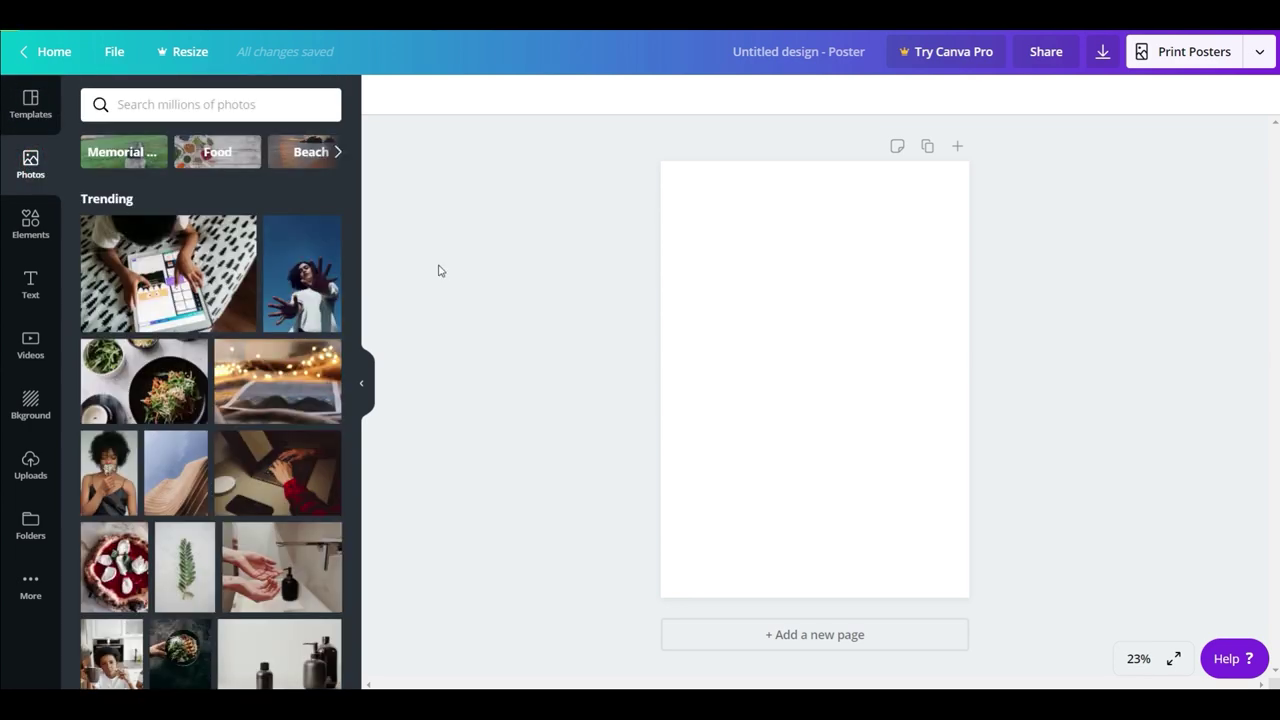
scroll(254, 326, down, 5)
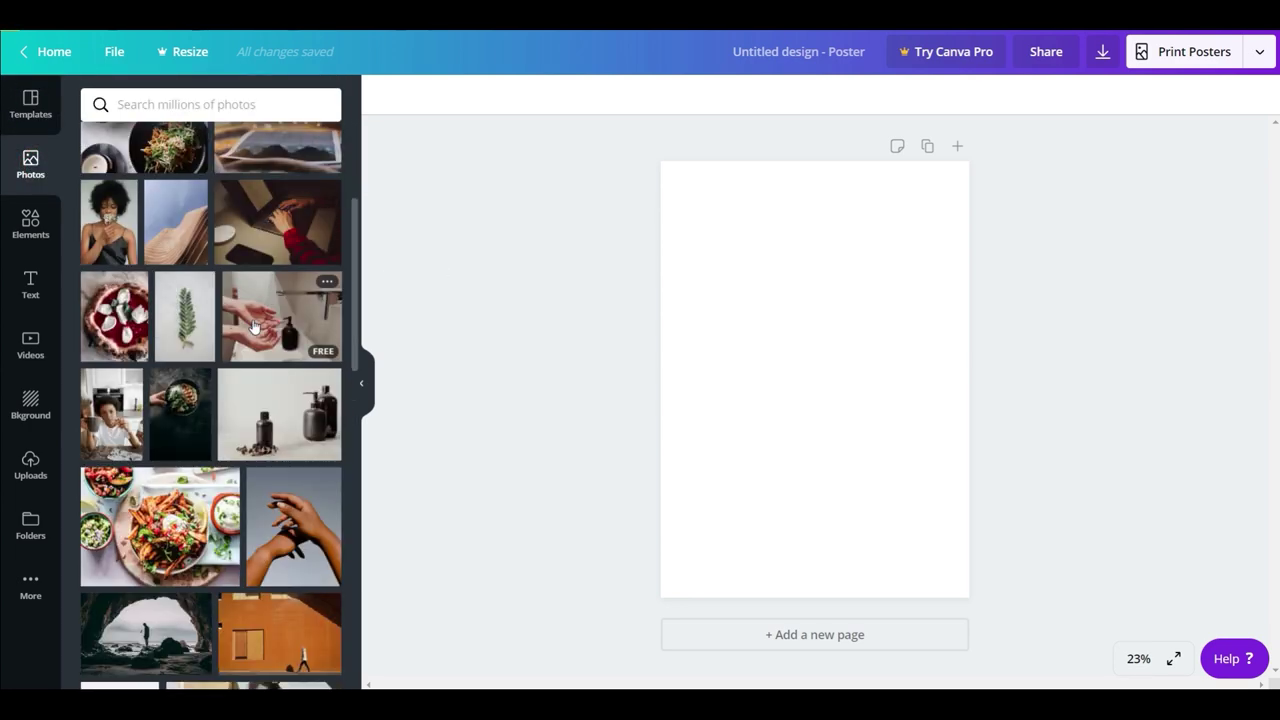
scroll(254, 326, down, 3)
Browse the element categories, including grids, shapes, frames, stickers, charts, gradients and lines
click(34, 230)
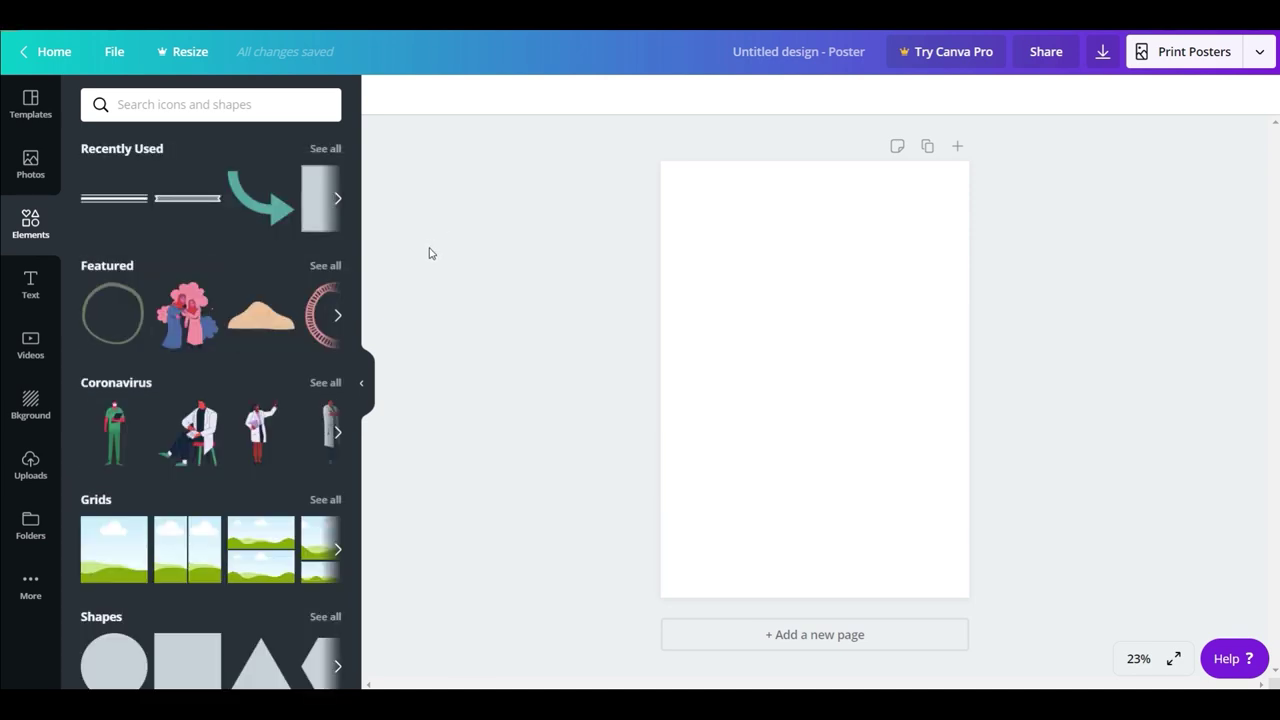
scroll(258, 345, down, 3)
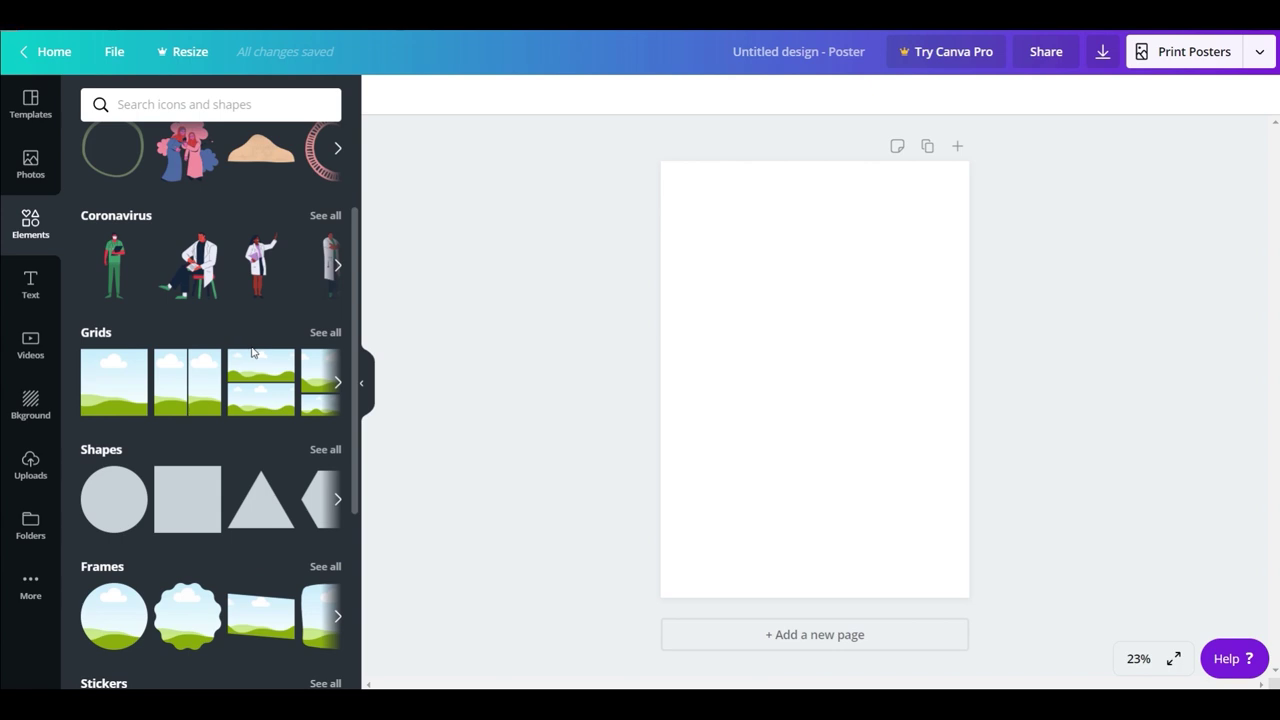
scroll(253, 352, down, 2)
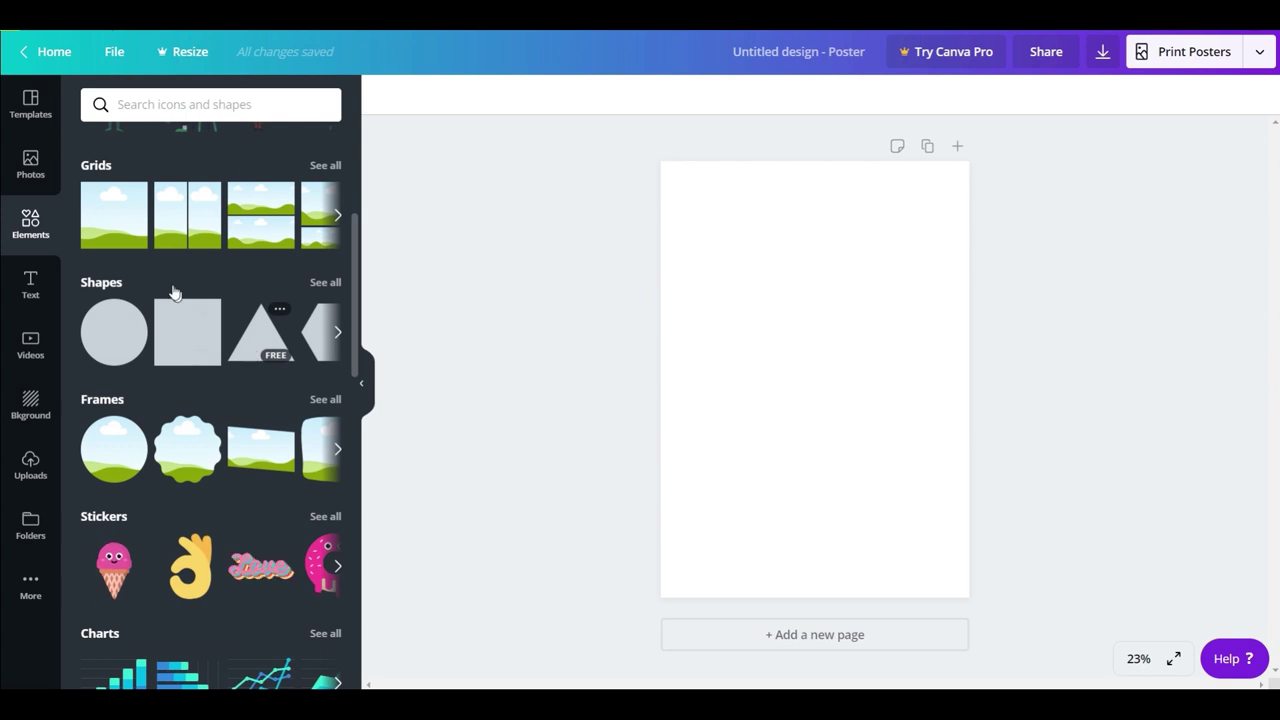
scroll(236, 397, down, 4)
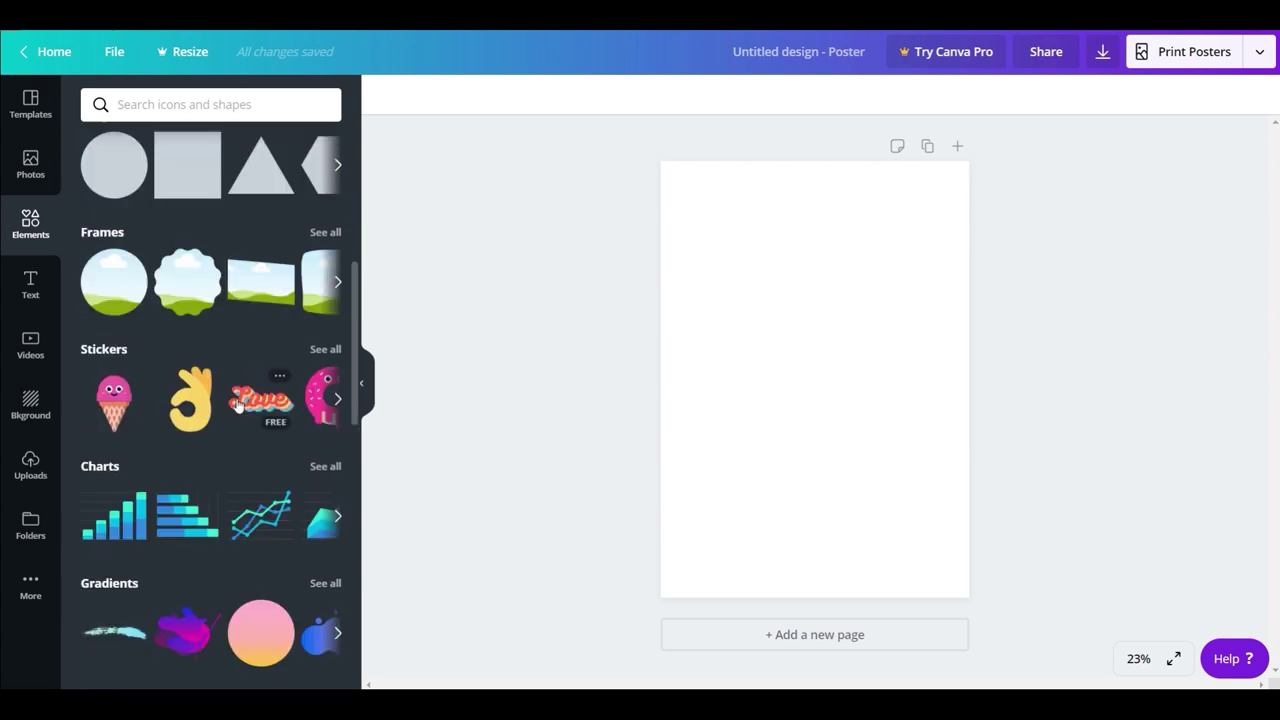
scroll(237, 403, down, 3)
scroll(239, 389, up, 3)
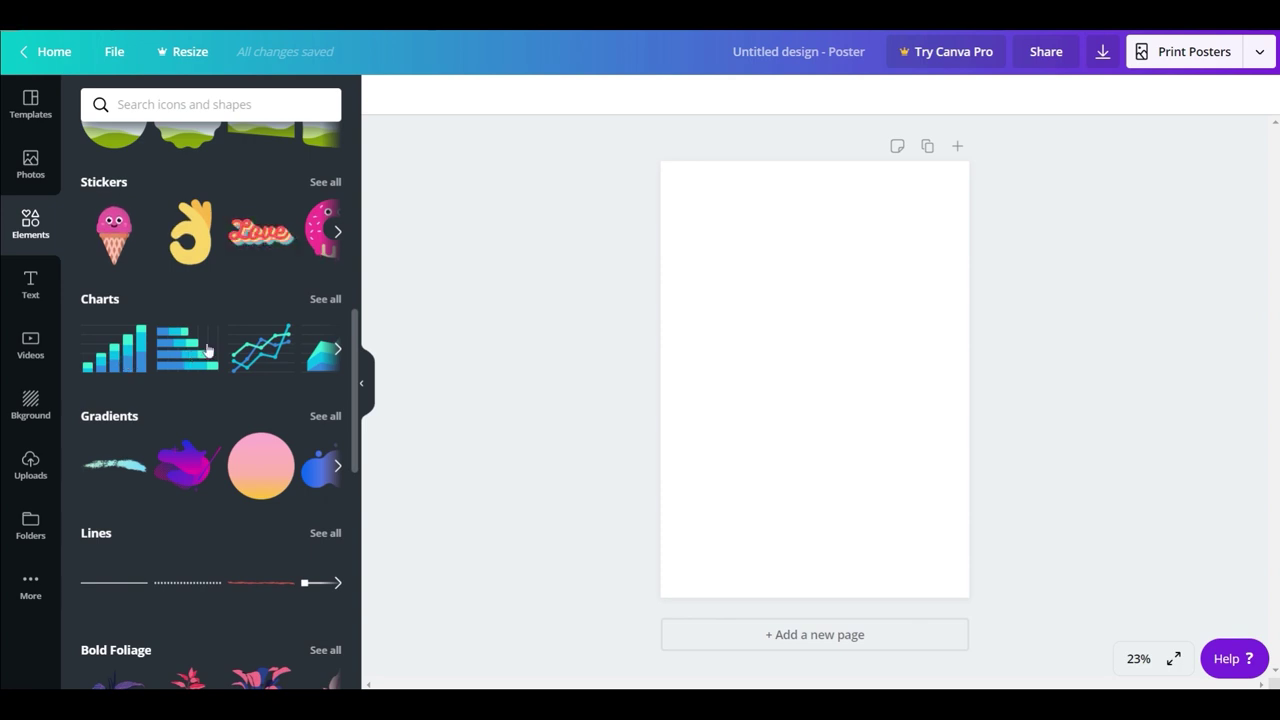
scroll(252, 372, down, 2)
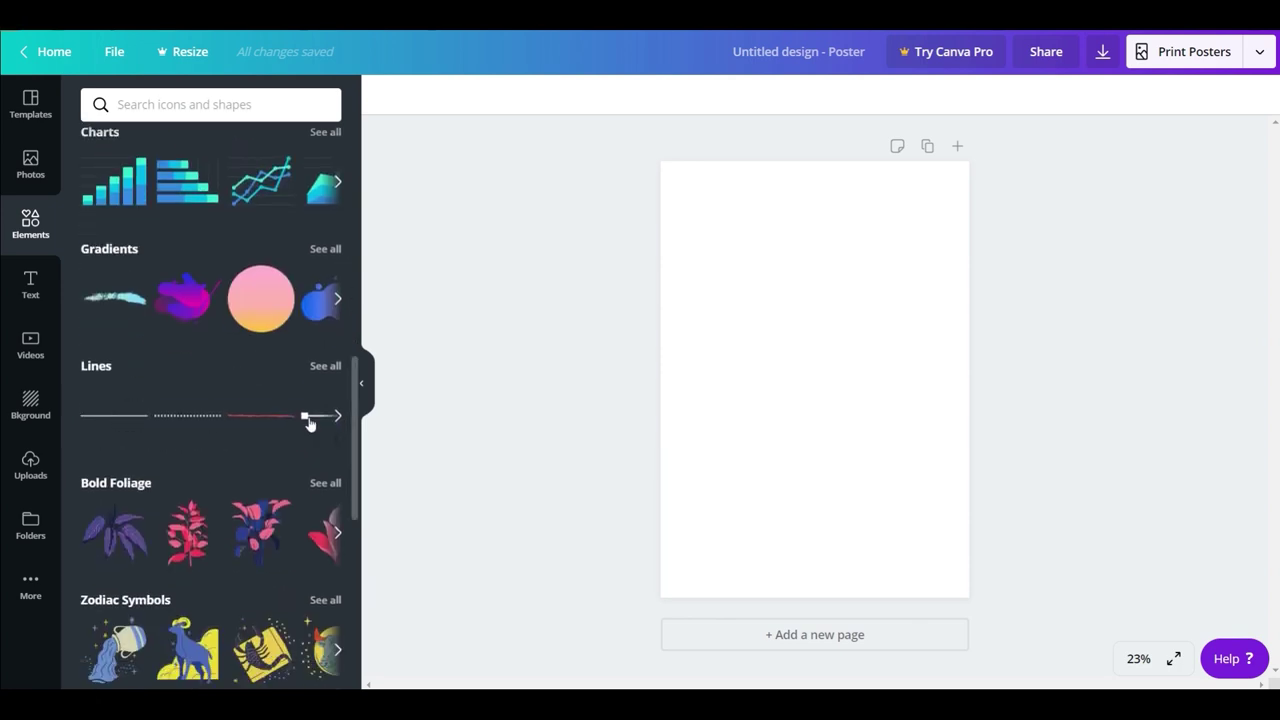
scroll(300, 421, down, 1)
Look over the heading, subheading and body text options and browse the font combinations
click(30, 285)
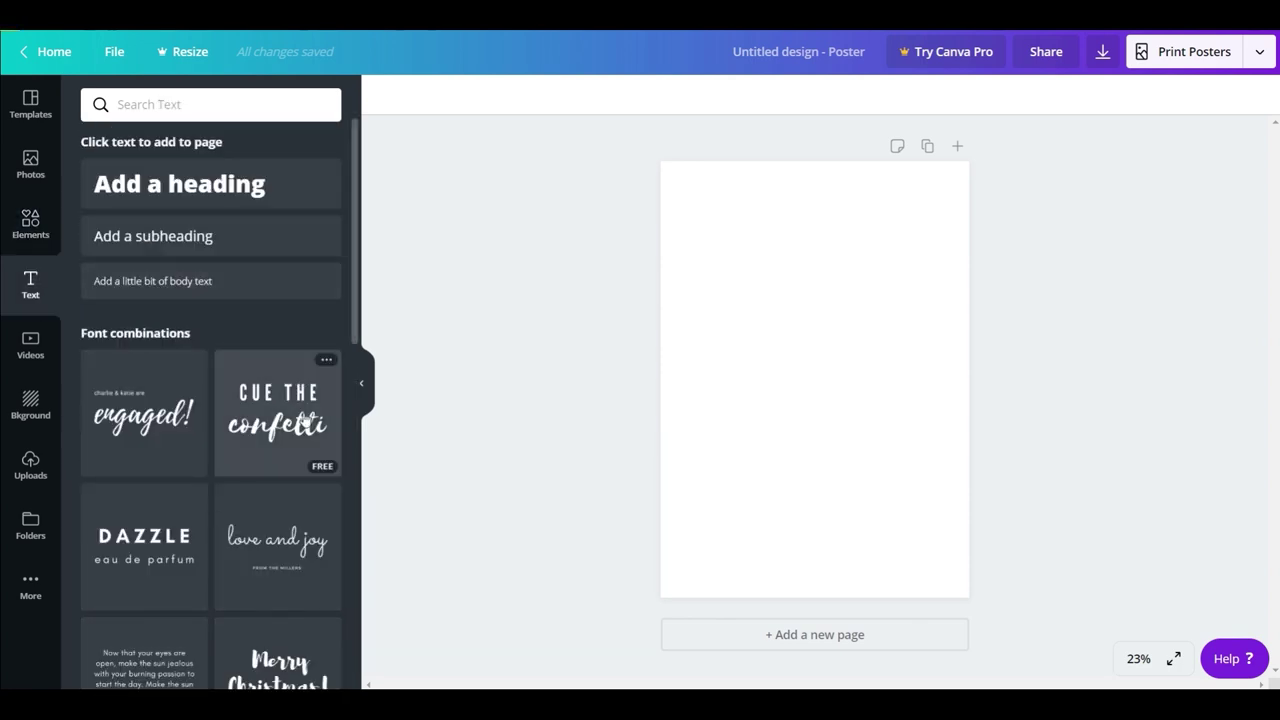
scroll(268, 457, down, 3)
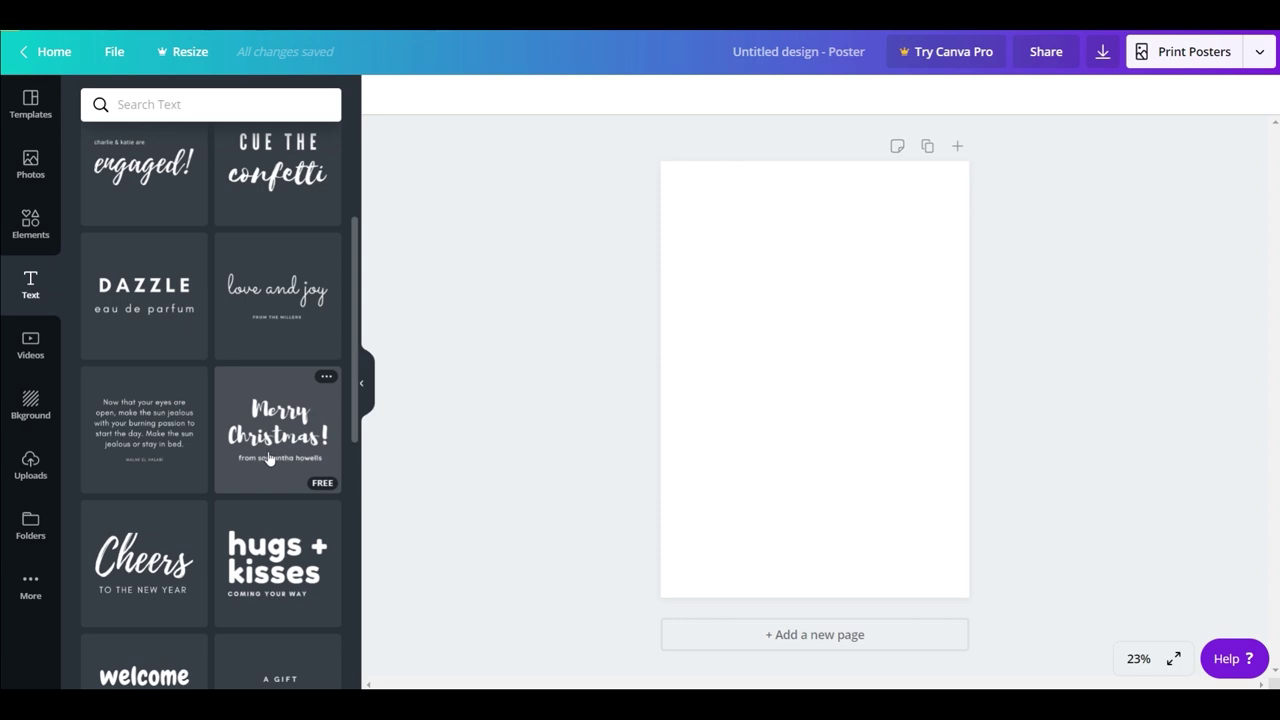
scroll(270, 457, down, 6)
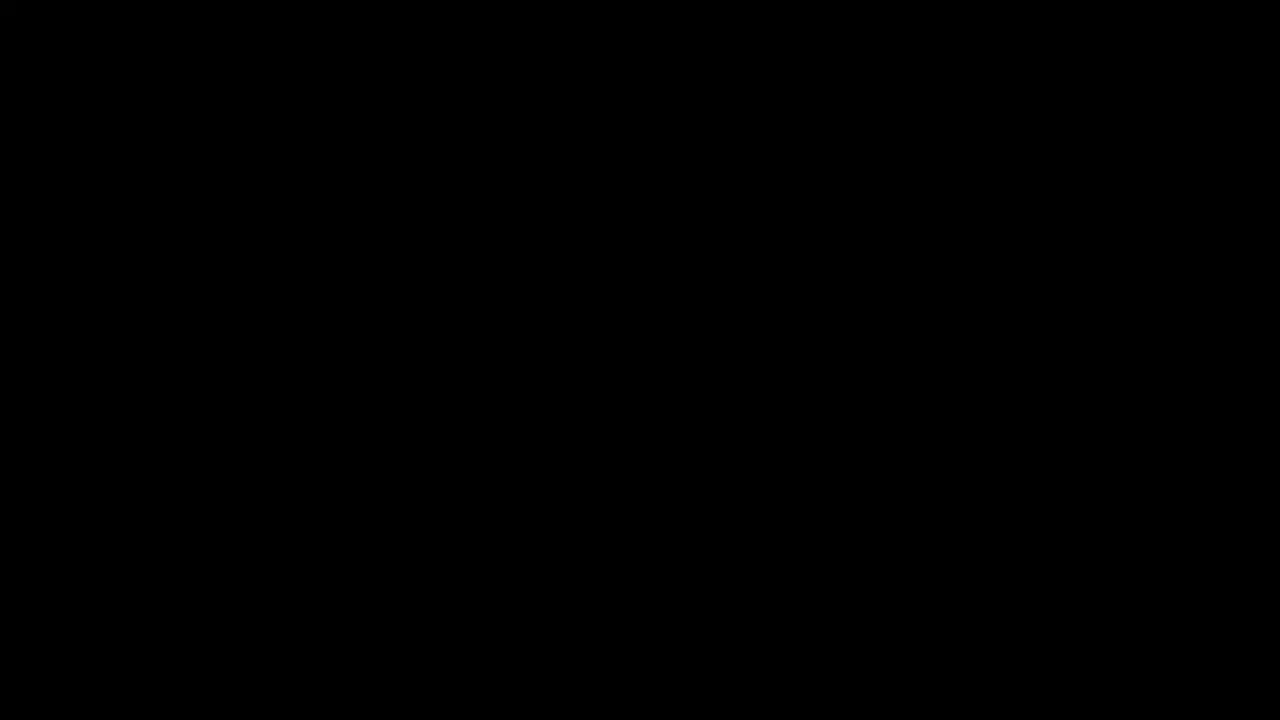
Look over the stock video categories and the background colours and textures
click(30, 345)
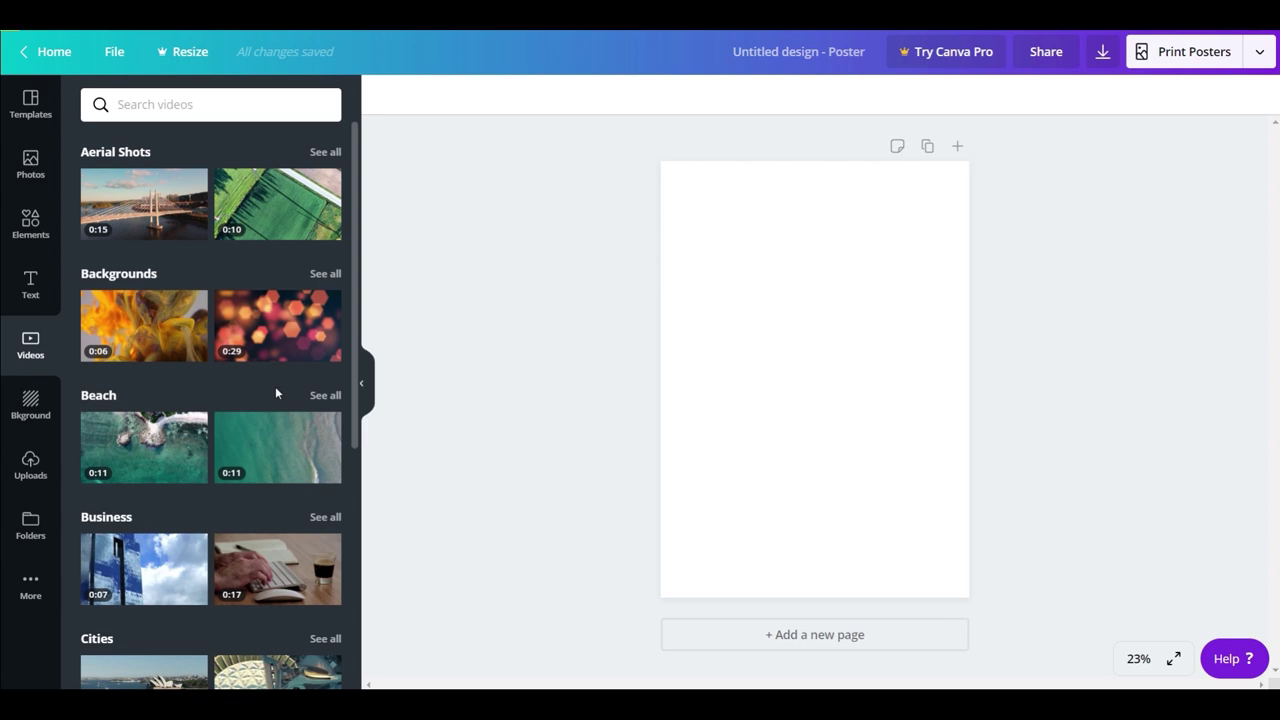
mouse_move(134, 229)
click(45, 415)
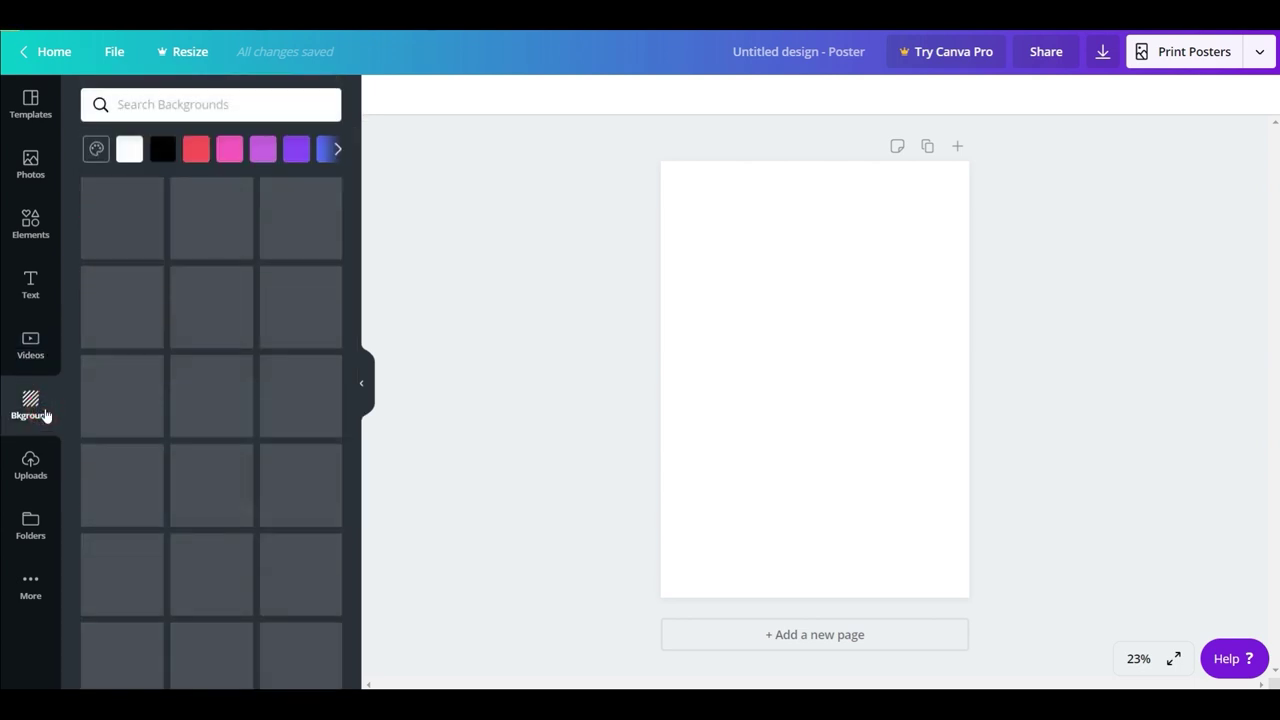
mouse_move(188, 341)
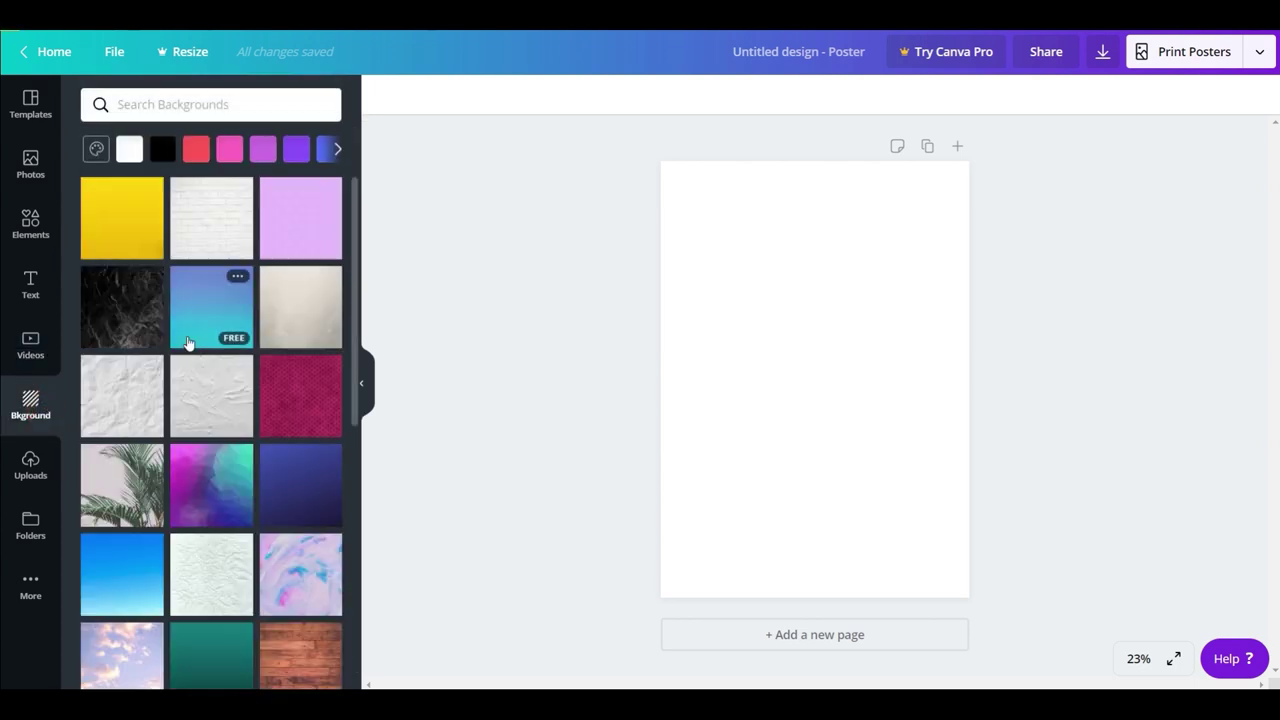
mouse_move(226, 418)
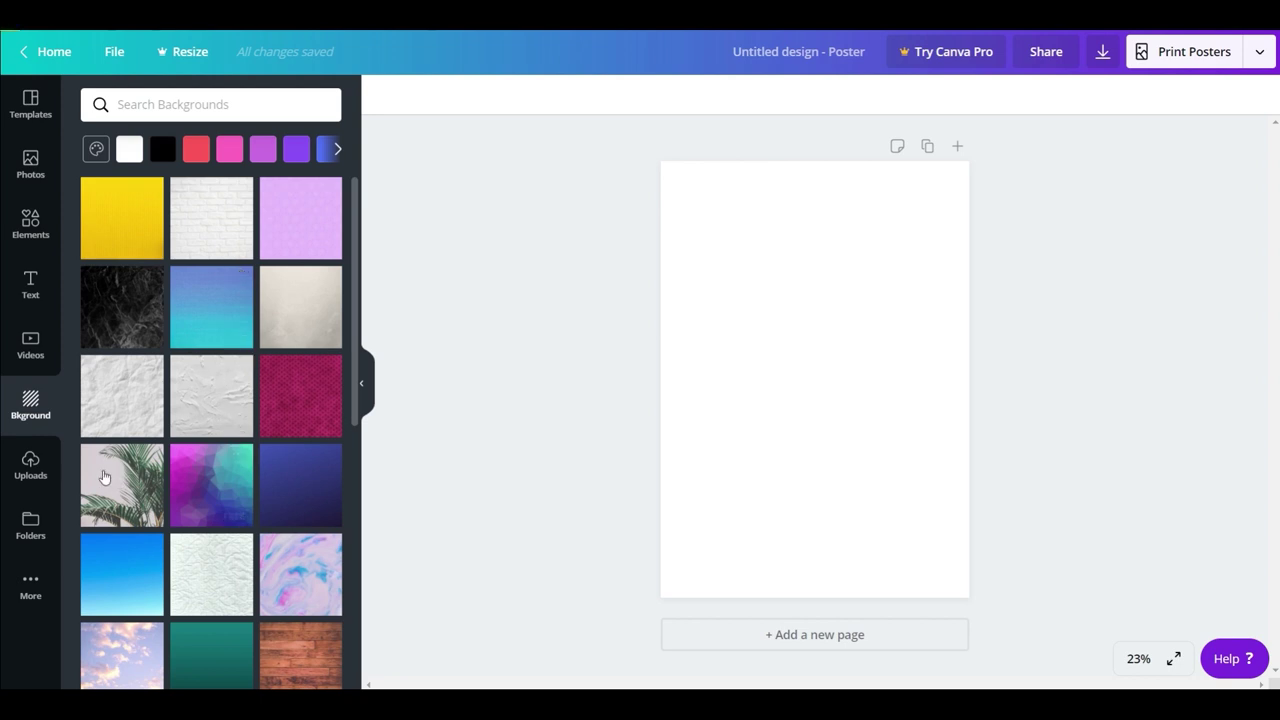
Look over the uploaded images and the available apps and integrations, ending back at the poster templates
click(30, 465)
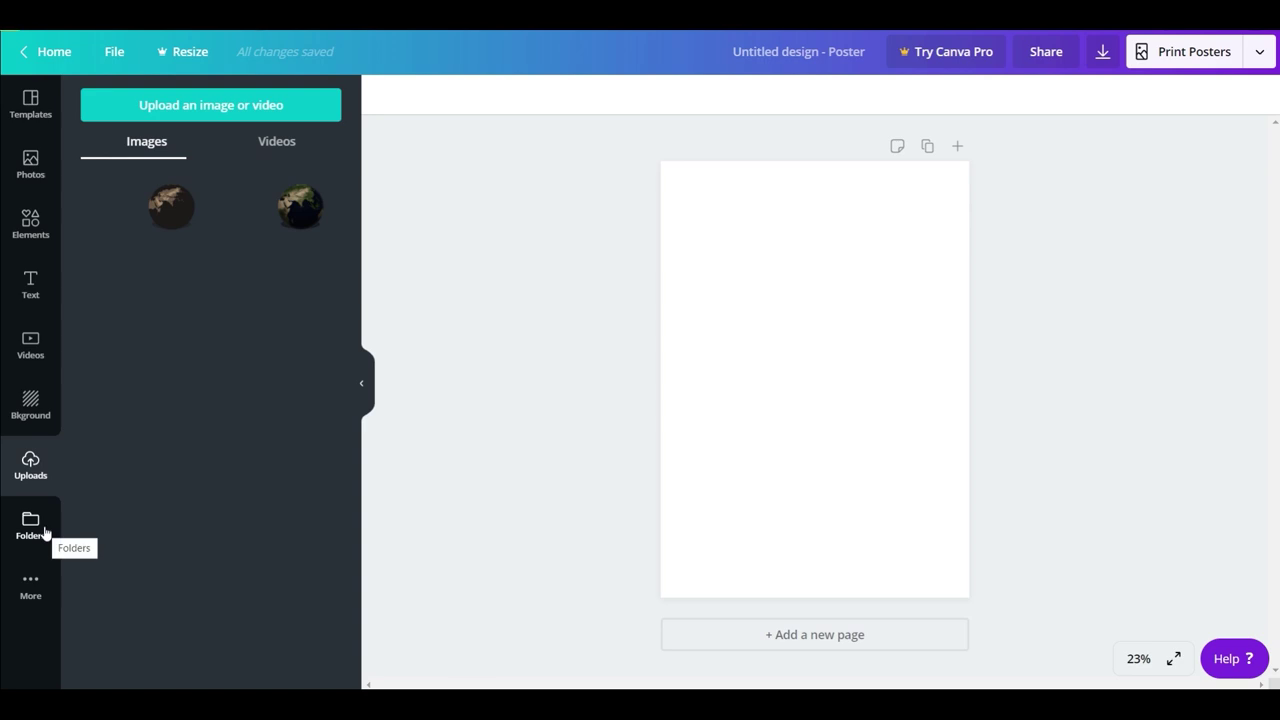
click(38, 595)
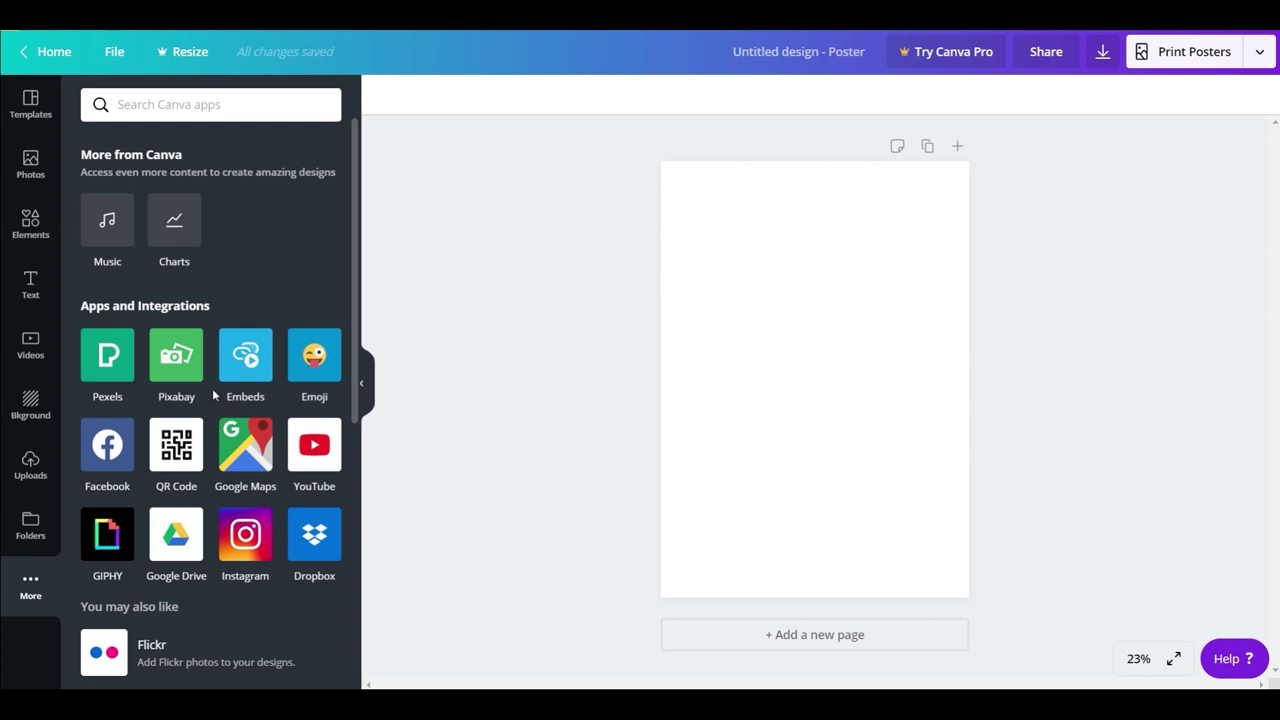
scroll(213, 396, down, 2)
scroll(213, 396, up, 1)
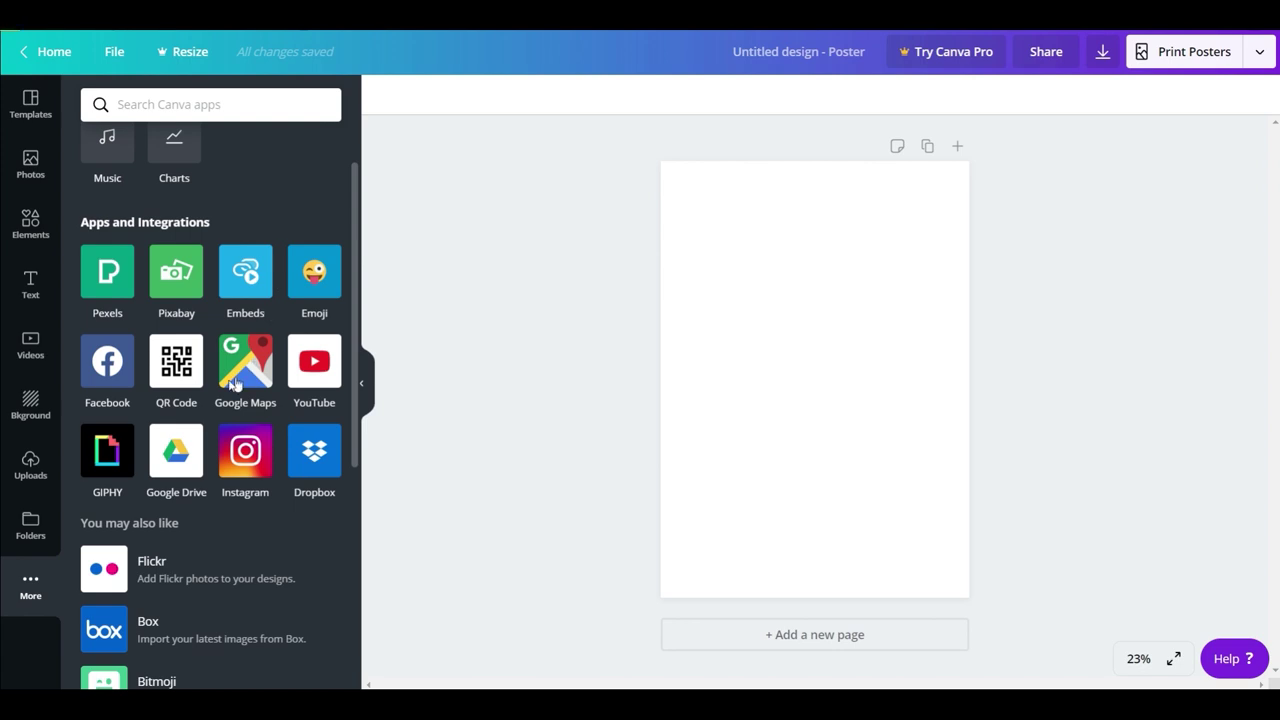
scroll(236, 385, up, 2)
click(31, 104)
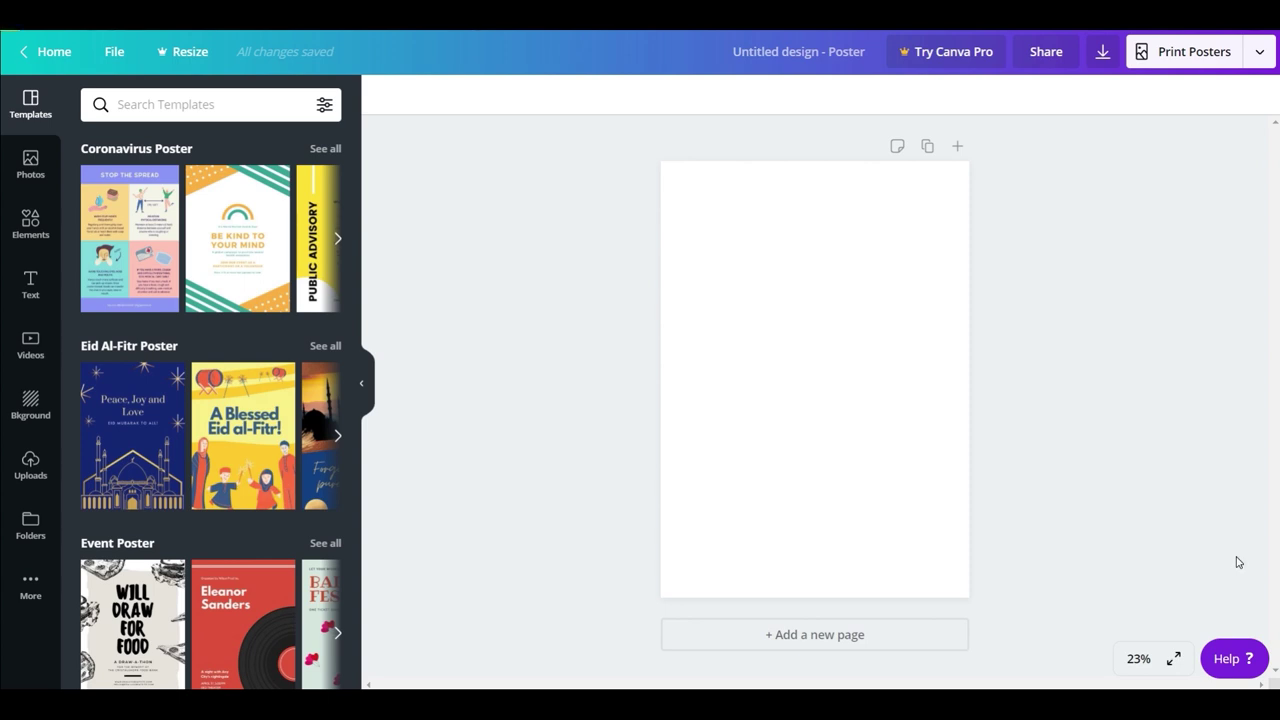
Set the poster's background to the custom colour #d1d0b8
click(773, 353)
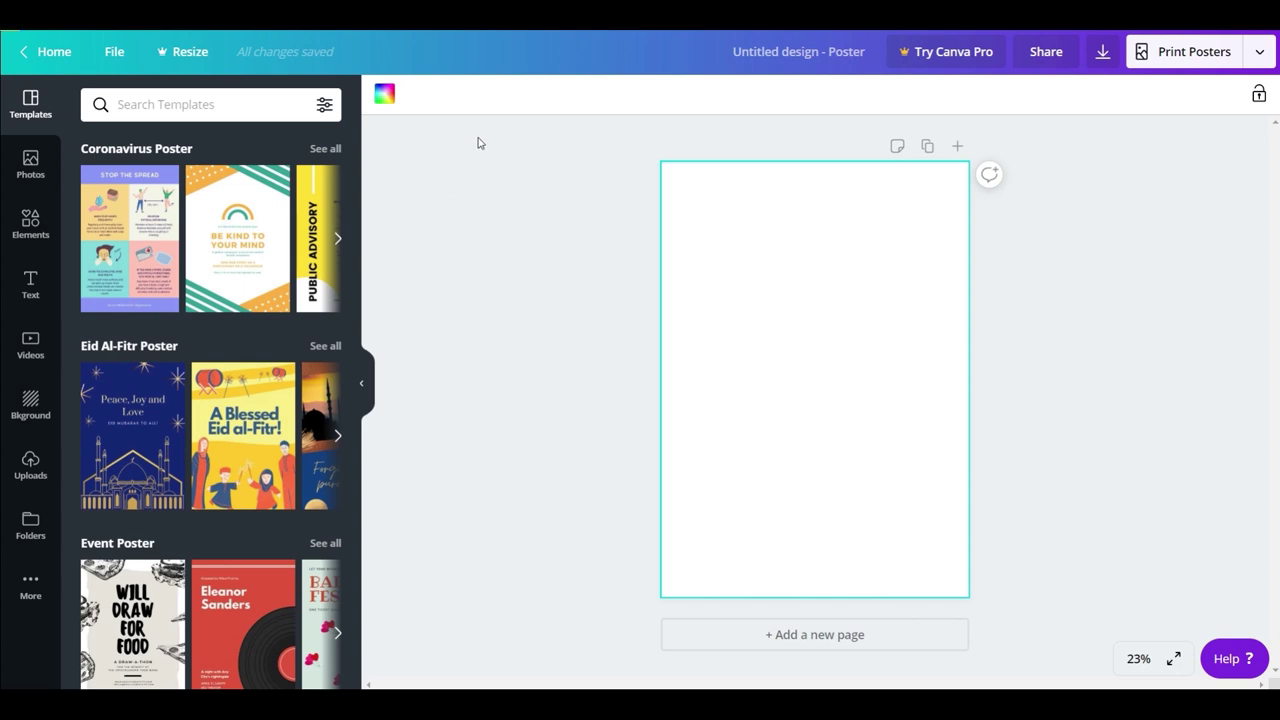
click(385, 94)
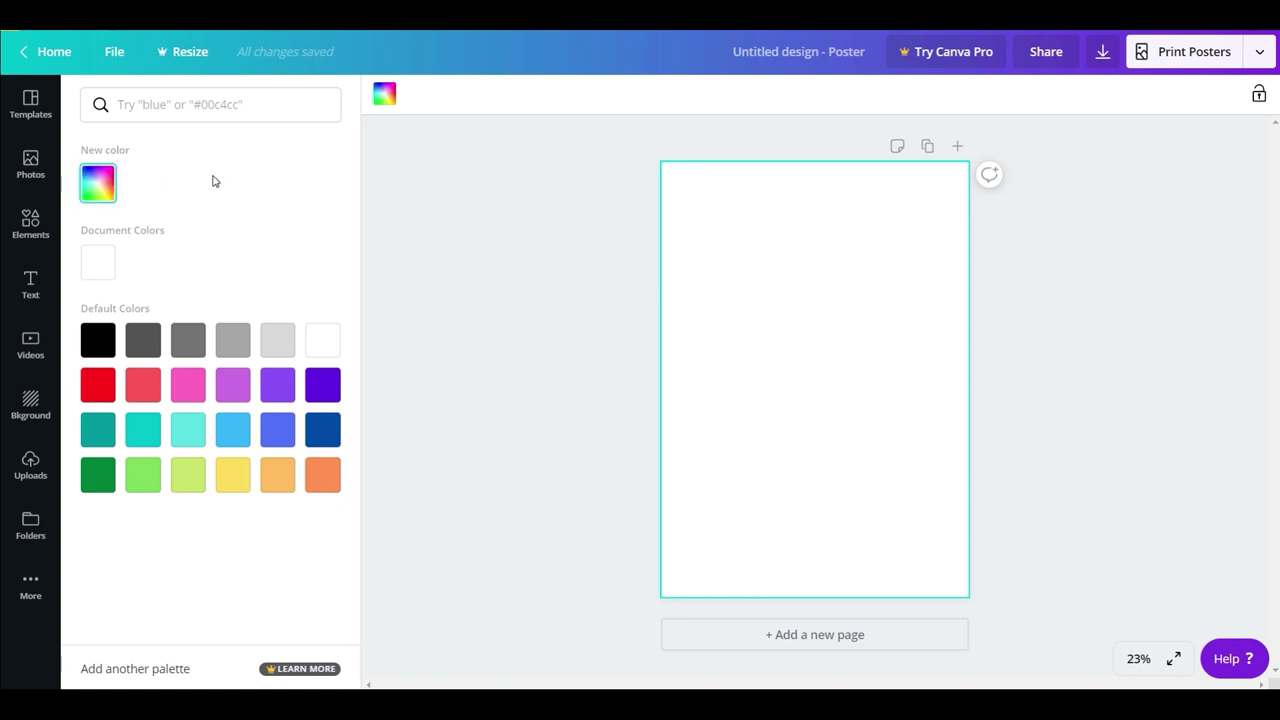
click(95, 188)
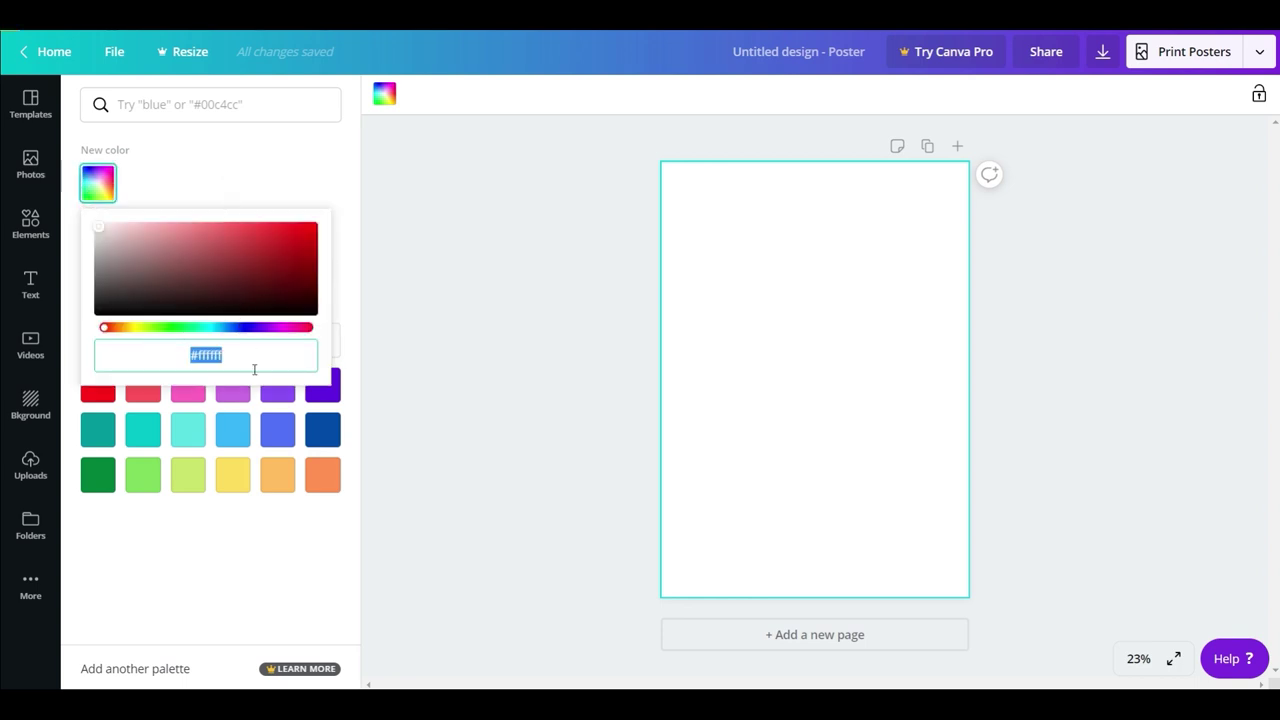
text(#cc0)
key(BackSpace)
key(BackSpace)
text(c)
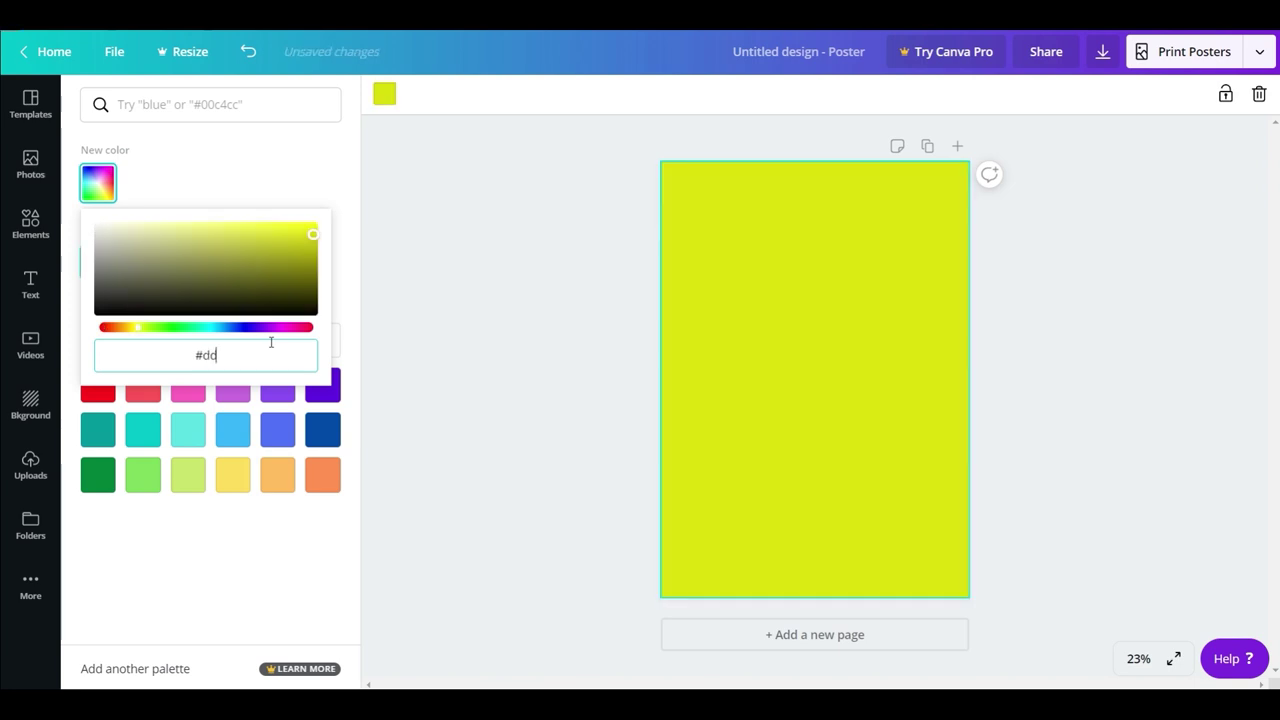
key(BackSpace)
text(d1c)
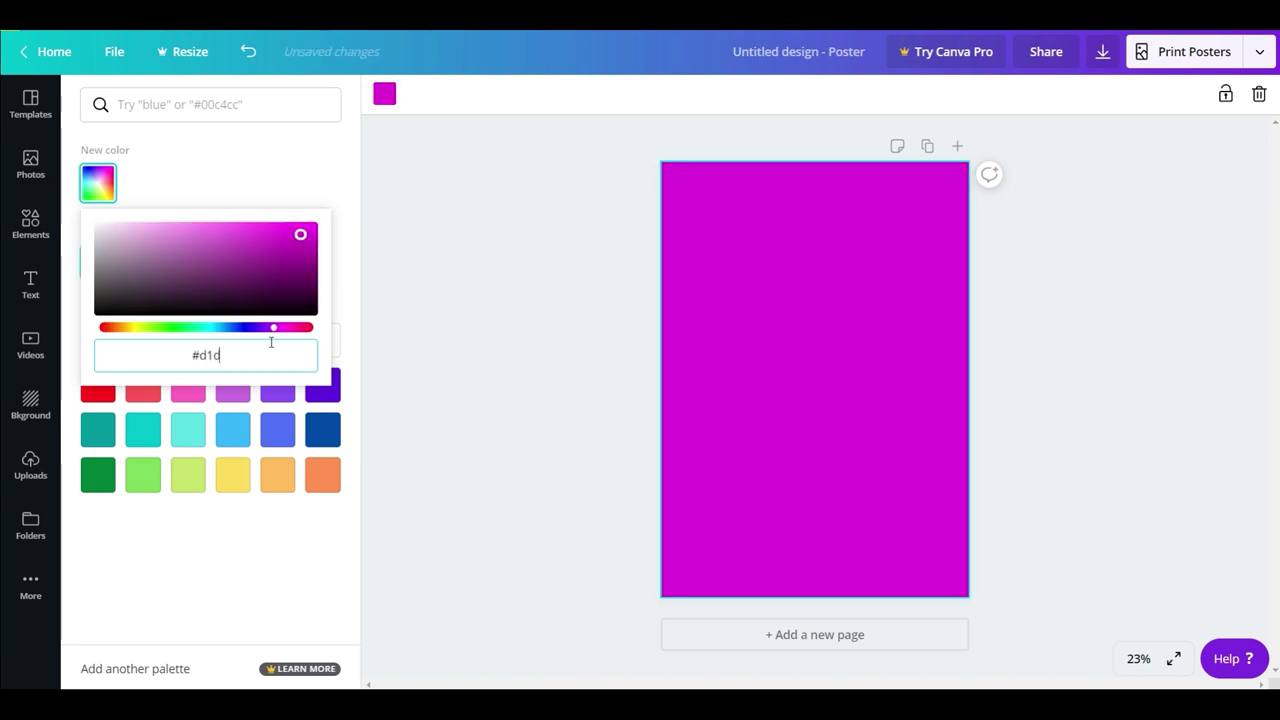
key(BackSpace)
text(d0)
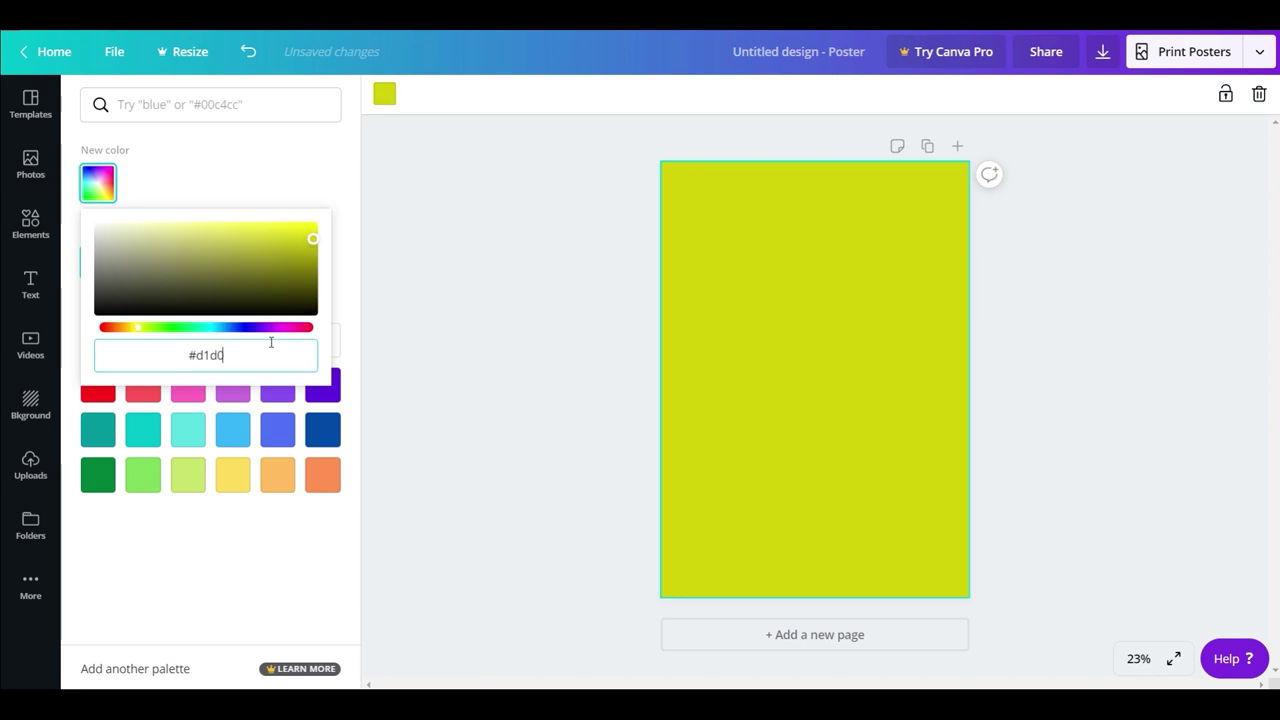
text(b)
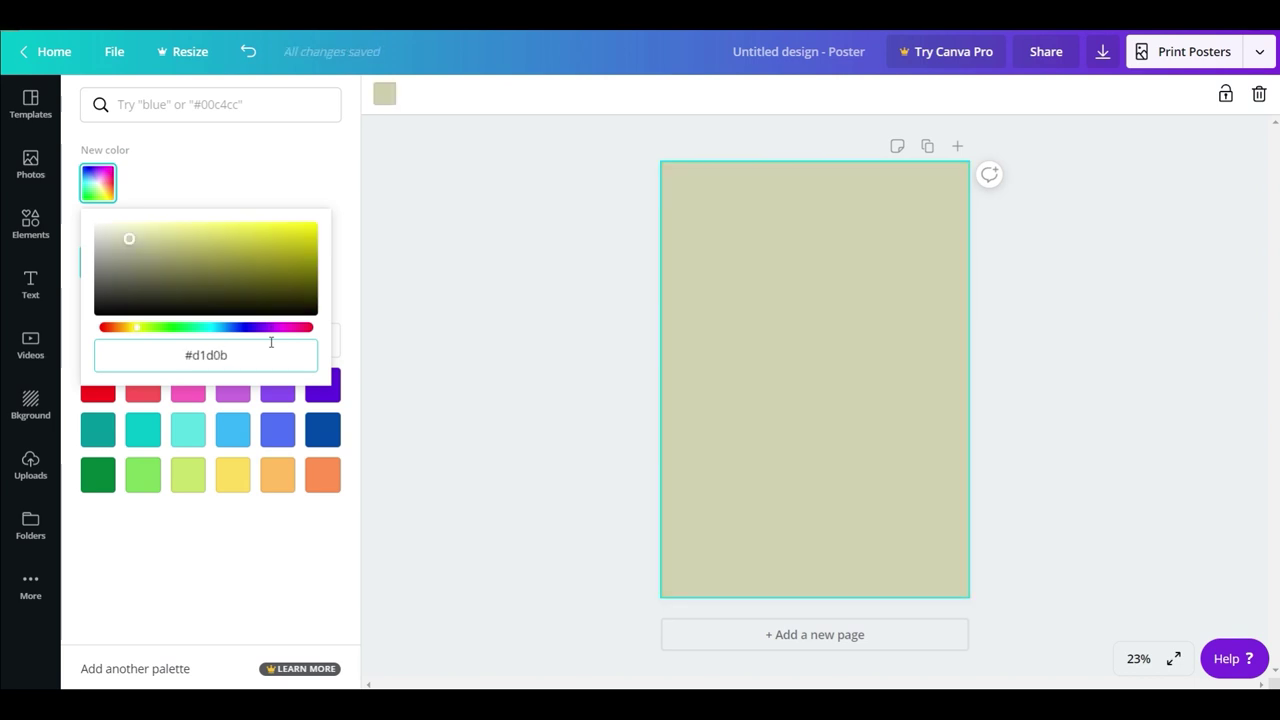
text(8)
click(292, 189)
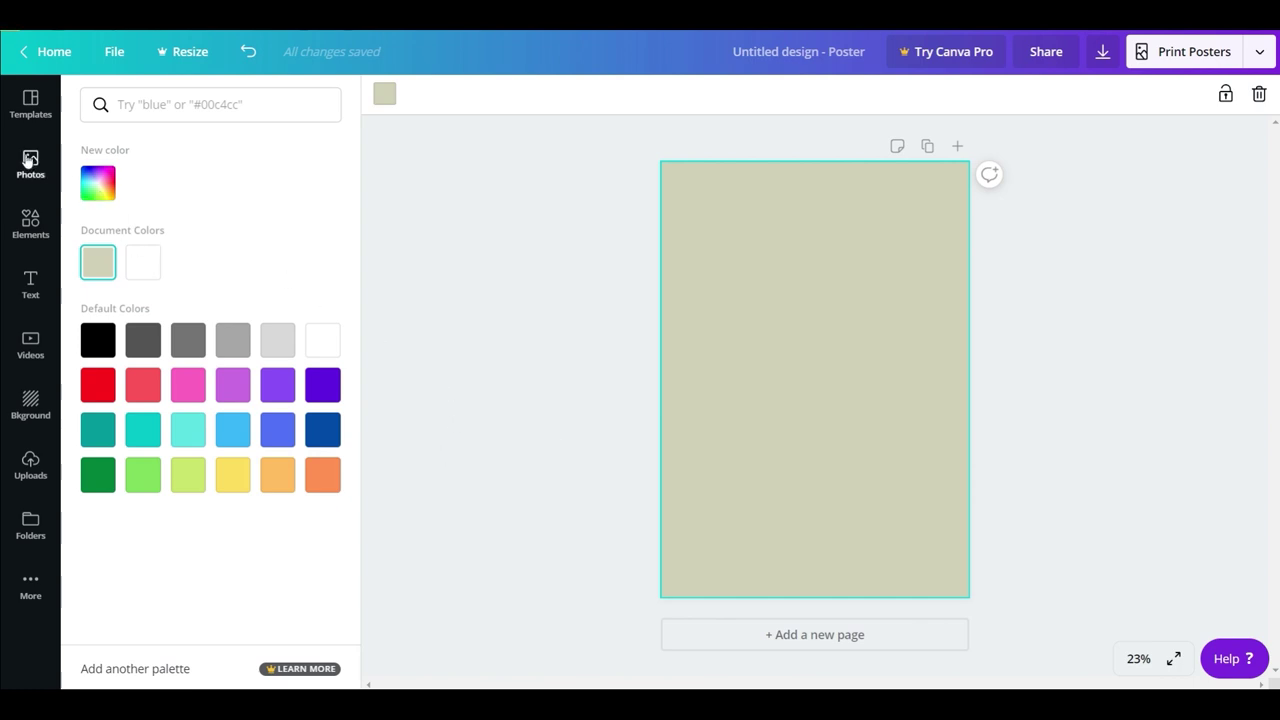
Place the uploaded dark globe image on the poster and enlarge it so the page's right edge cuts it off at mid-height
click(32, 480)
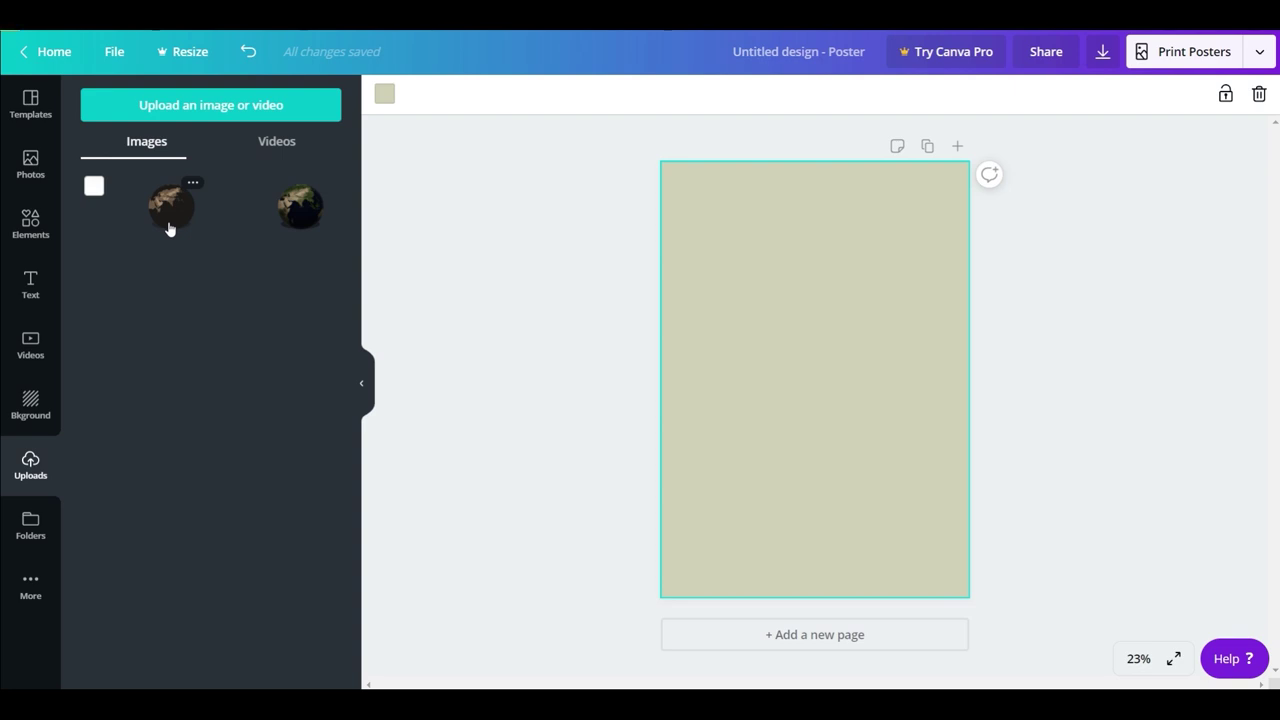
drag(169, 229, 814, 349)
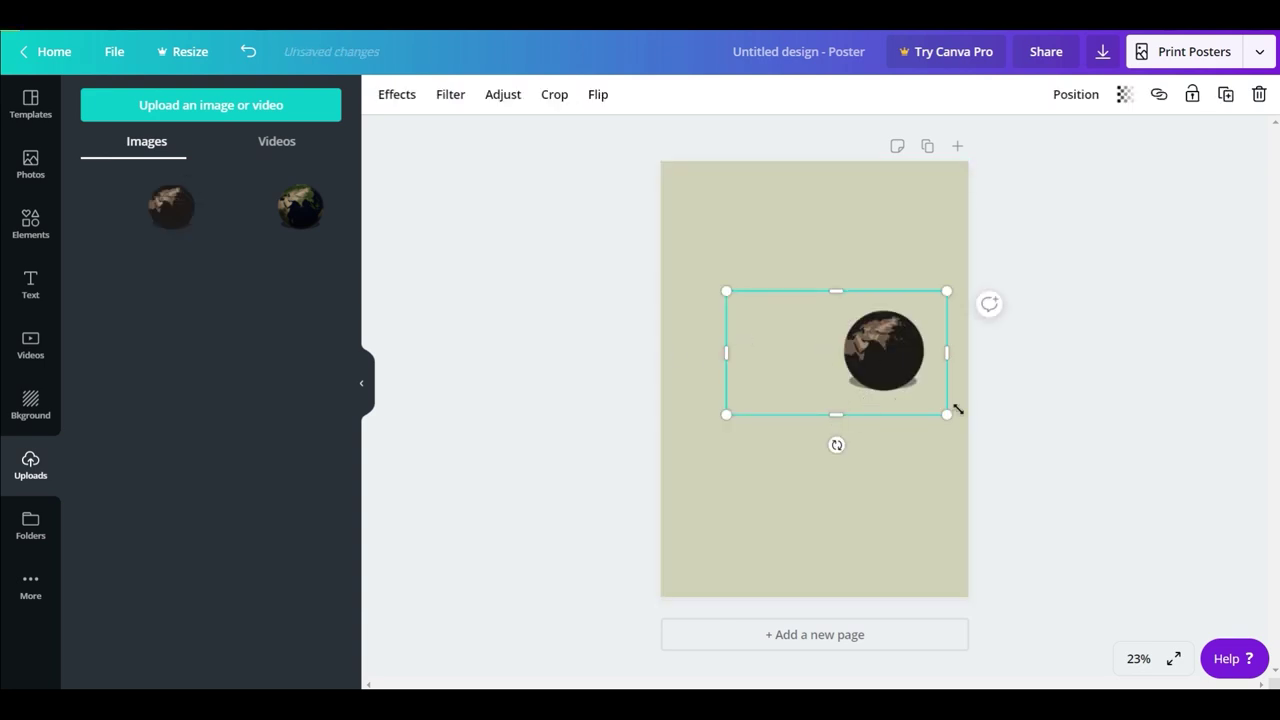
drag(951, 413, 1123, 503)
drag(911, 437, 866, 413)
drag(692, 474, 522, 576)
click(855, 451)
drag(858, 429, 900, 380)
click(1170, 340)
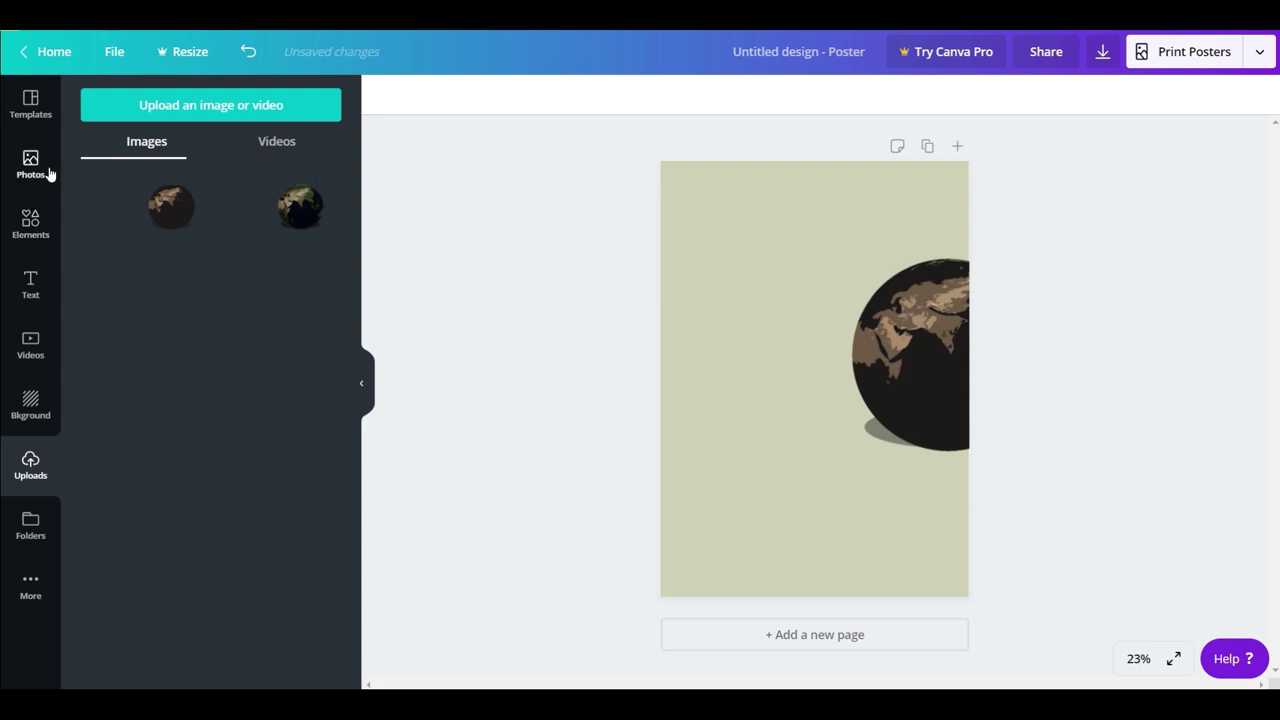
Look over the text styles and the ready-made font combinations
click(40, 290)
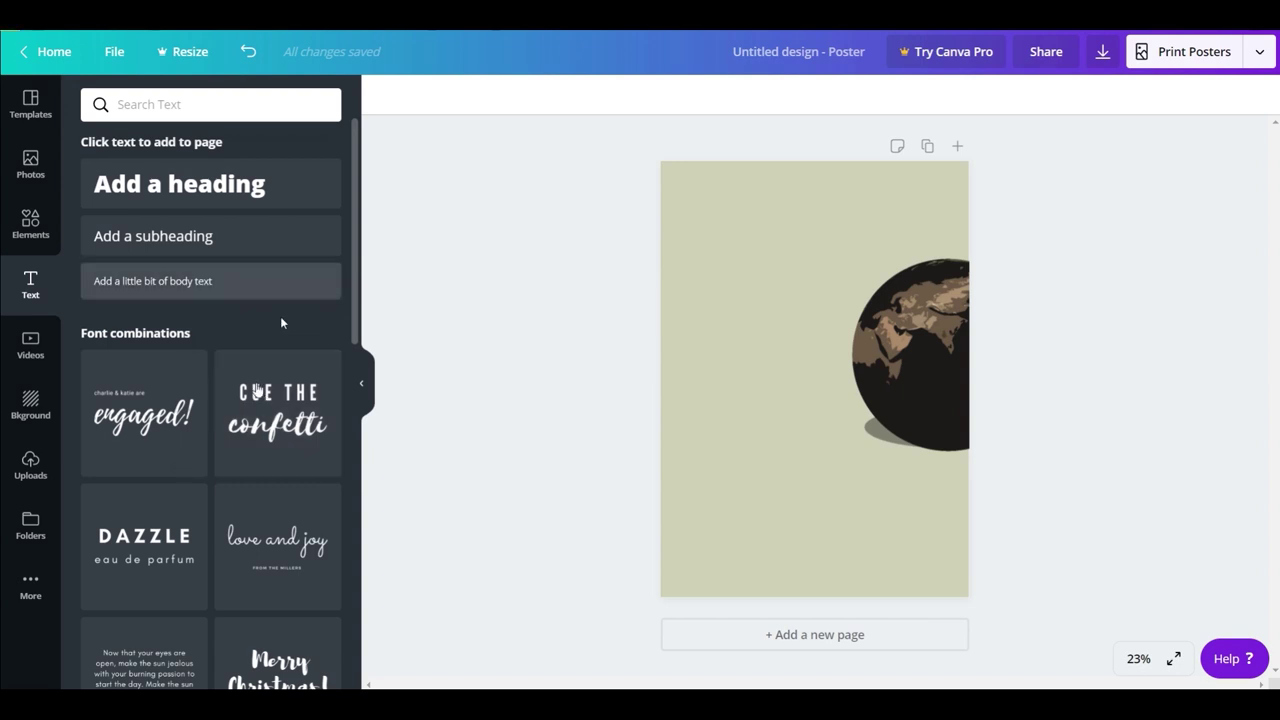
scroll(275, 360, down, 3)
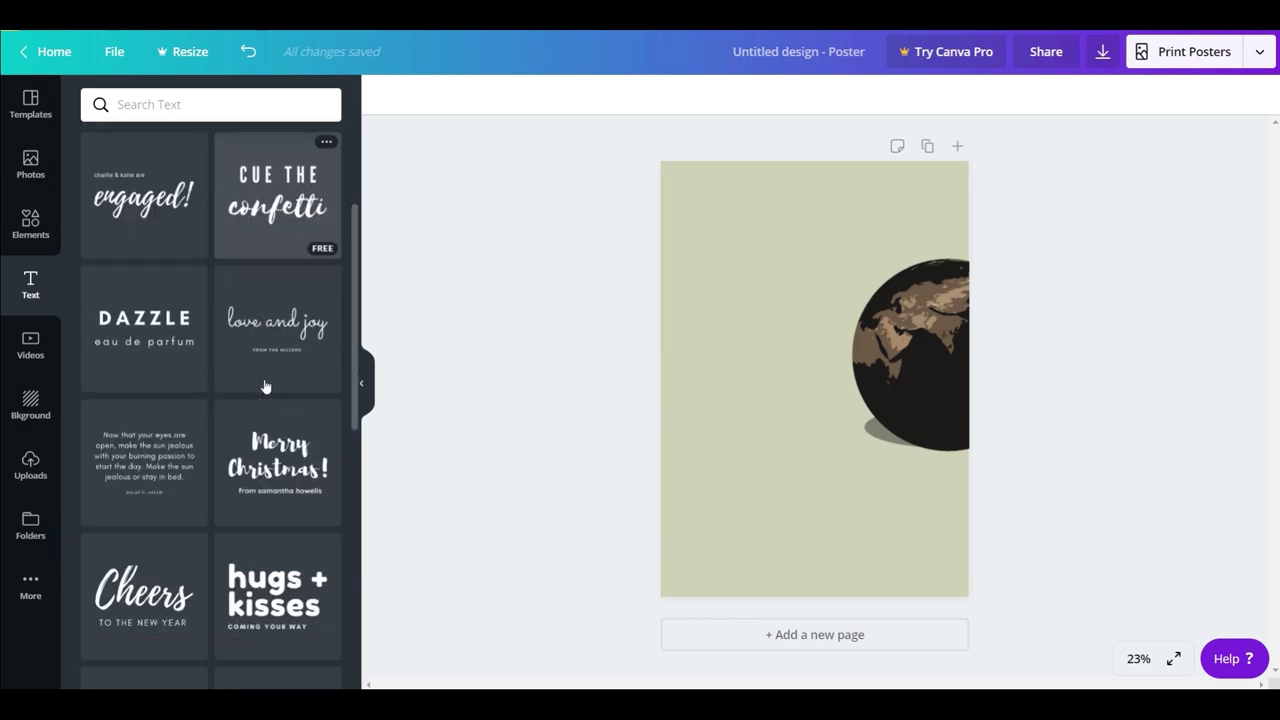
scroll(262, 390, up, 1)
scroll(260, 394, down, 2)
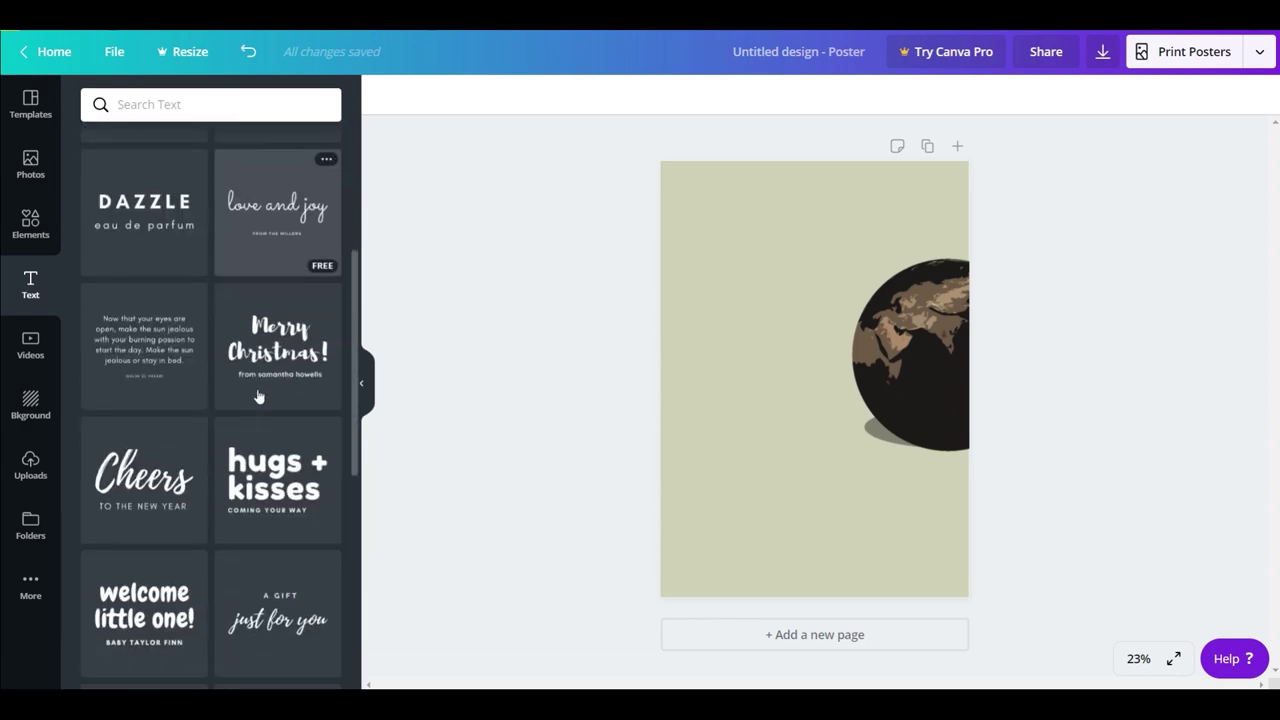
scroll(258, 397, down, 1)
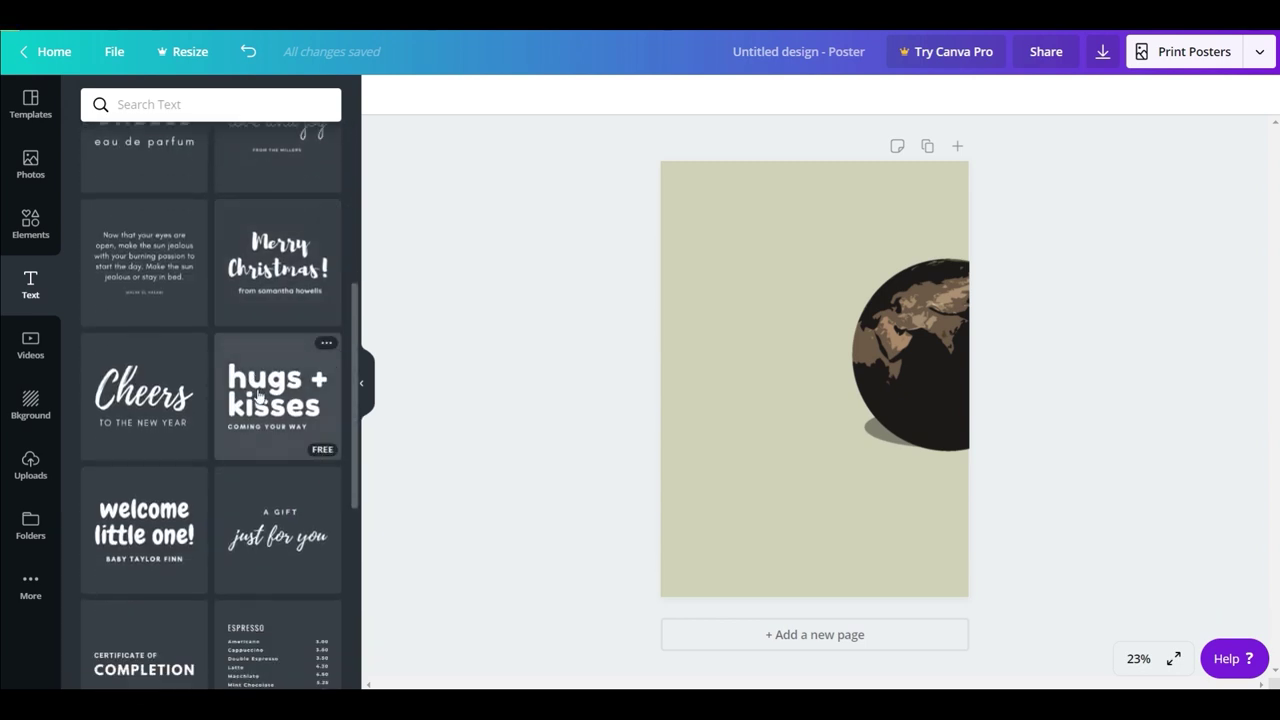
scroll(254, 423, down, 4)
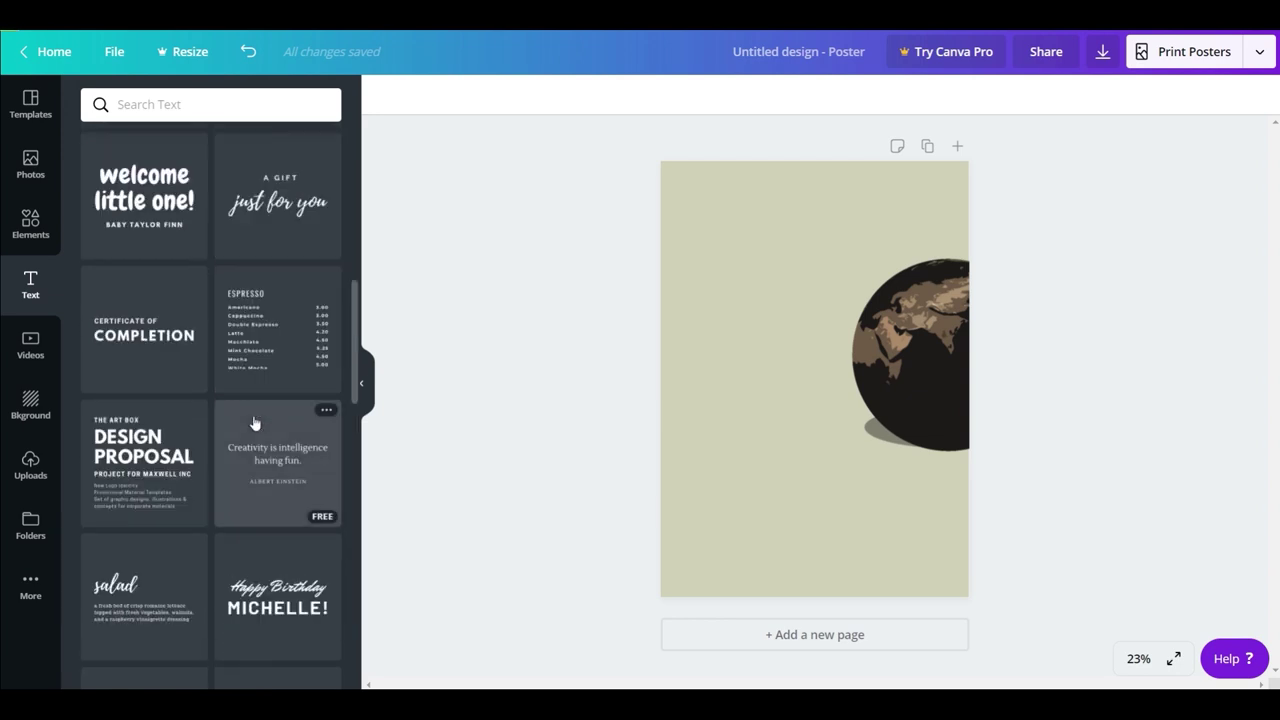
scroll(240, 370, down, 3)
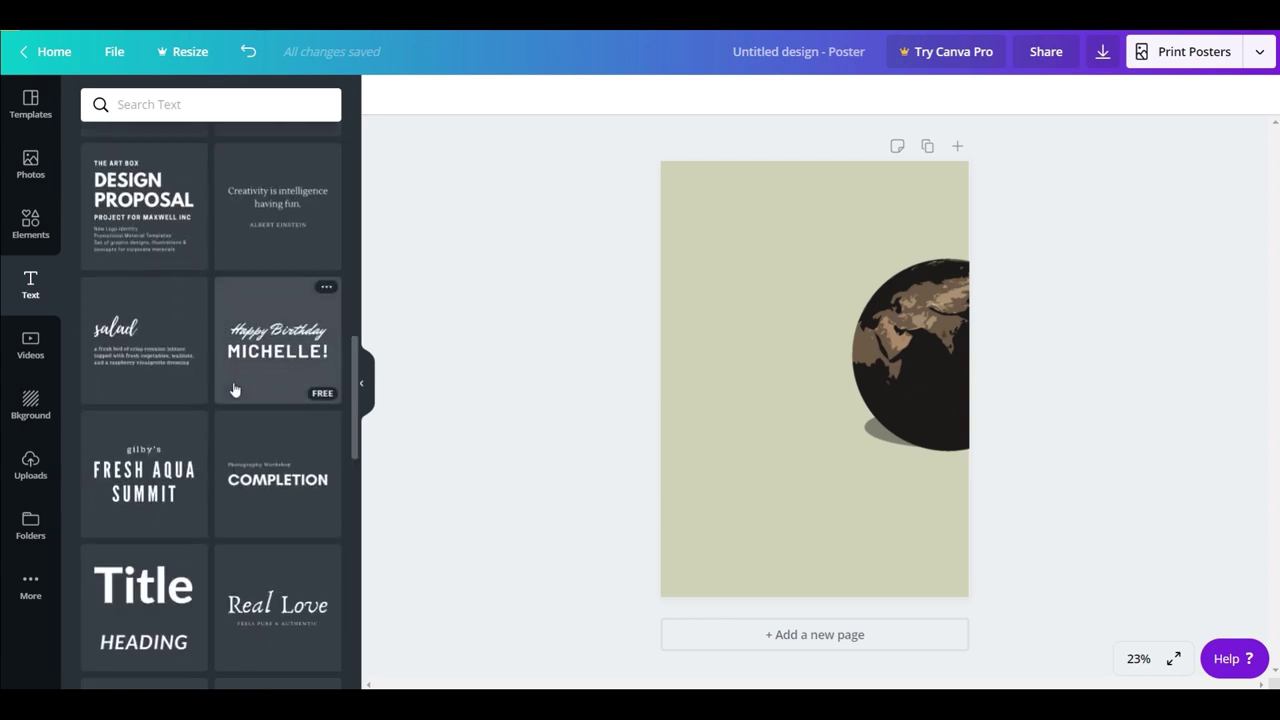
scroll(234, 386, down, 2)
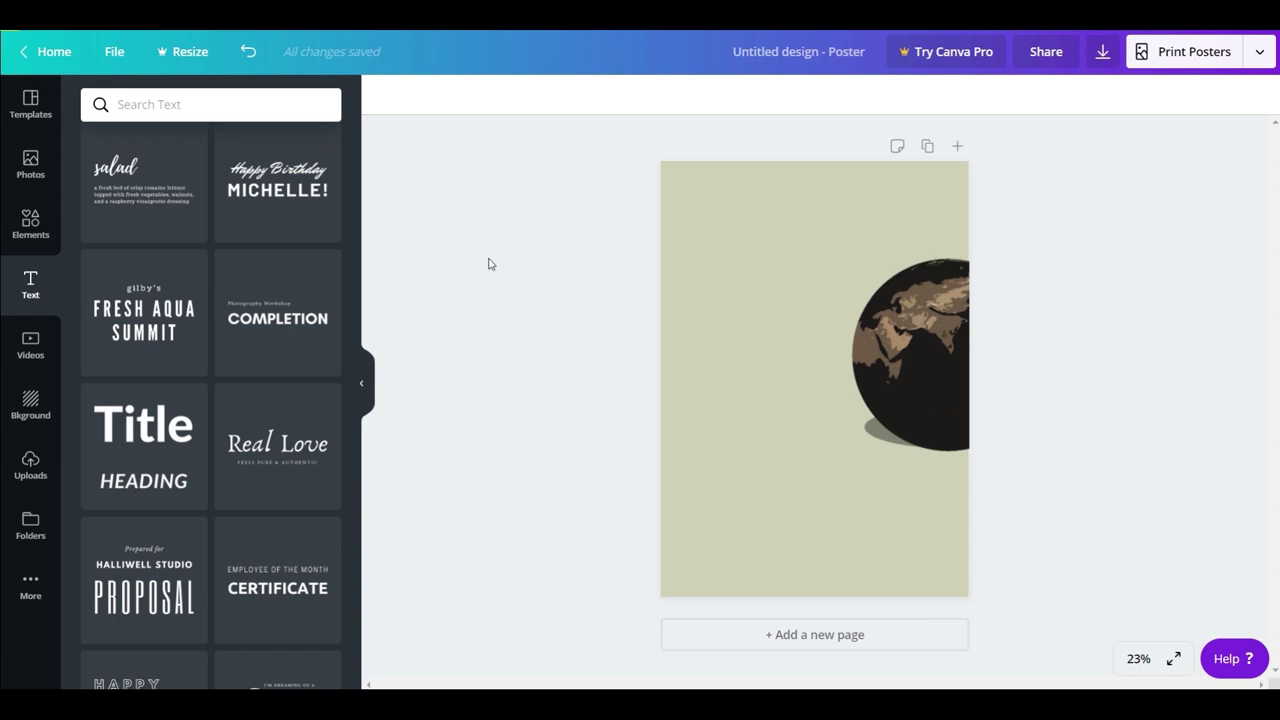
scroll(283, 193, up, 10)
Add a heading to the poster, rotate it 90° to read downwards, and place it in the page's upper left area
click(283, 193)
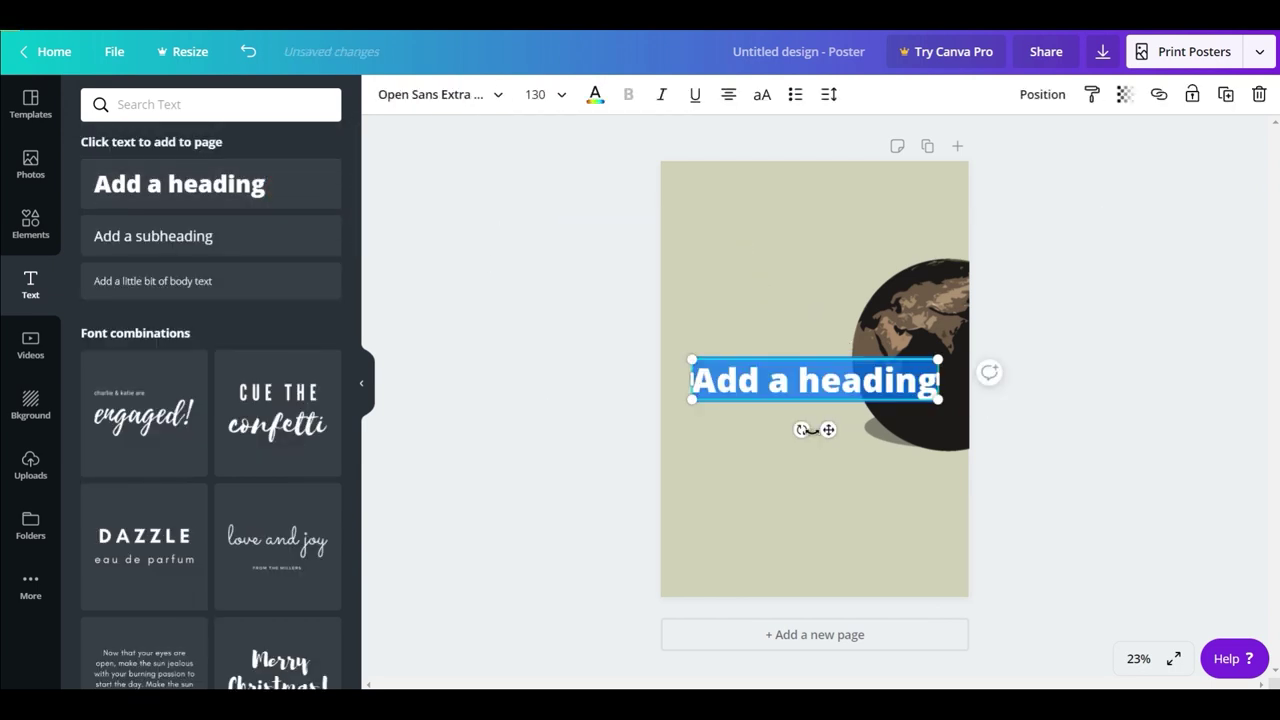
drag(803, 430, 740, 371)
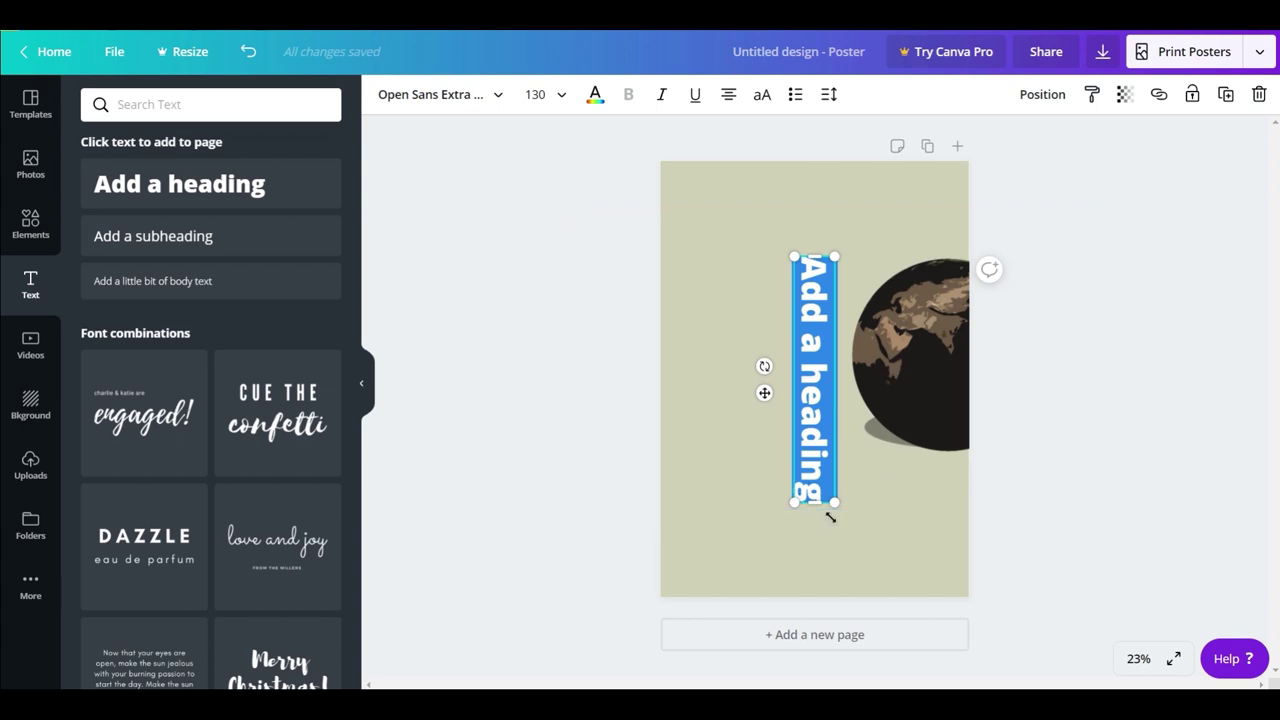
drag(764, 393, 678, 320)
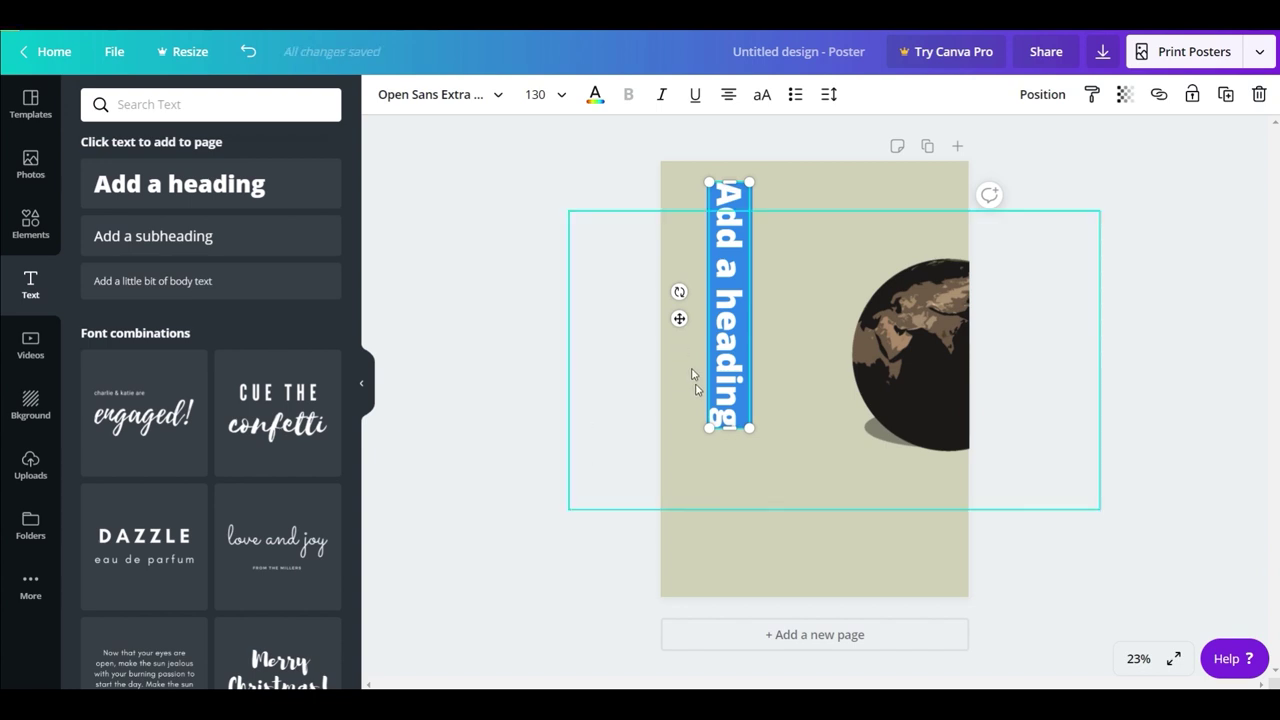
click(729, 422)
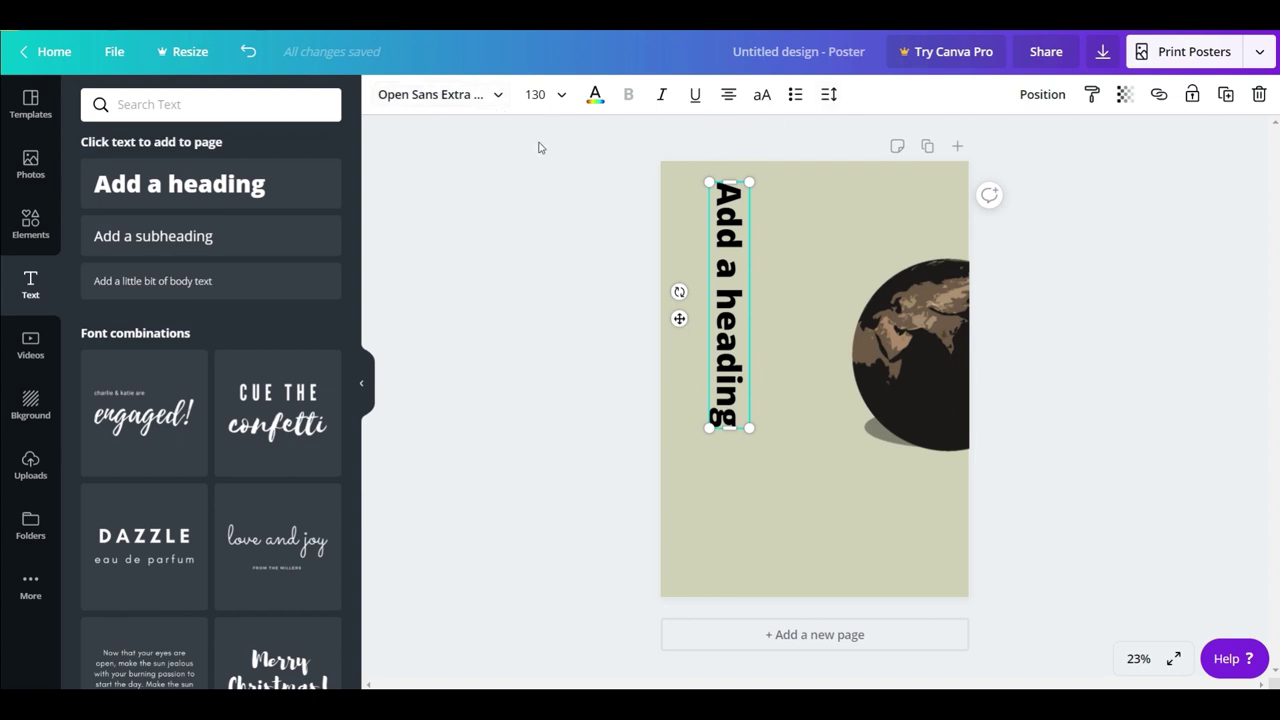
Look over the font list, font size, text colour and position options available for the heading
click(468, 95)
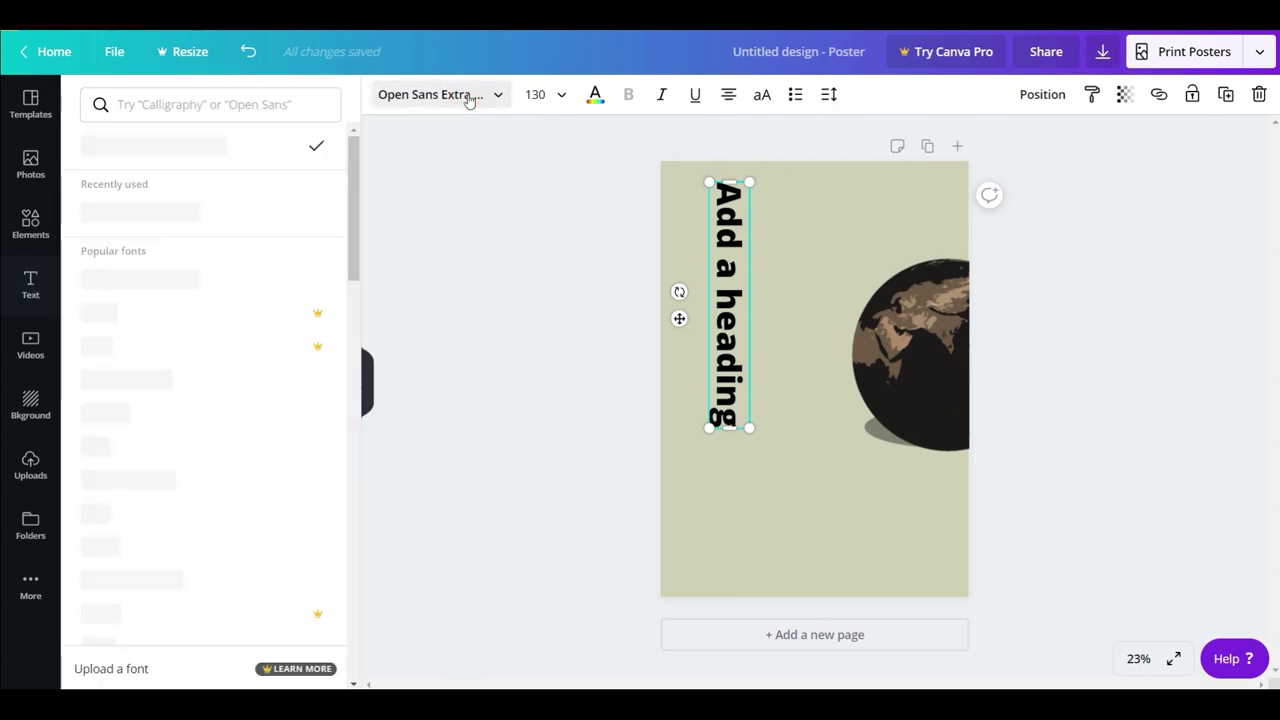
scroll(215, 268, down, 5)
scroll(215, 271, down, 5)
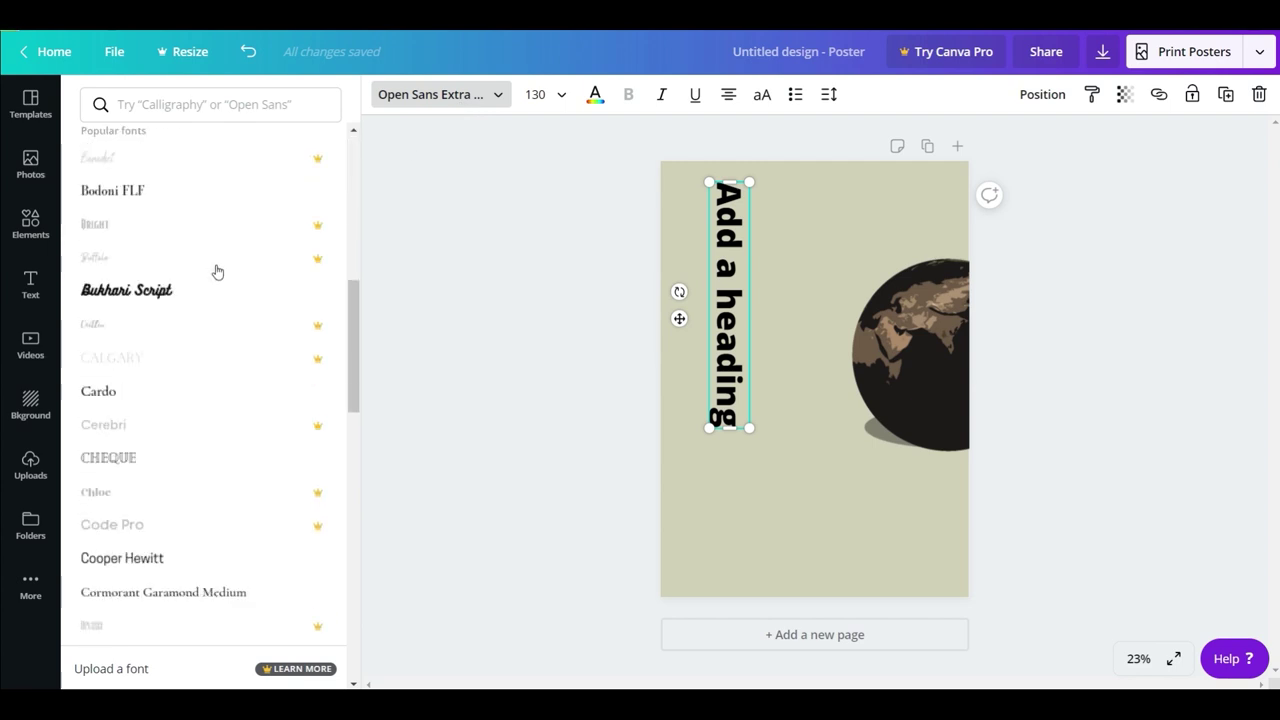
click(477, 207)
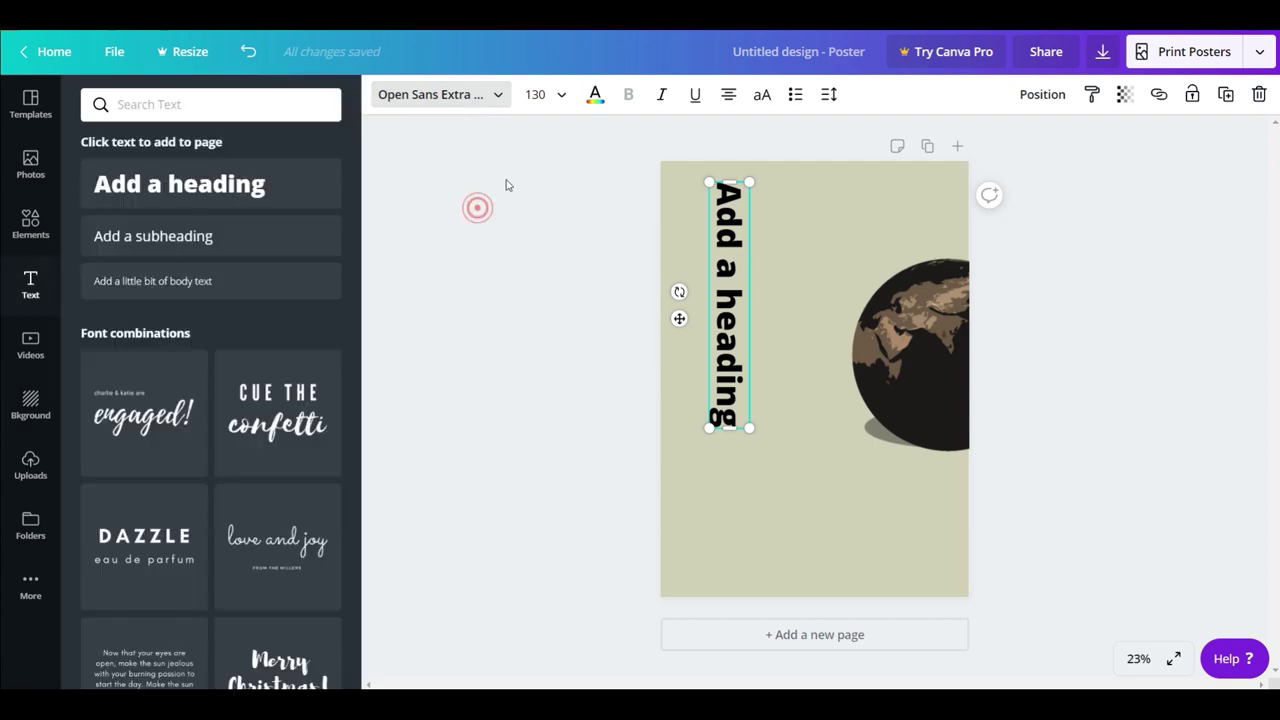
click(535, 94)
click(594, 96)
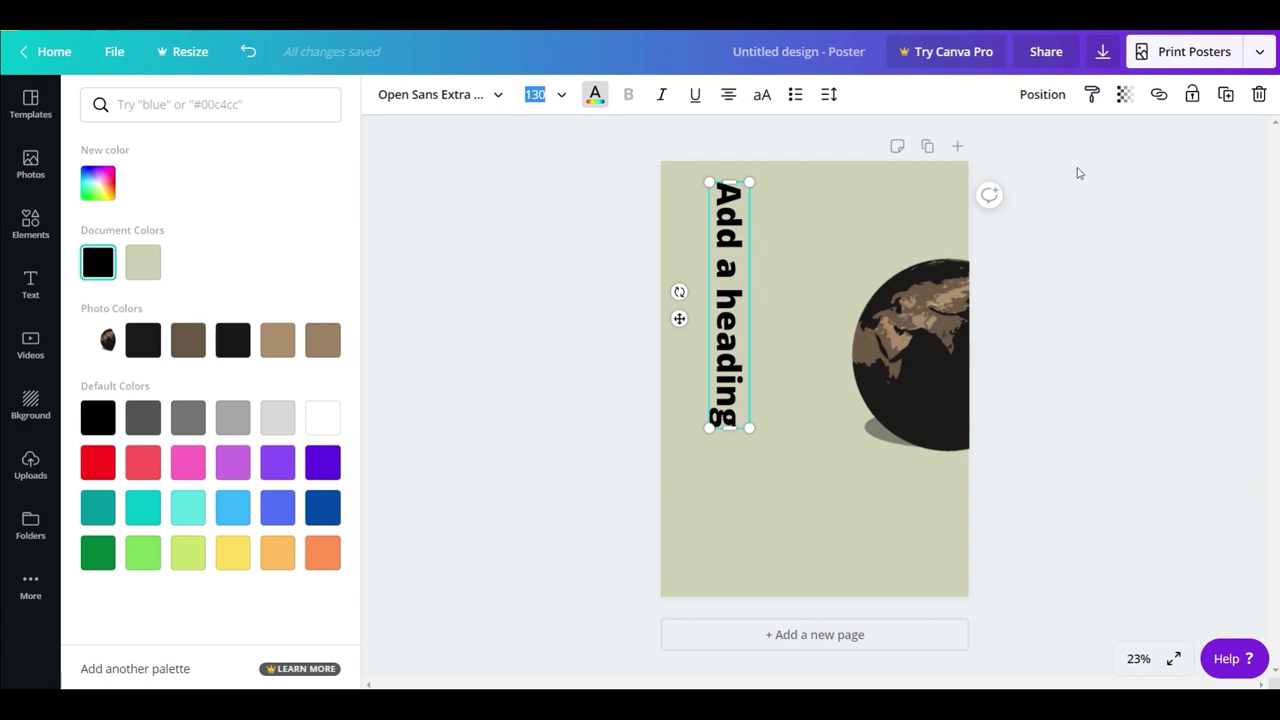
click(1042, 97)
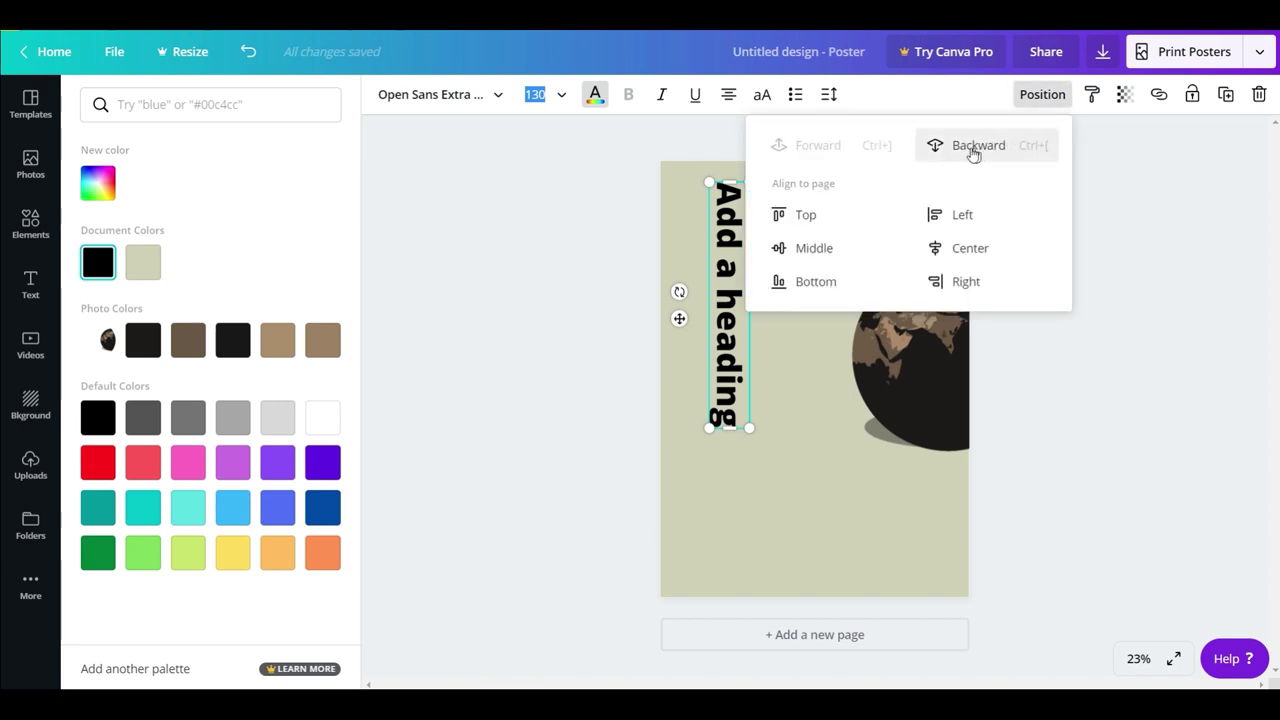
click(1005, 92)
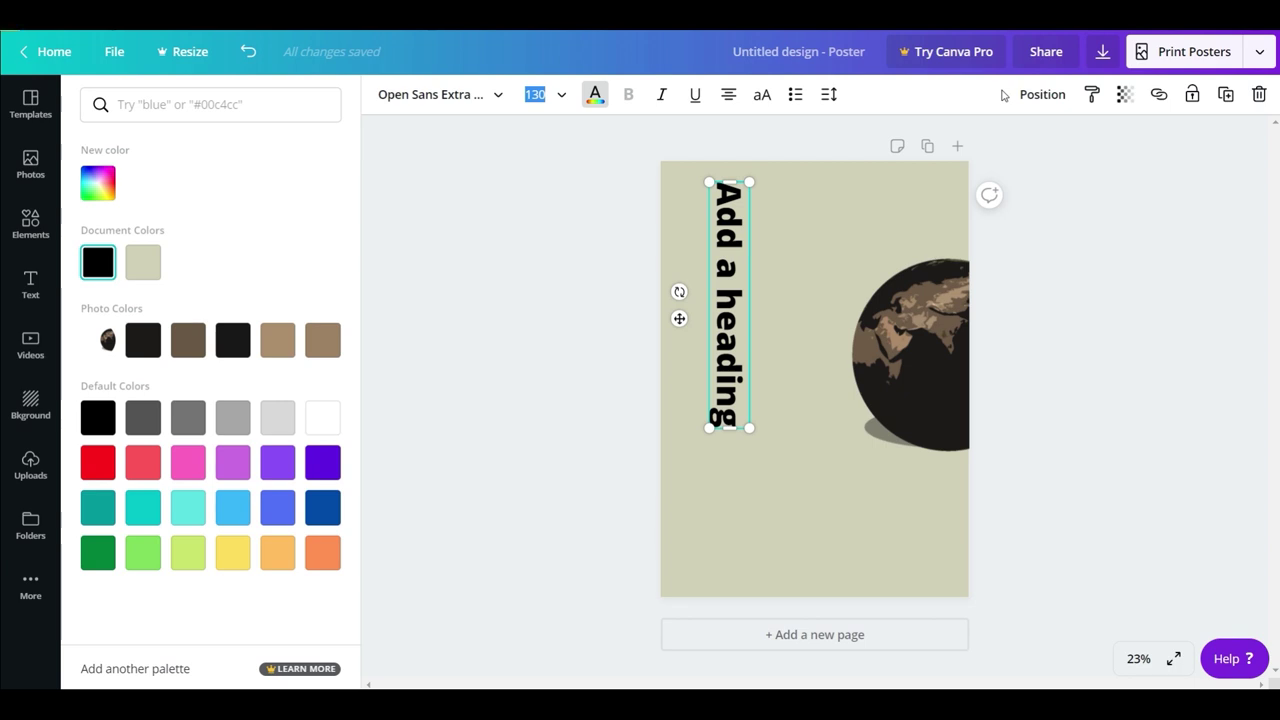
Try the right, middle and top page alignments on the heading, and move it back to the page's upper left area
click(1012, 94)
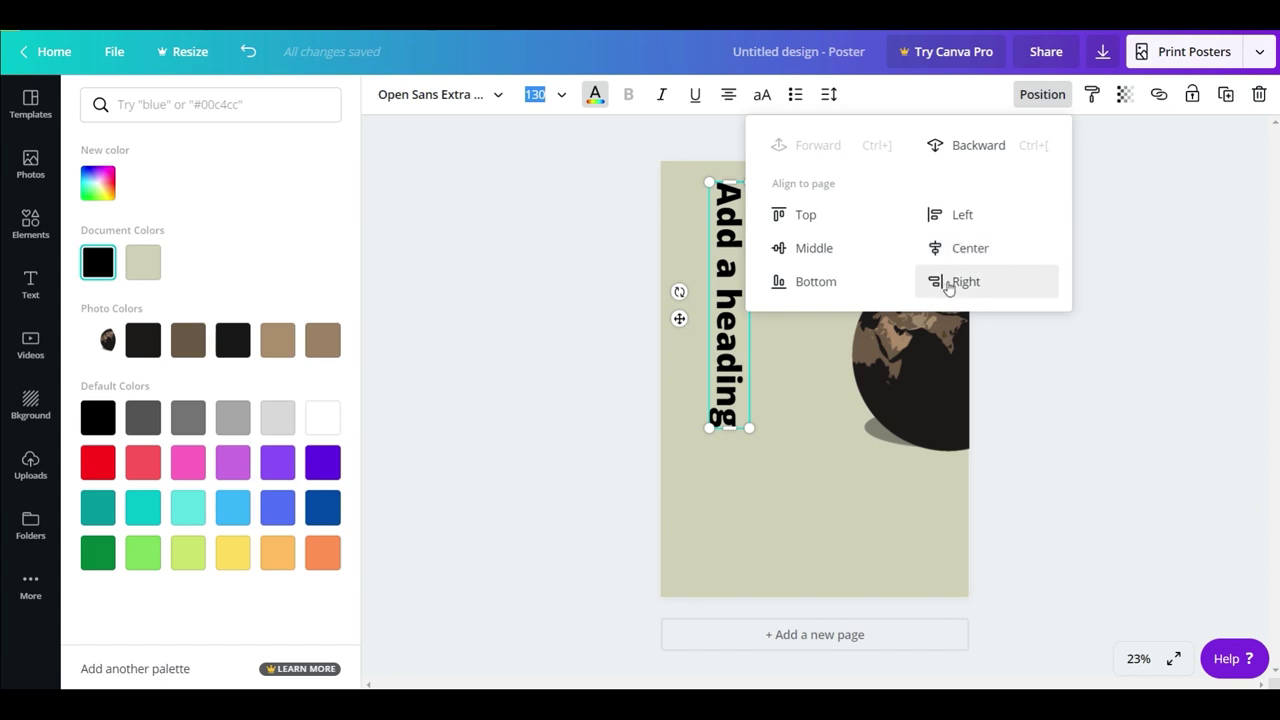
click(948, 286)
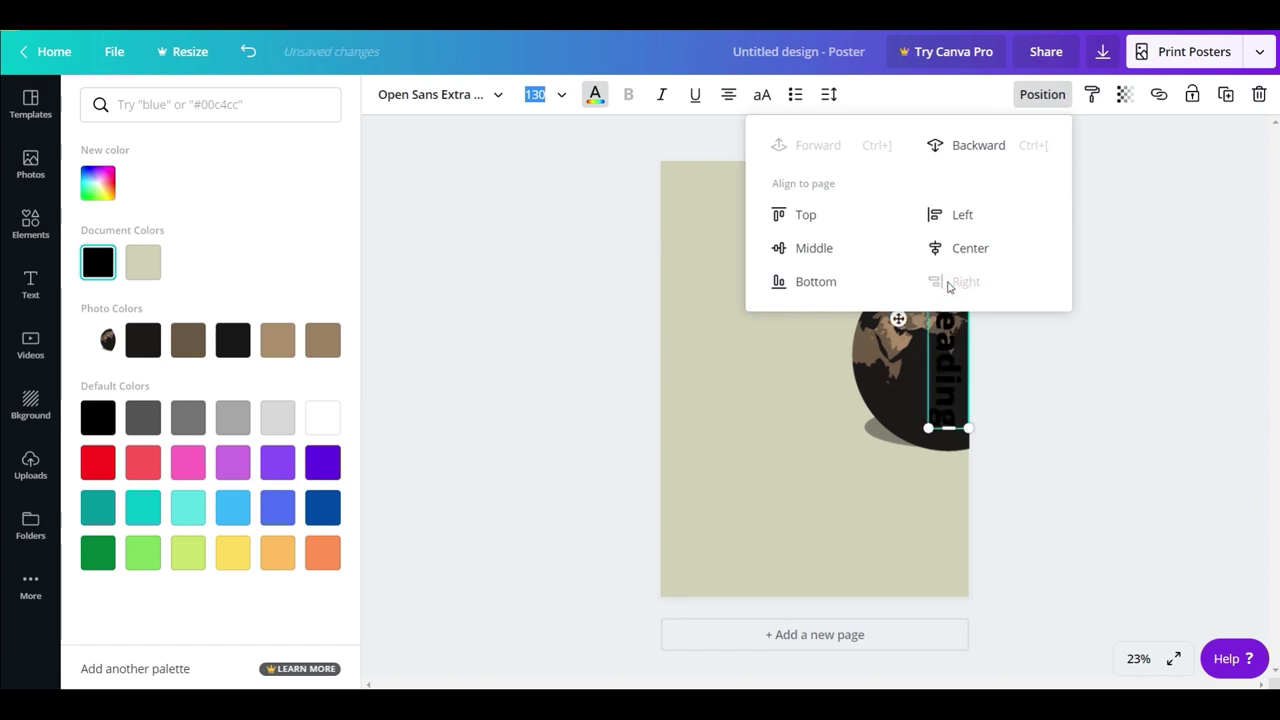
click(842, 262)
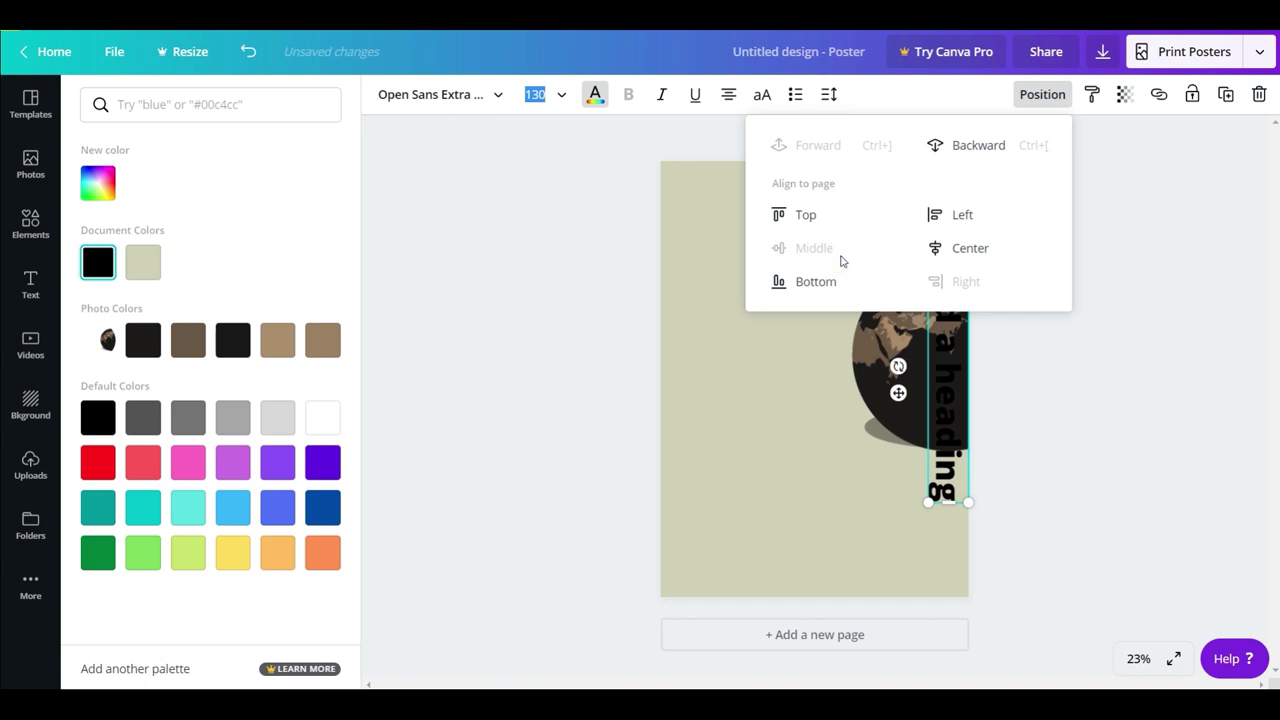
click(821, 220)
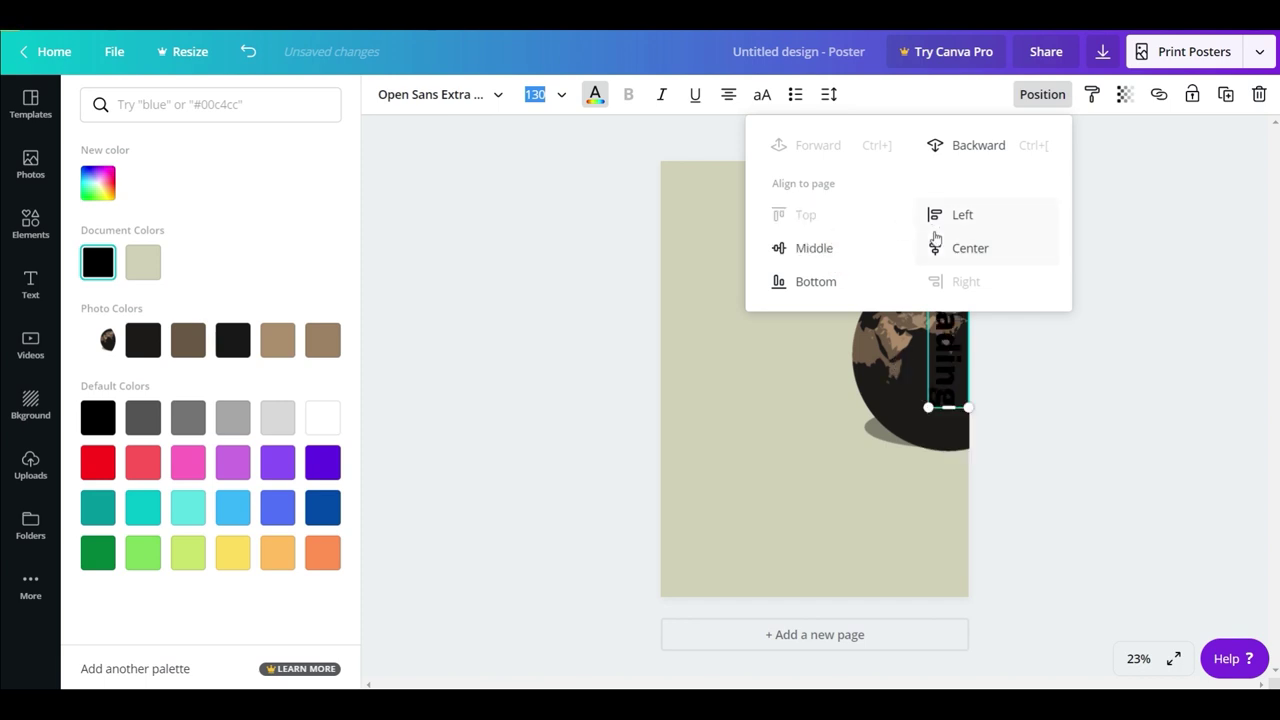
click(1043, 362)
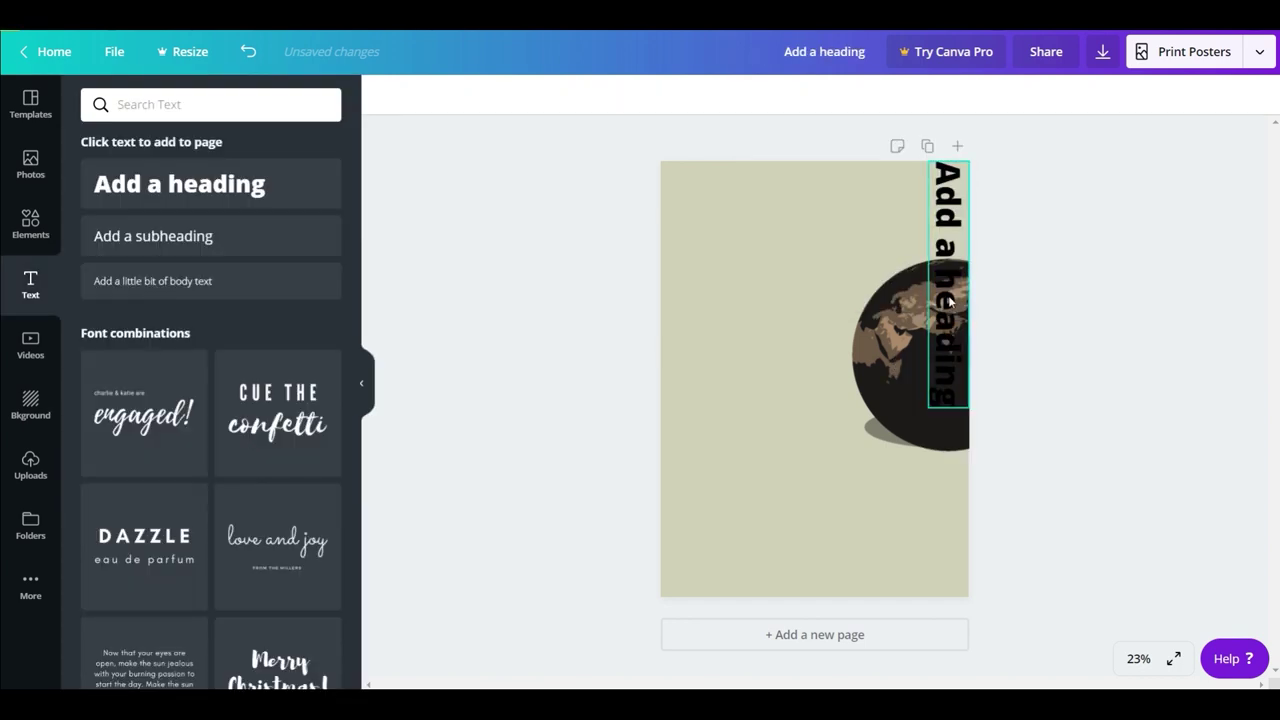
click(948, 300)
drag(898, 297, 670, 331)
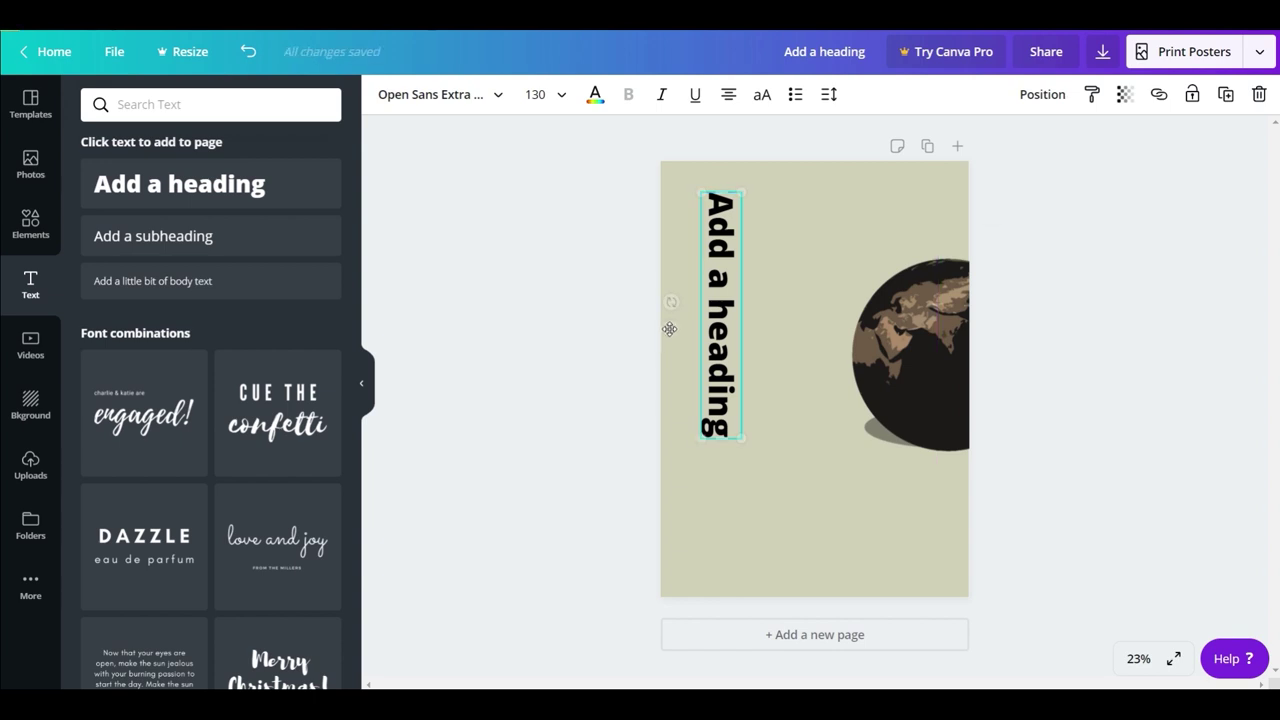
Try a transparency of 30 on the heading, and raise it back to about 97
click(1123, 97)
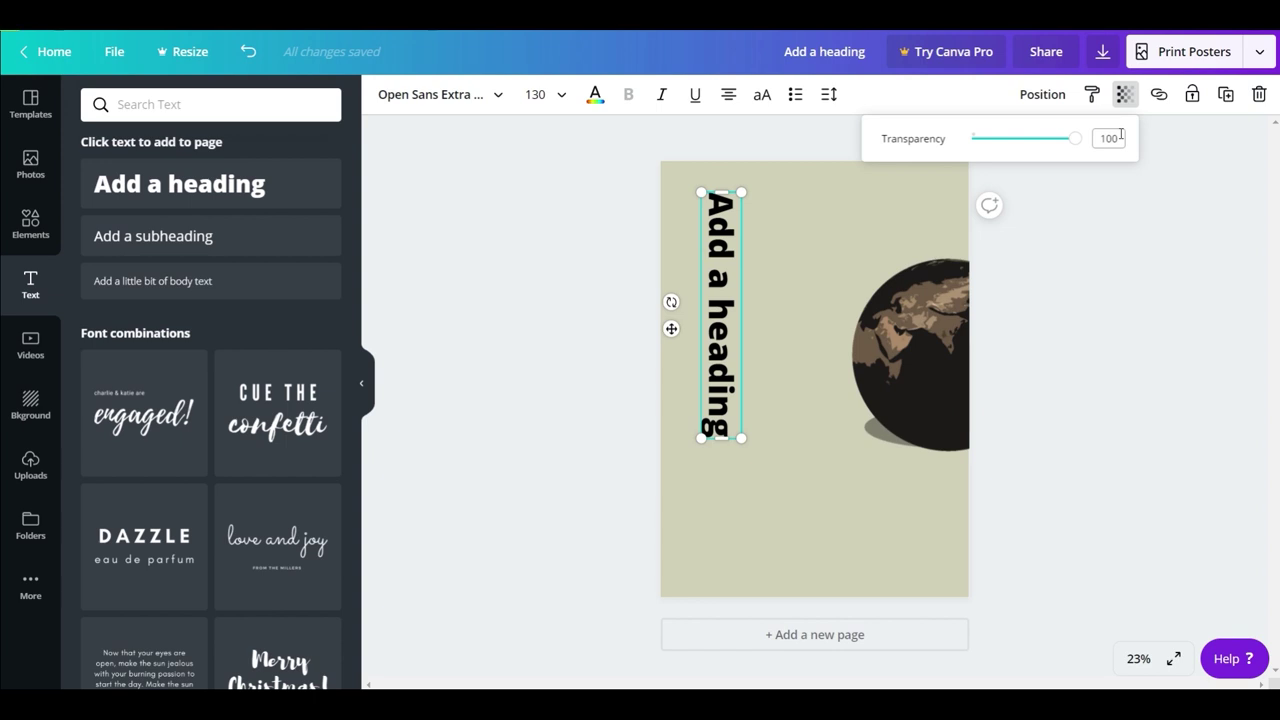
click(1075, 138)
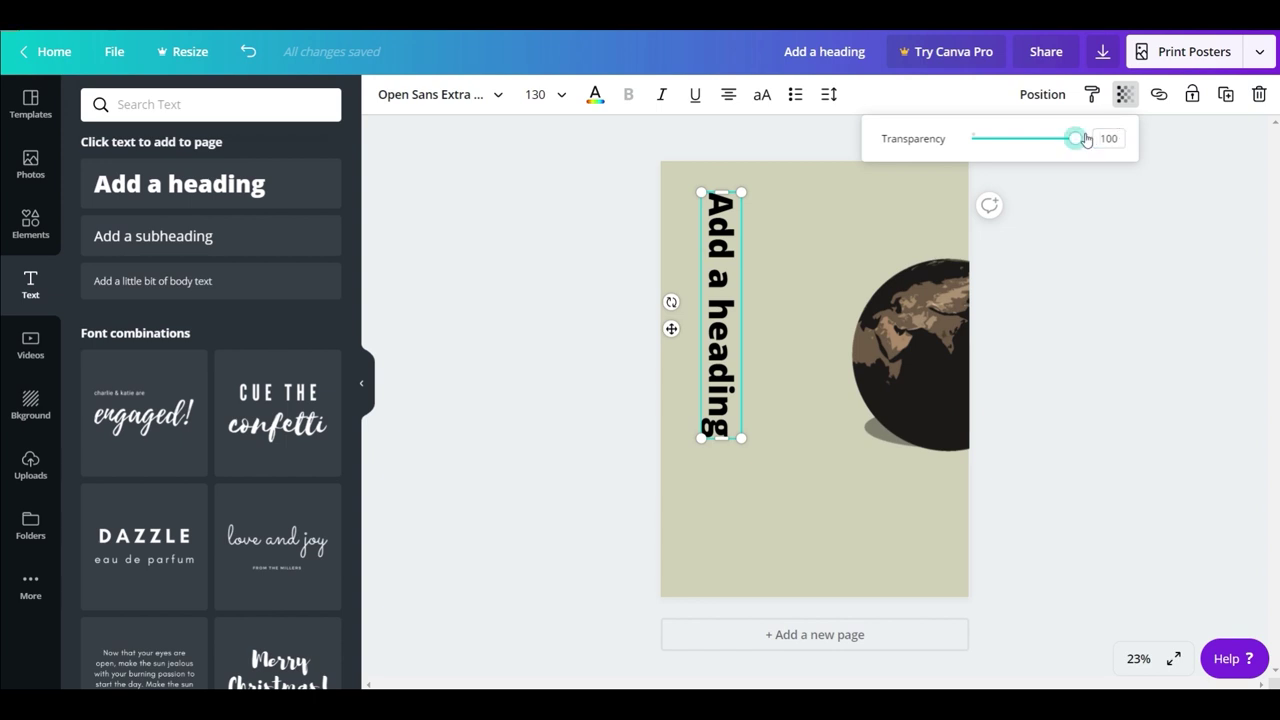
click(1160, 165)
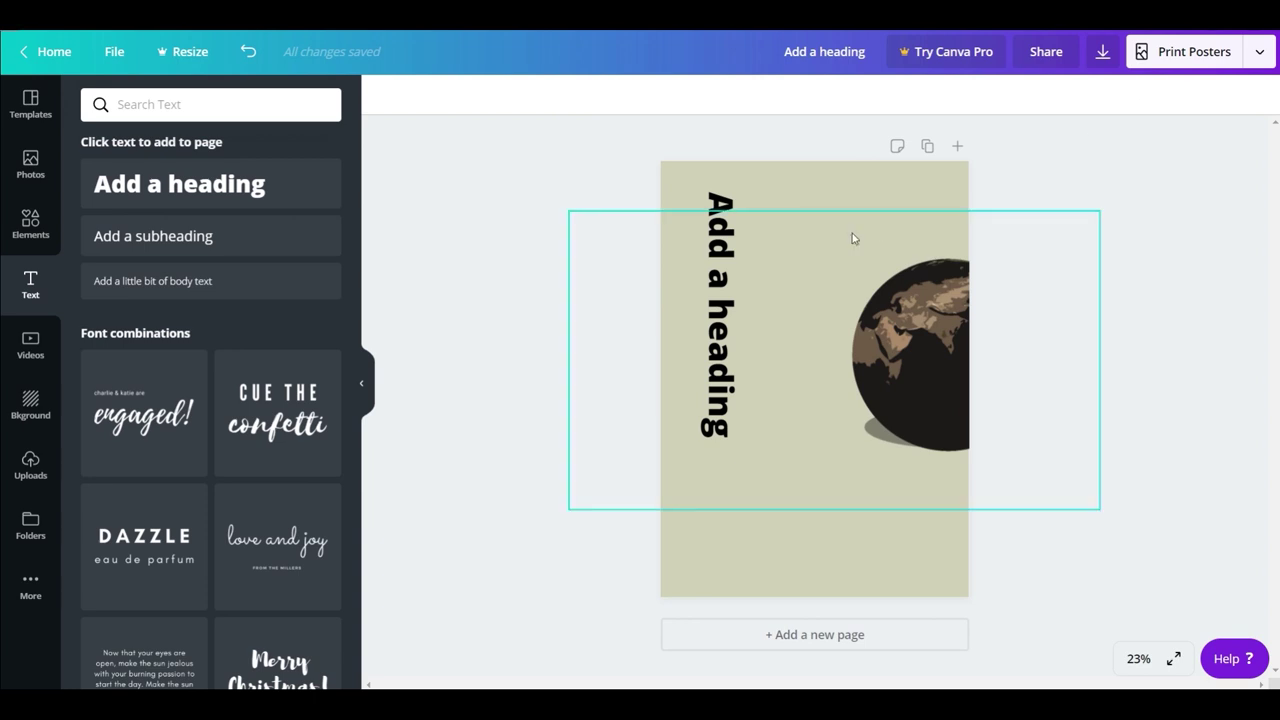
click(722, 260)
click(1124, 94)
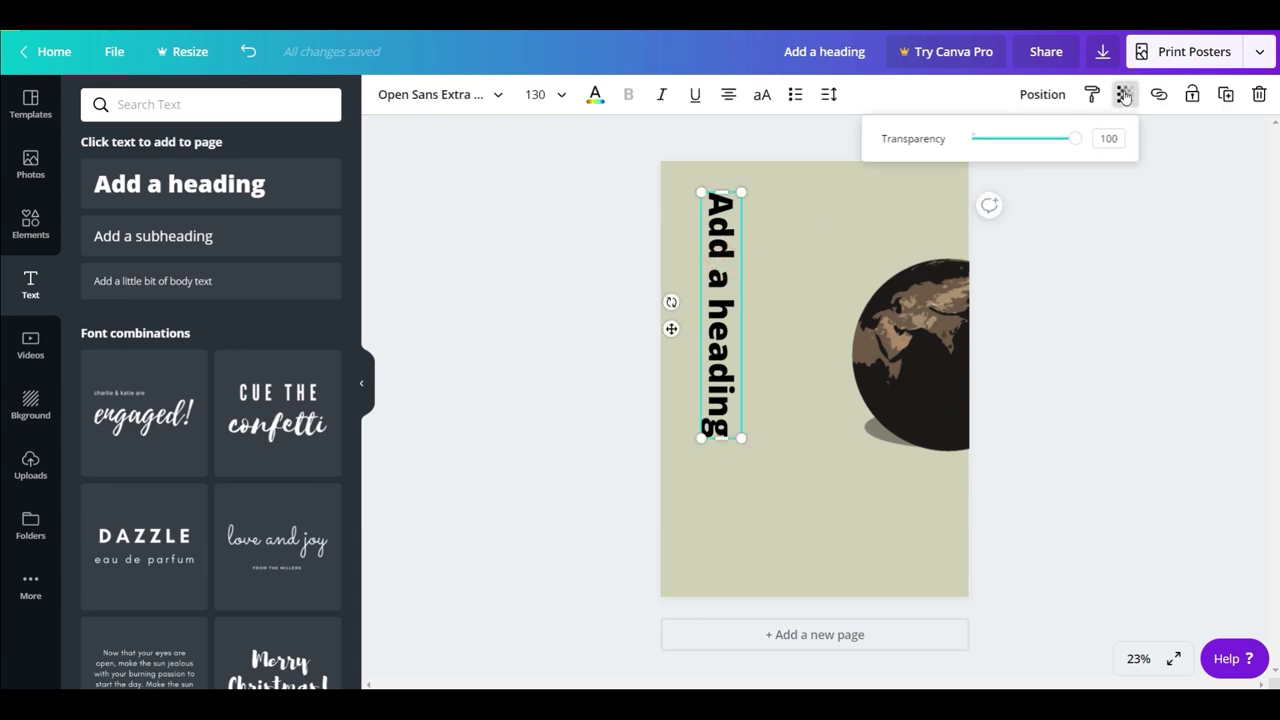
double_click(1109, 138)
text(30)
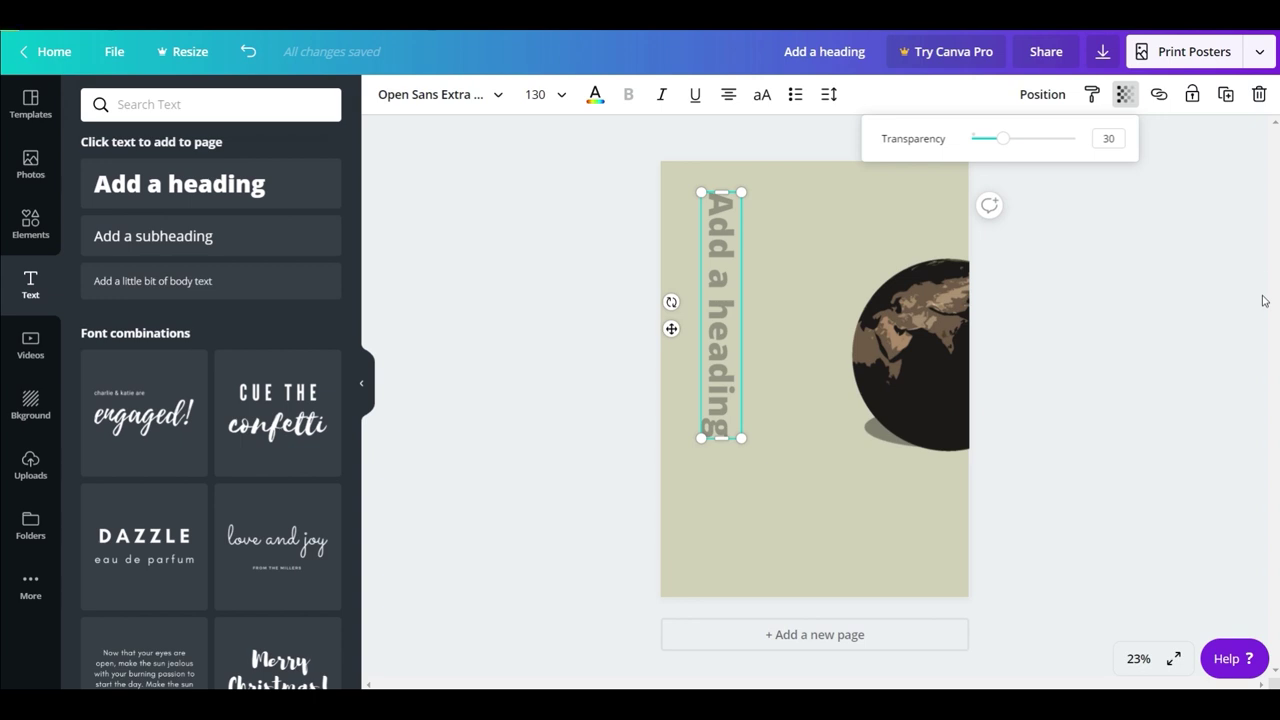
drag(1008, 140, 1072, 140)
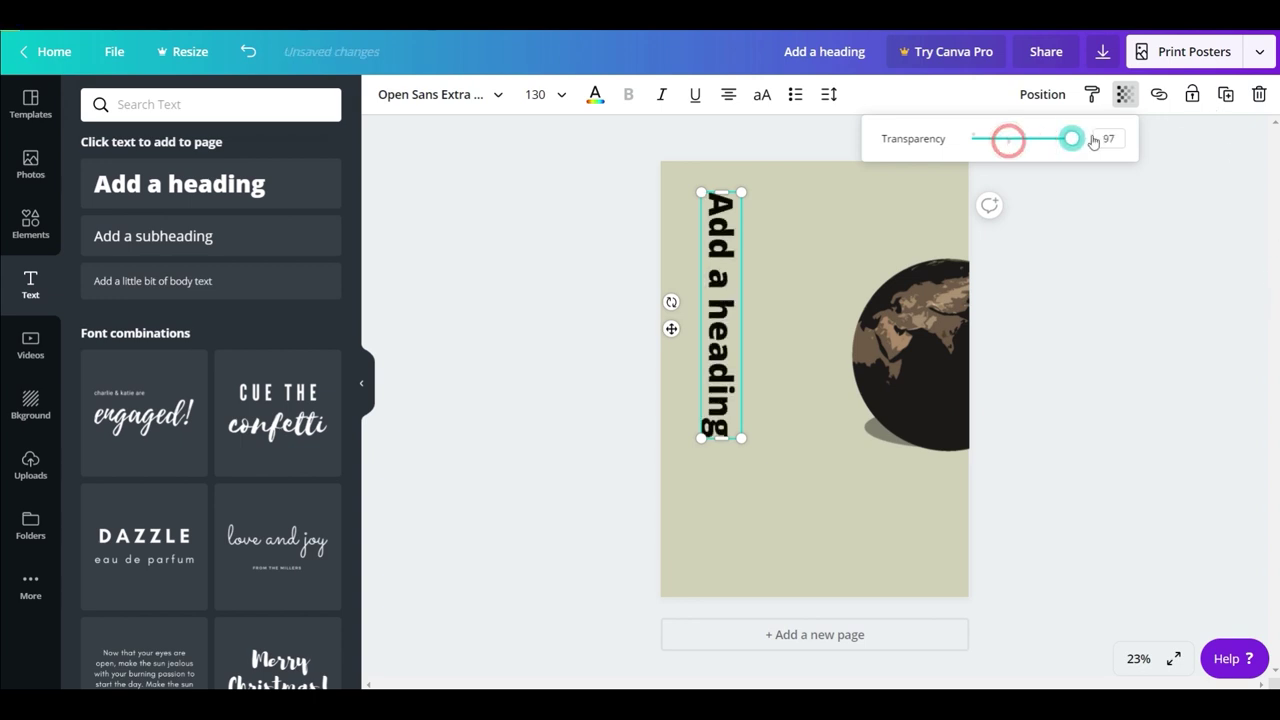
click(1140, 200)
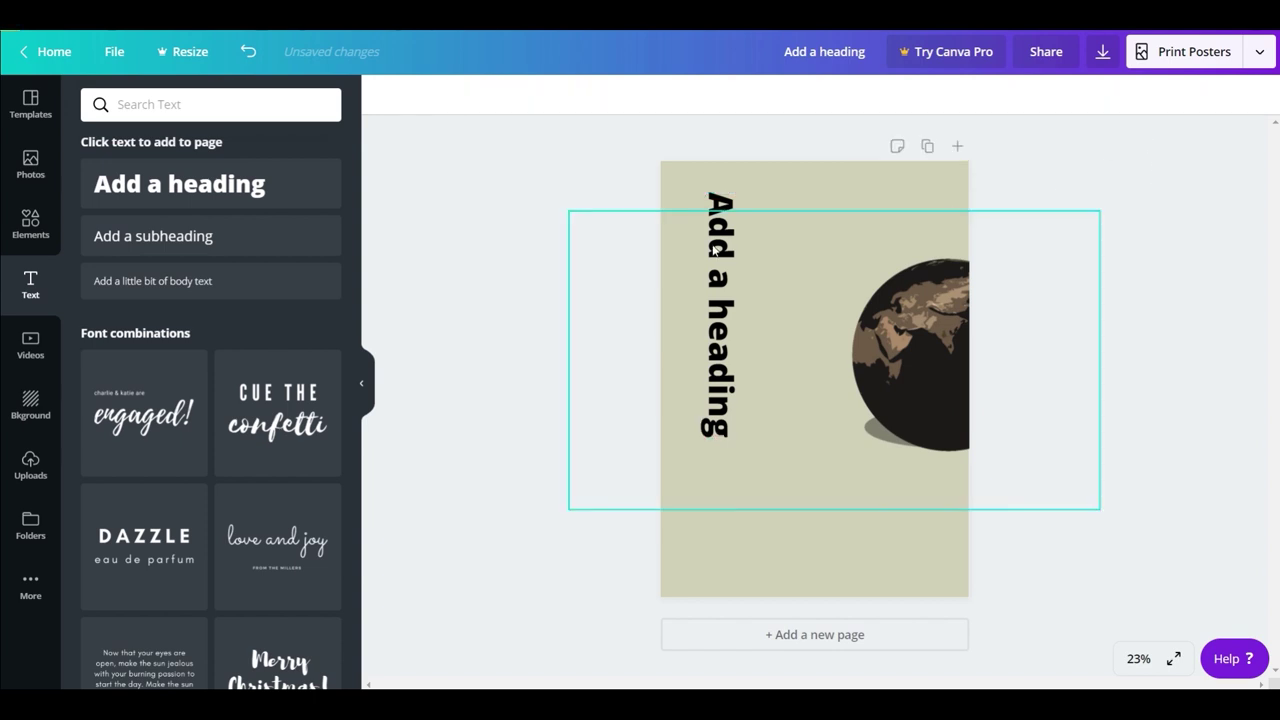
Replace the vertical heading's text with "GLOBAL"
click(710, 305)
double_click(727, 433)
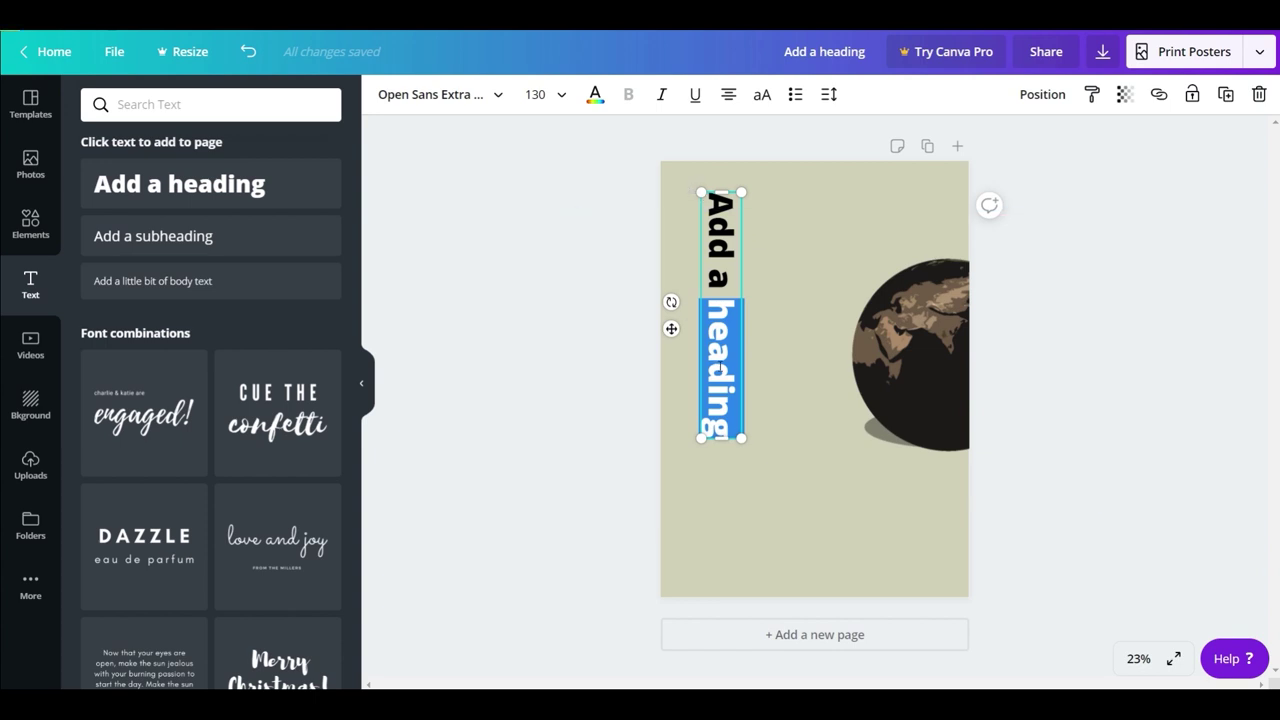
key(BackSpace)
key(BackSpace)
key(BackSpace)
key(BackSpace)
key(BackSpace)
key(BackSpace)
text(GLOBAL)
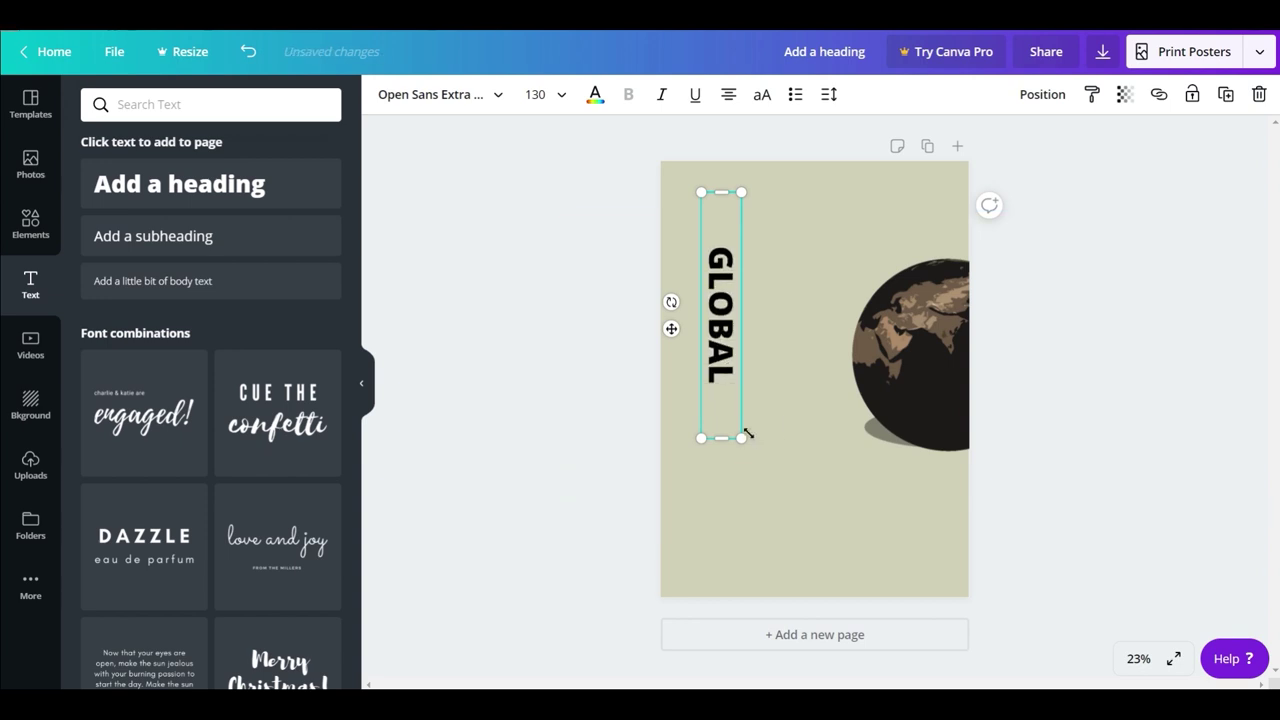
Enlarge the GLOBAL heading to font size 146 and move it slightly up the page
drag(741, 437, 770, 466)
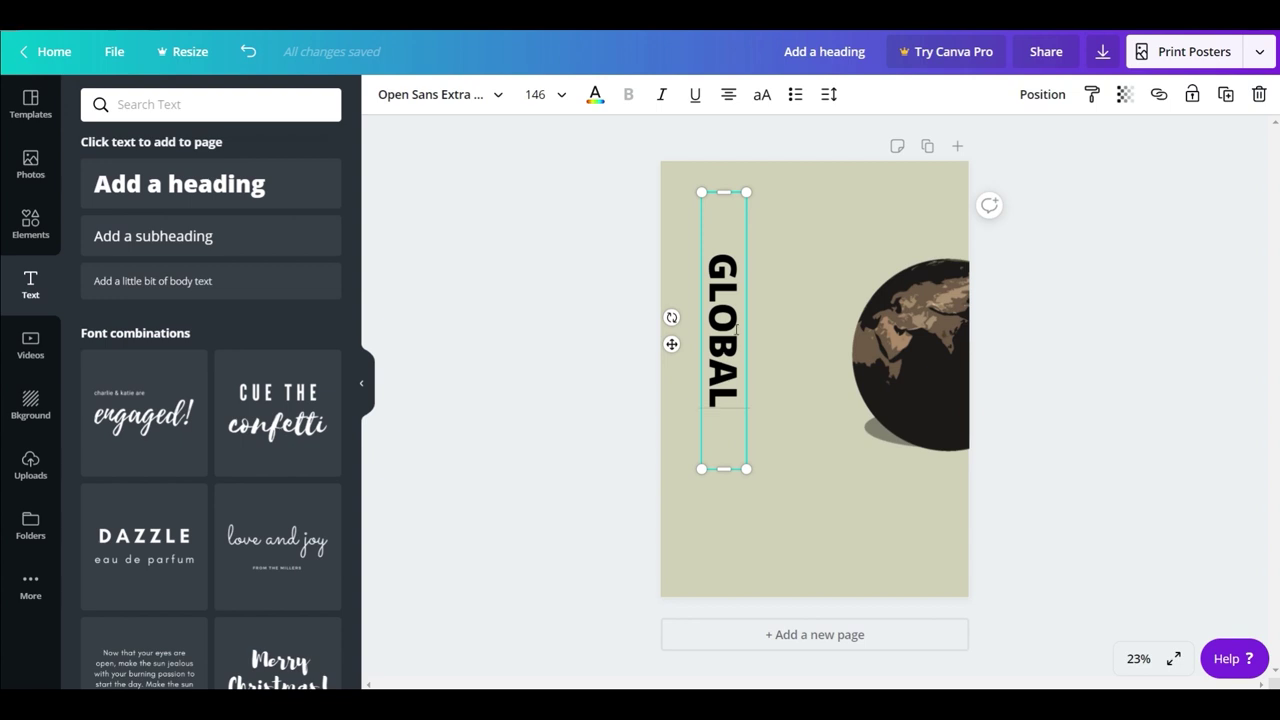
drag(671, 344, 678, 299)
click(586, 277)
Add a second heading reading "WARMING", rotated to read downwards and placed beside GLOBAL along the page's left edge
click(157, 192)
drag(828, 429, 624, 347)
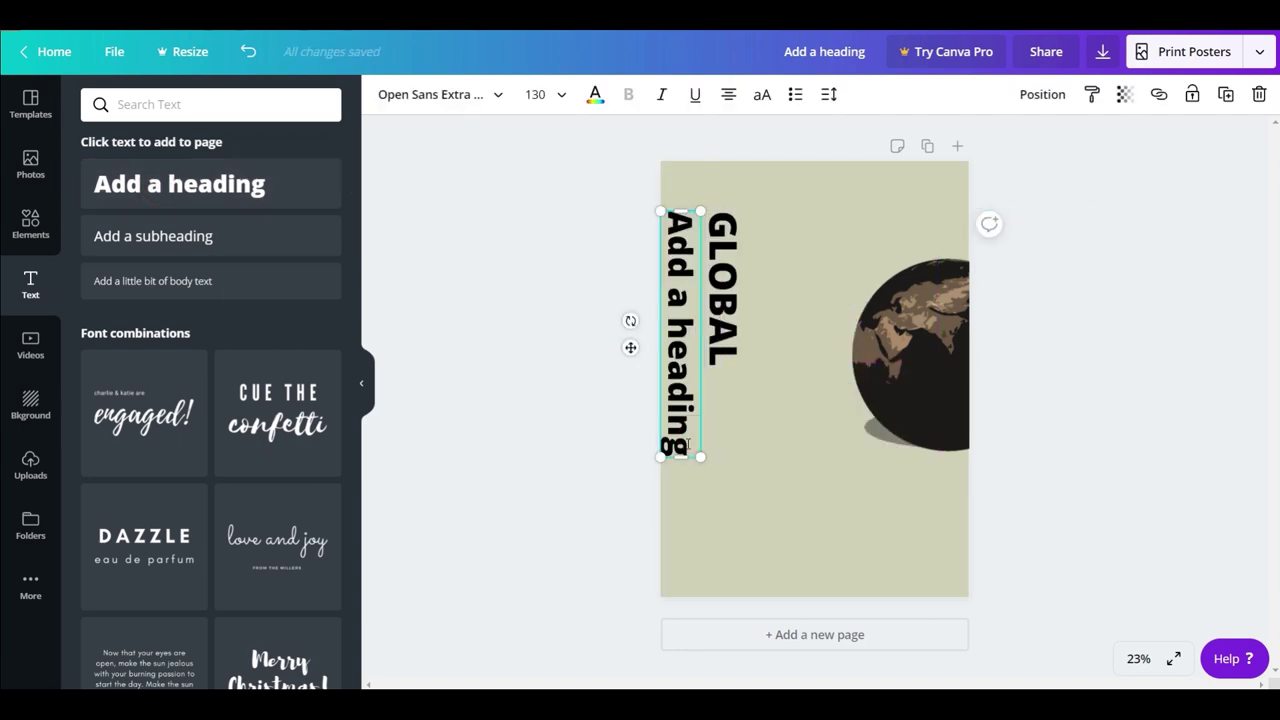
key(BackSpace)
key(BackSpace)
key(BackSpace)
key(BackSpace)
key(BackSpace)
key(BackSpace)
key(BackSpace)
key(BackSpace)
key(BackSpace)
key(BackSpace)
key(BackSpace)
key(BackSpace)
key(BackSpace)
text(WARMING)
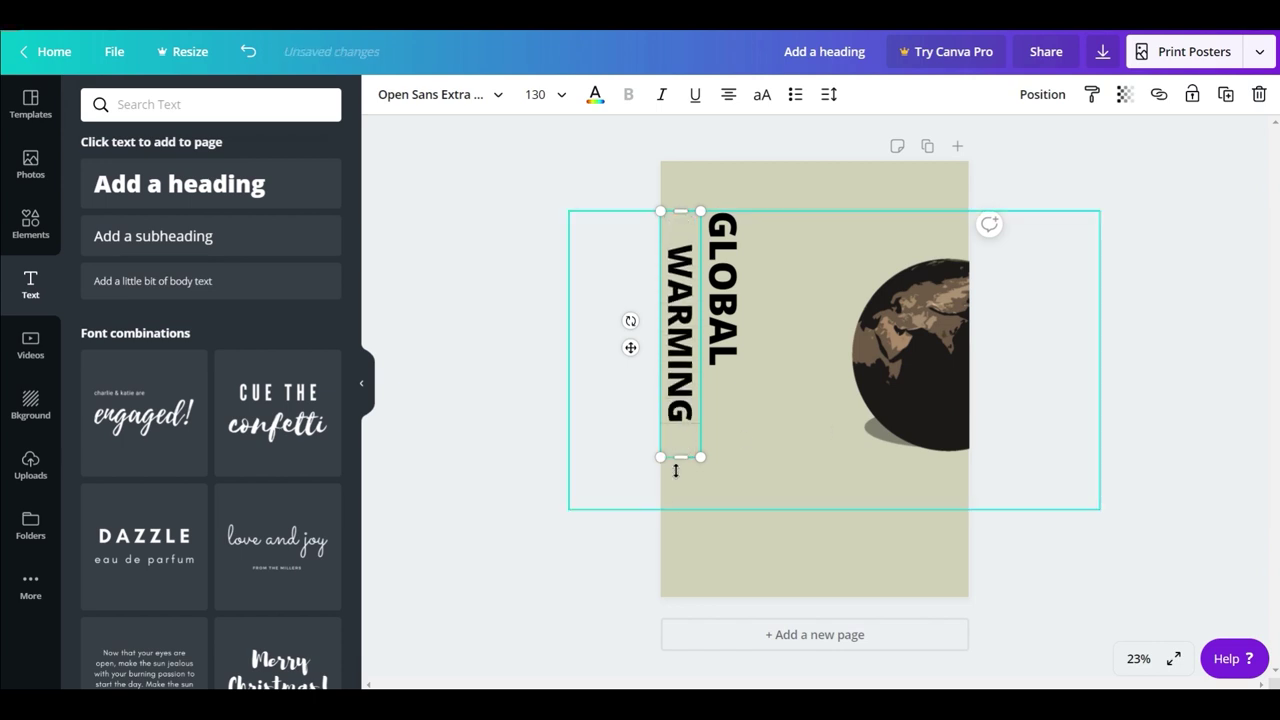
Move the vertical WARMING and GLOBAL headings up towards the page's top edge
drag(701, 382, 703, 330)
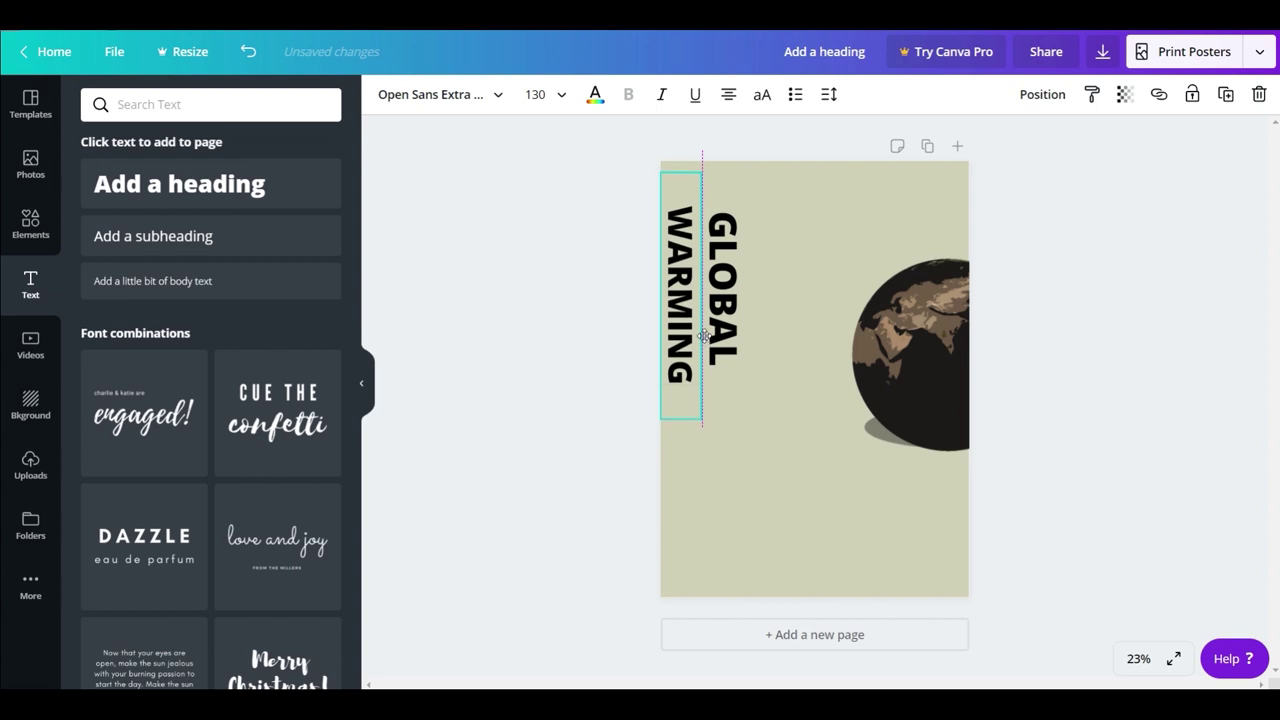
drag(748, 282, 756, 266)
click(700, 385)
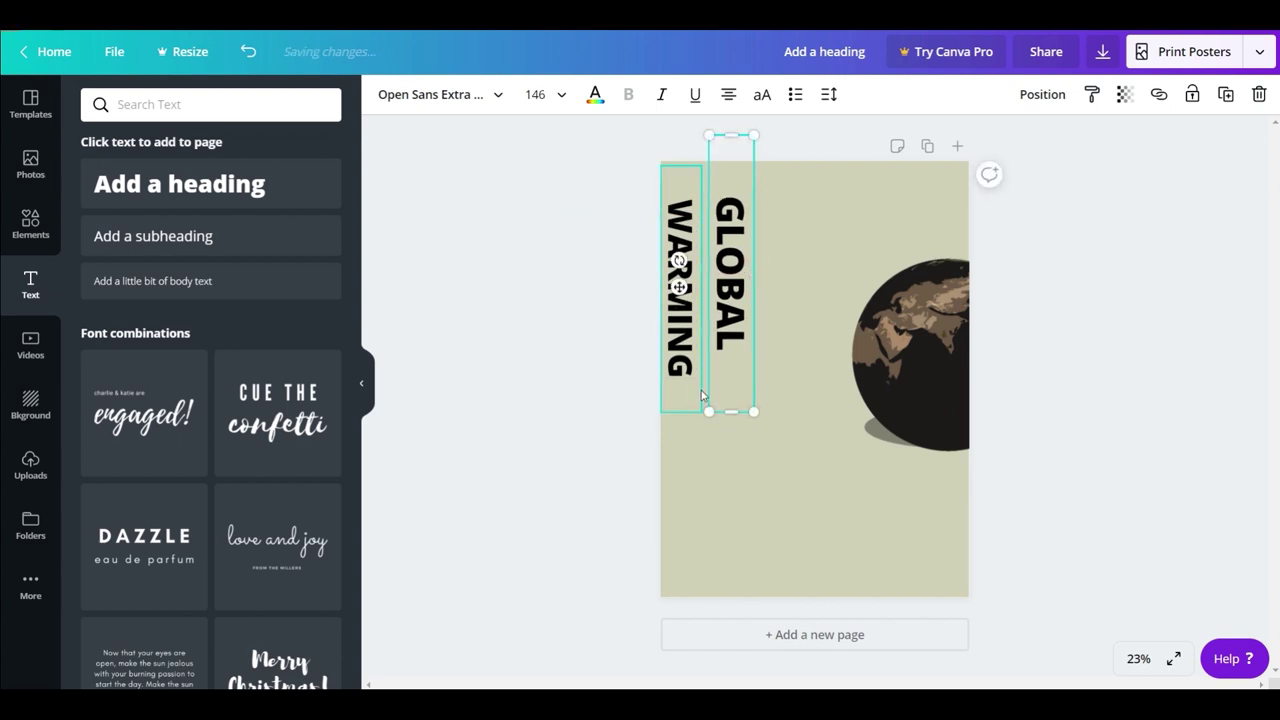
Enlarge the WARMING heading to font size 140 and line it up closely beside GLOBAL
drag(681, 410, 702, 470)
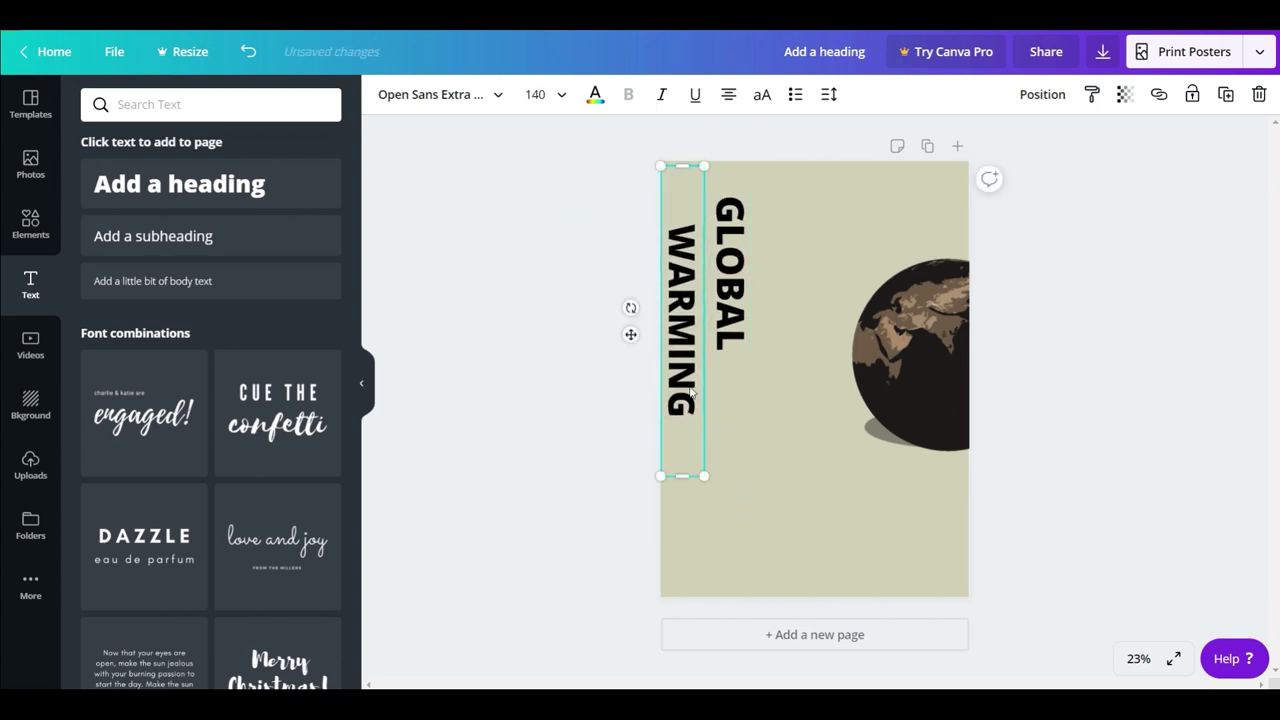
click(706, 375)
drag(706, 375, 706, 348)
click(730, 295)
drag(679, 288, 675, 290)
click(608, 243)
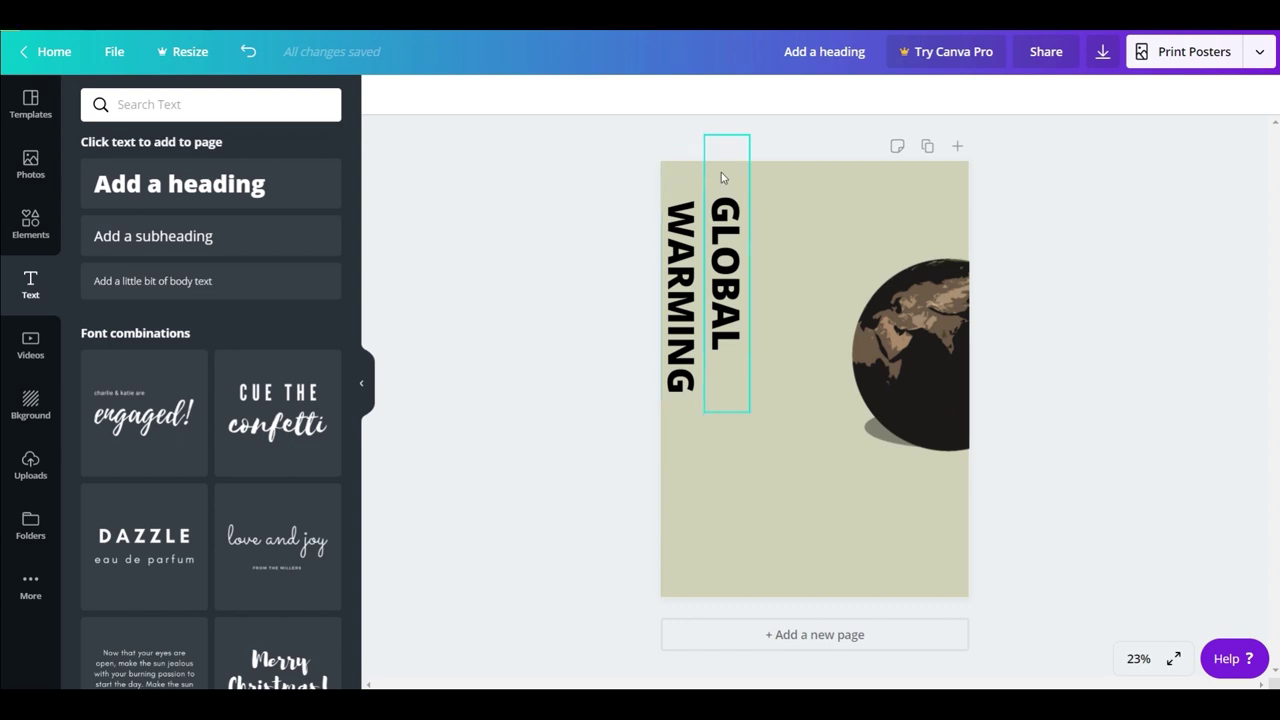
Set the GLOBAL heading's text color to the custom dark purple #2b265c
click(718, 241)
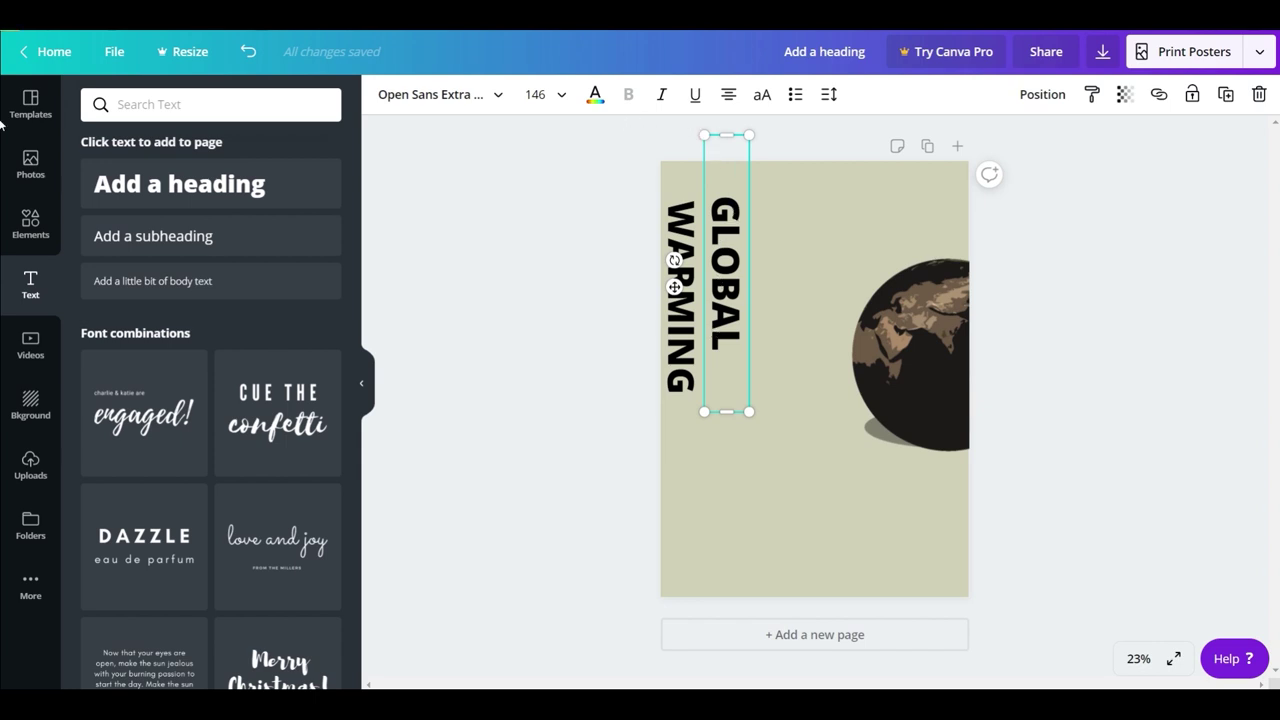
click(601, 93)
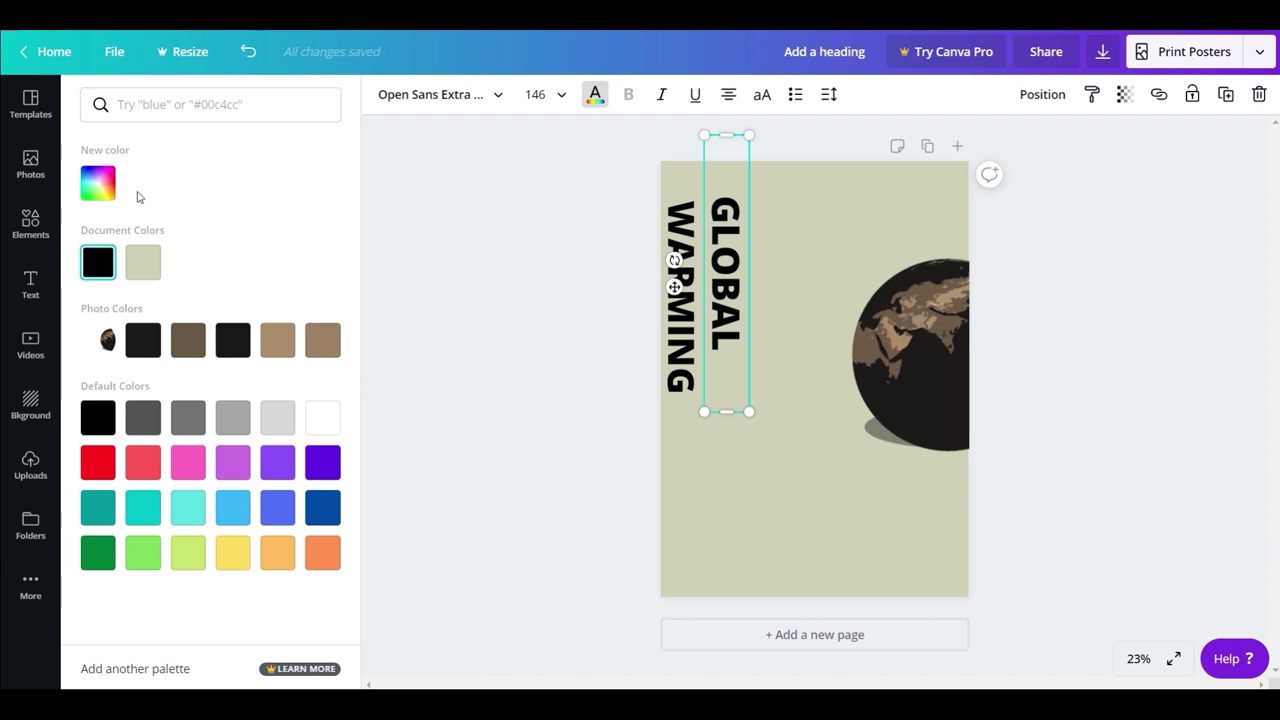
click(98, 183)
text(#)
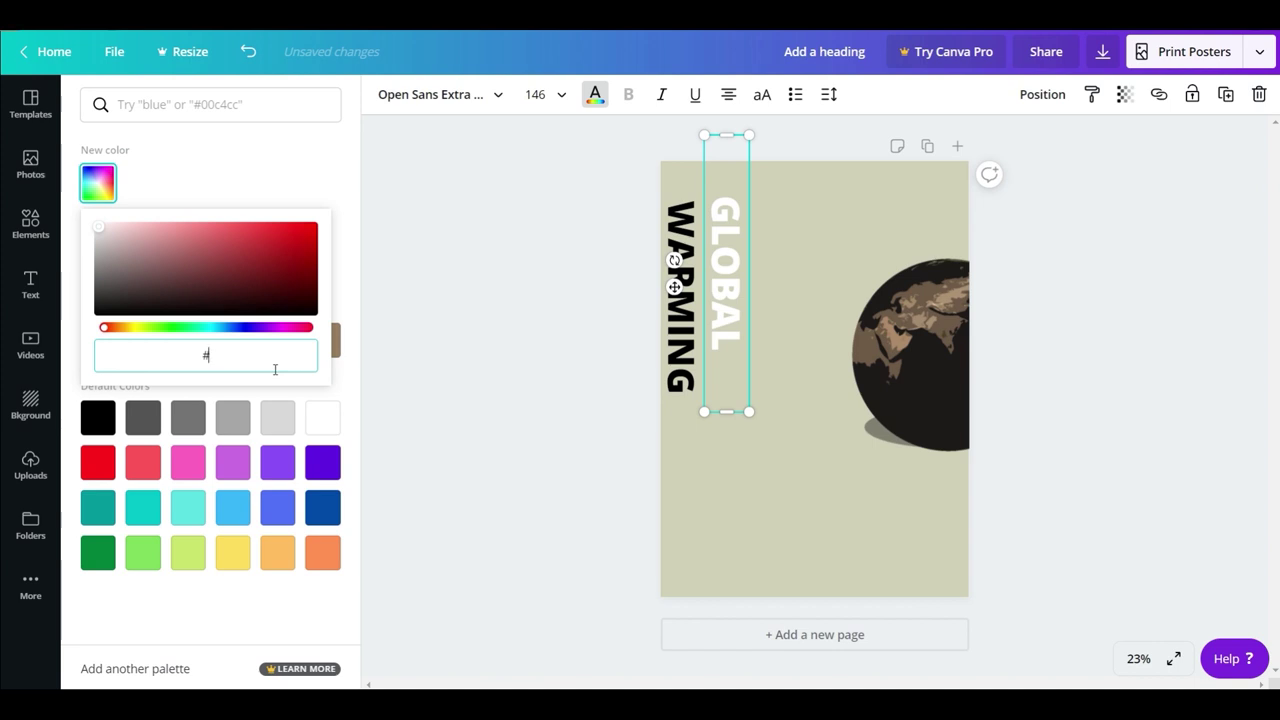
text(2b2)
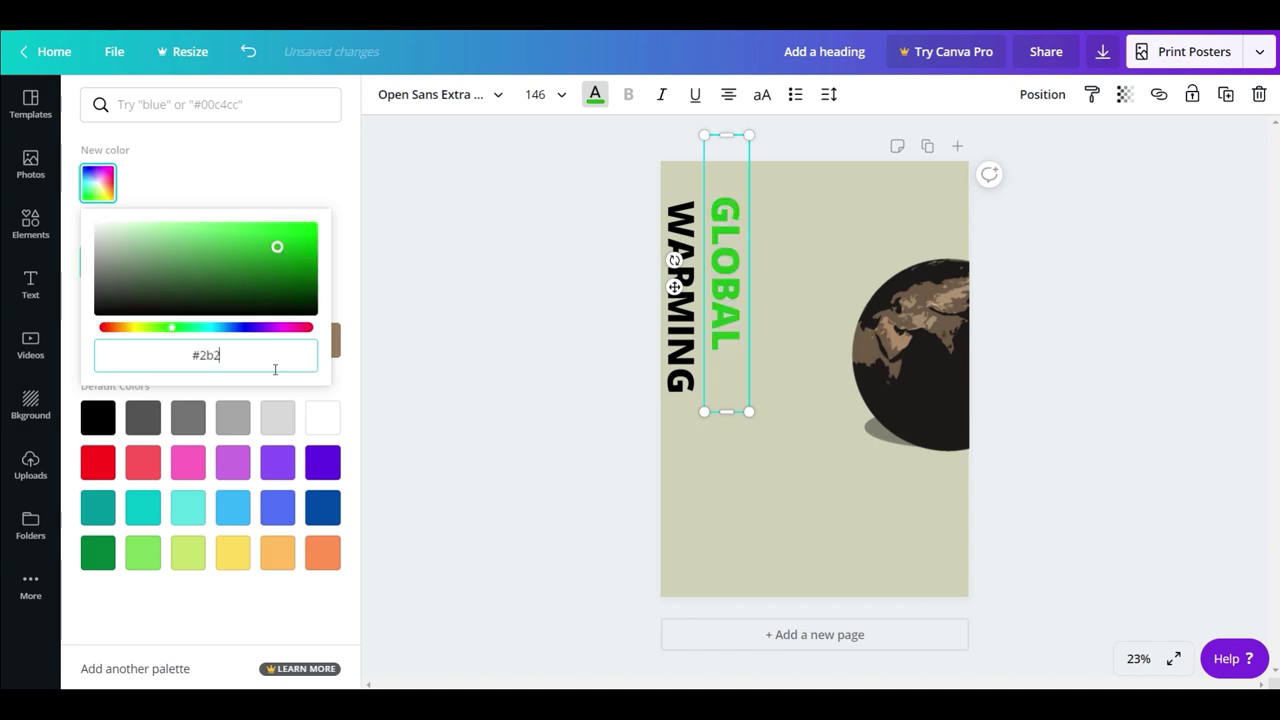
text(65c)
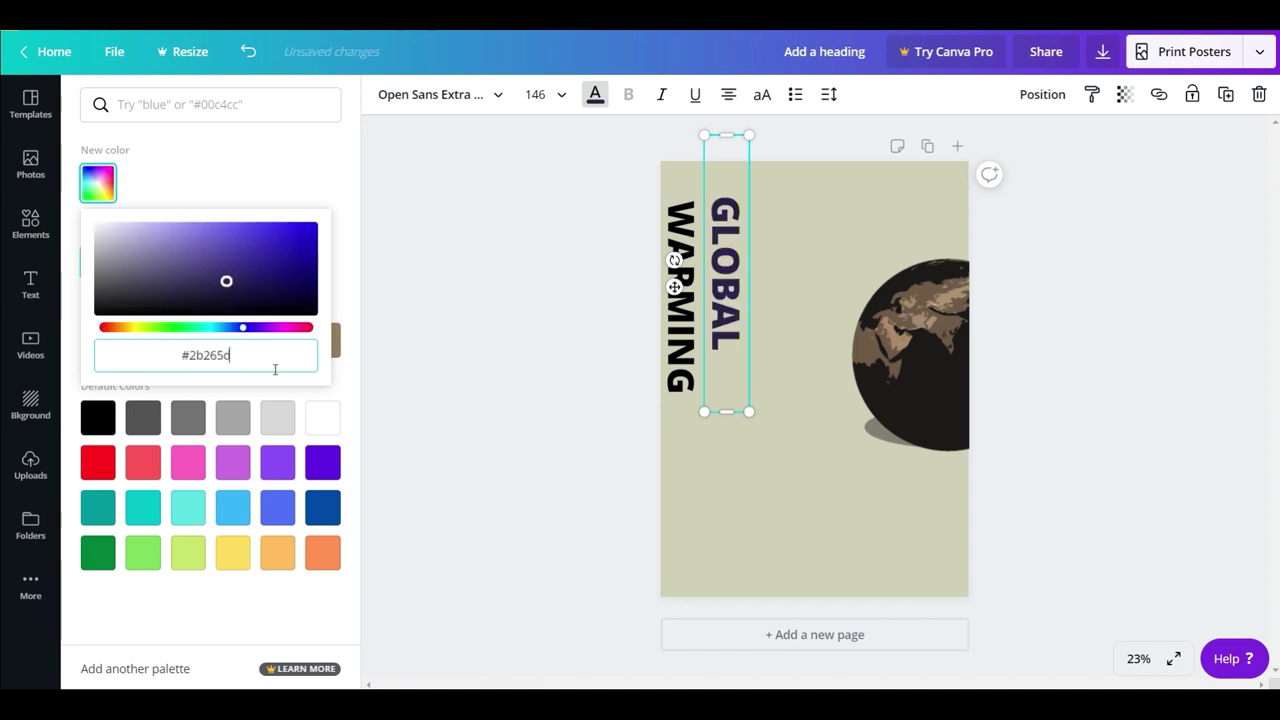
click(325, 176)
Apply the same dark purple document color to the WARMING heading
click(680, 300)
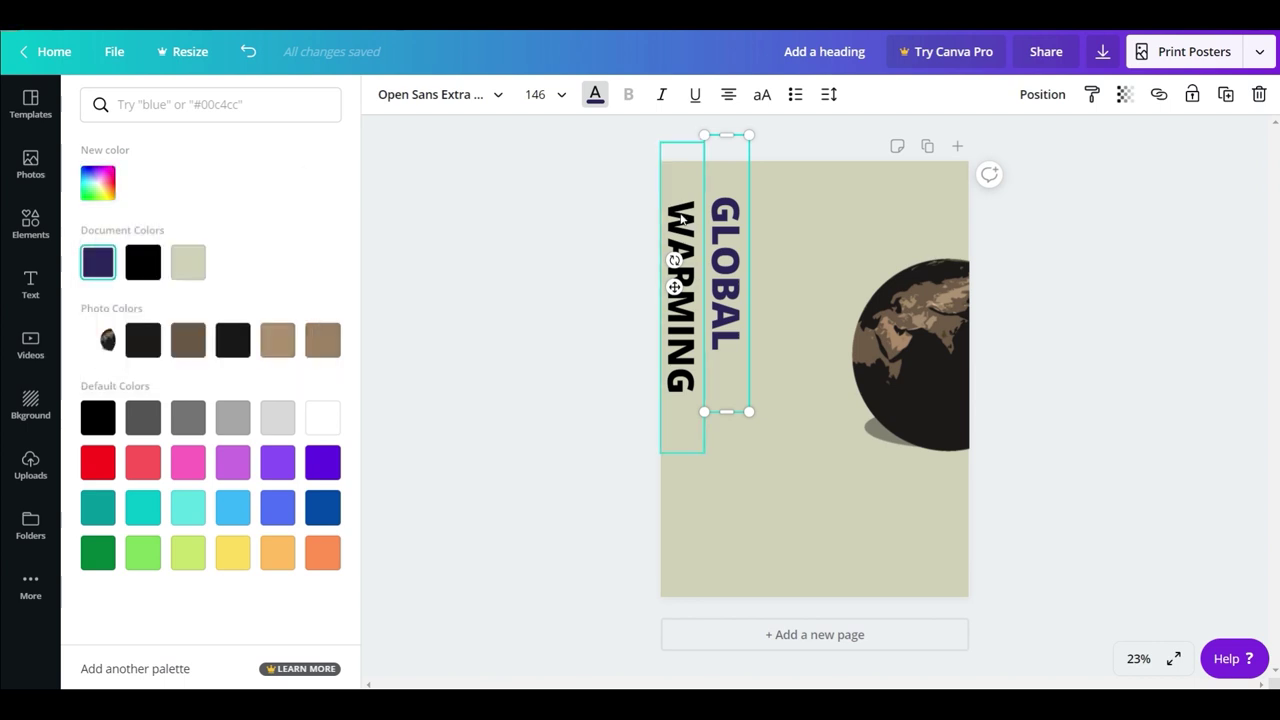
click(98, 262)
click(712, 248)
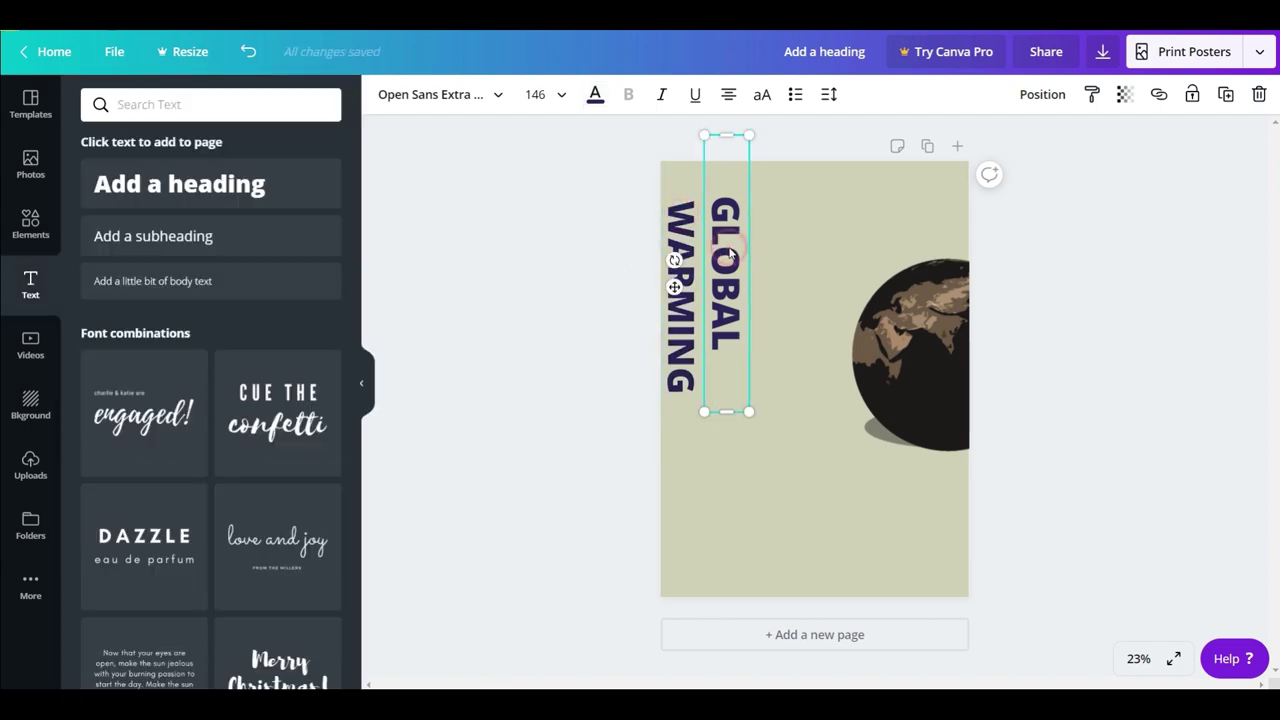
click(604, 222)
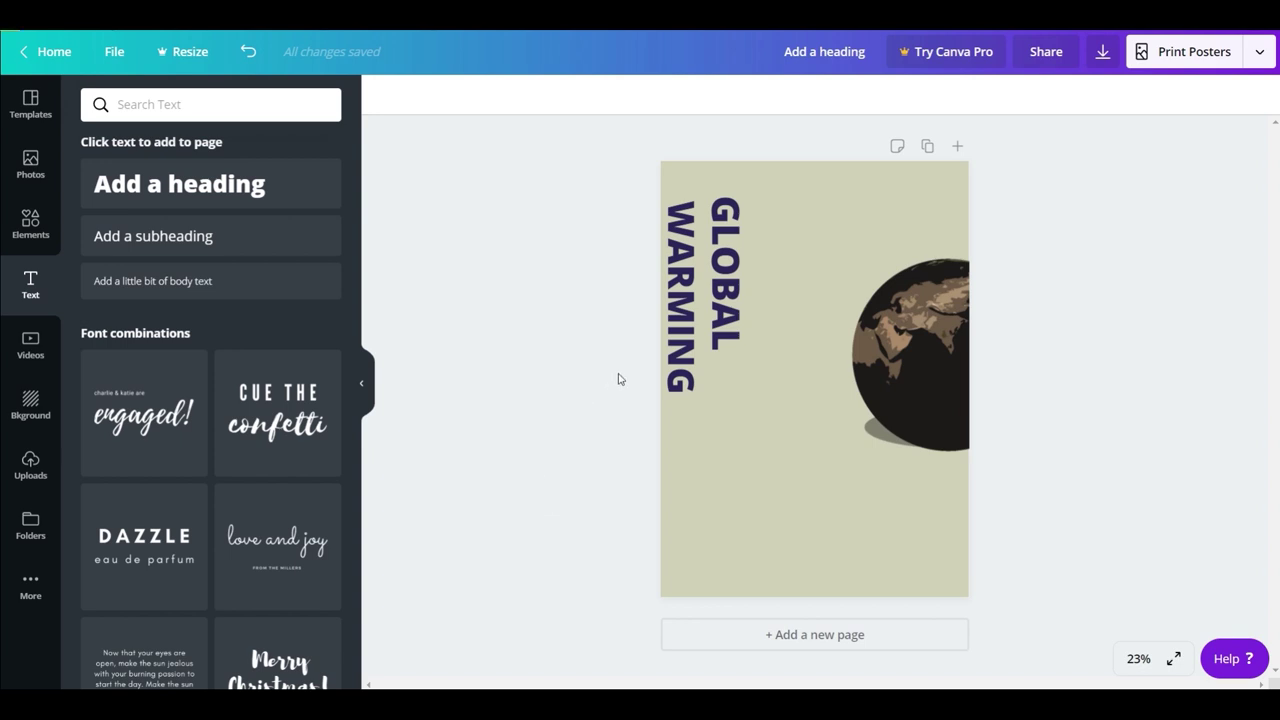
Duplicate the GLOBAL heading on top of itself and send the copy one layer backward
click(737, 277)
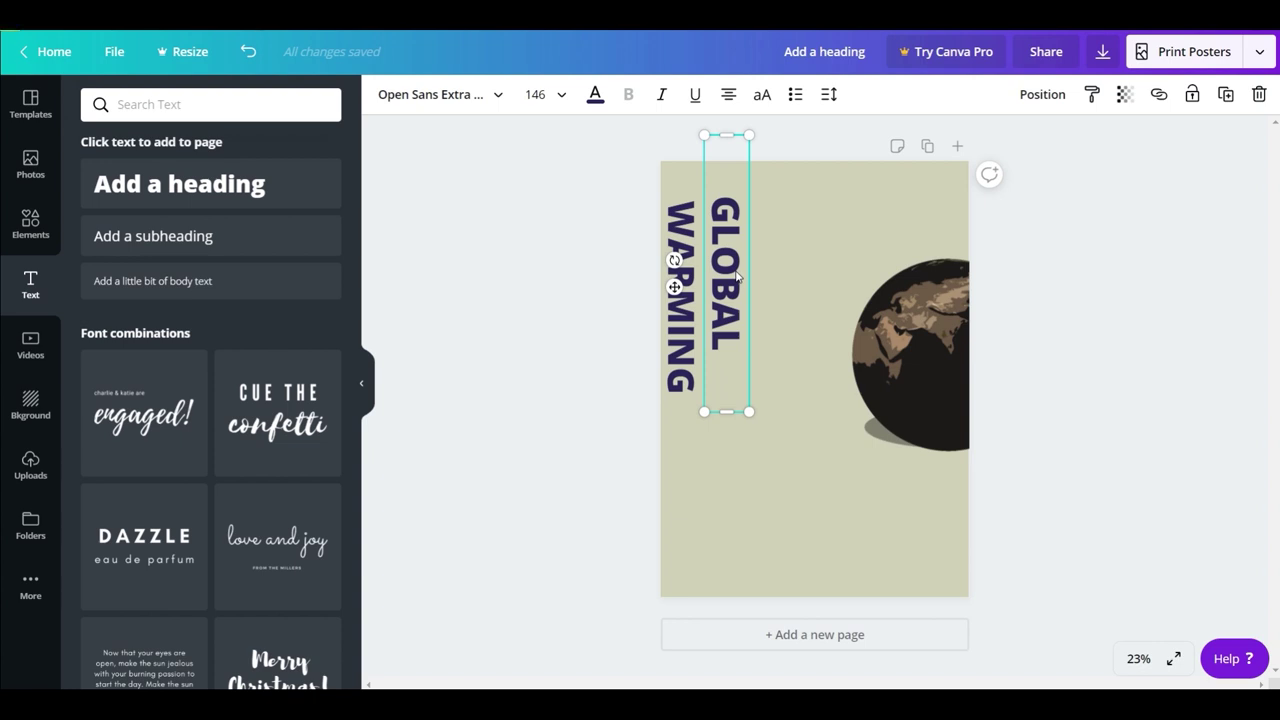
drag(736, 276, 737, 277)
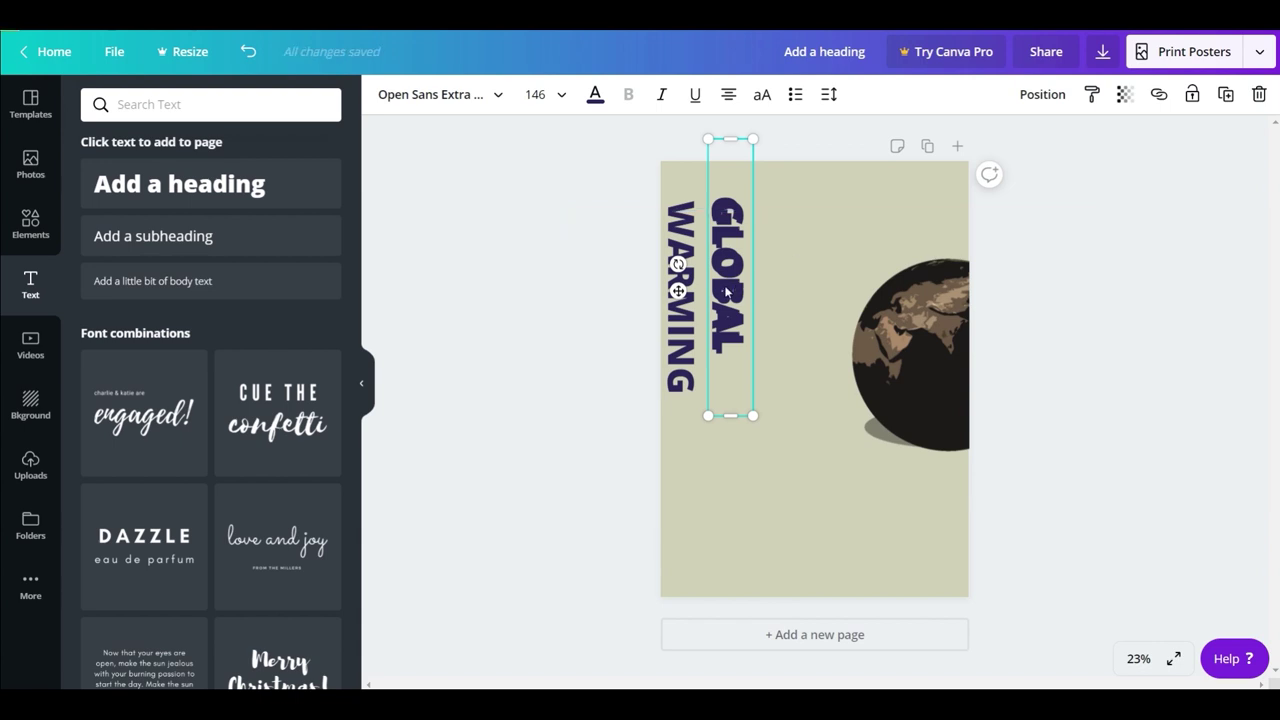
click(1040, 96)
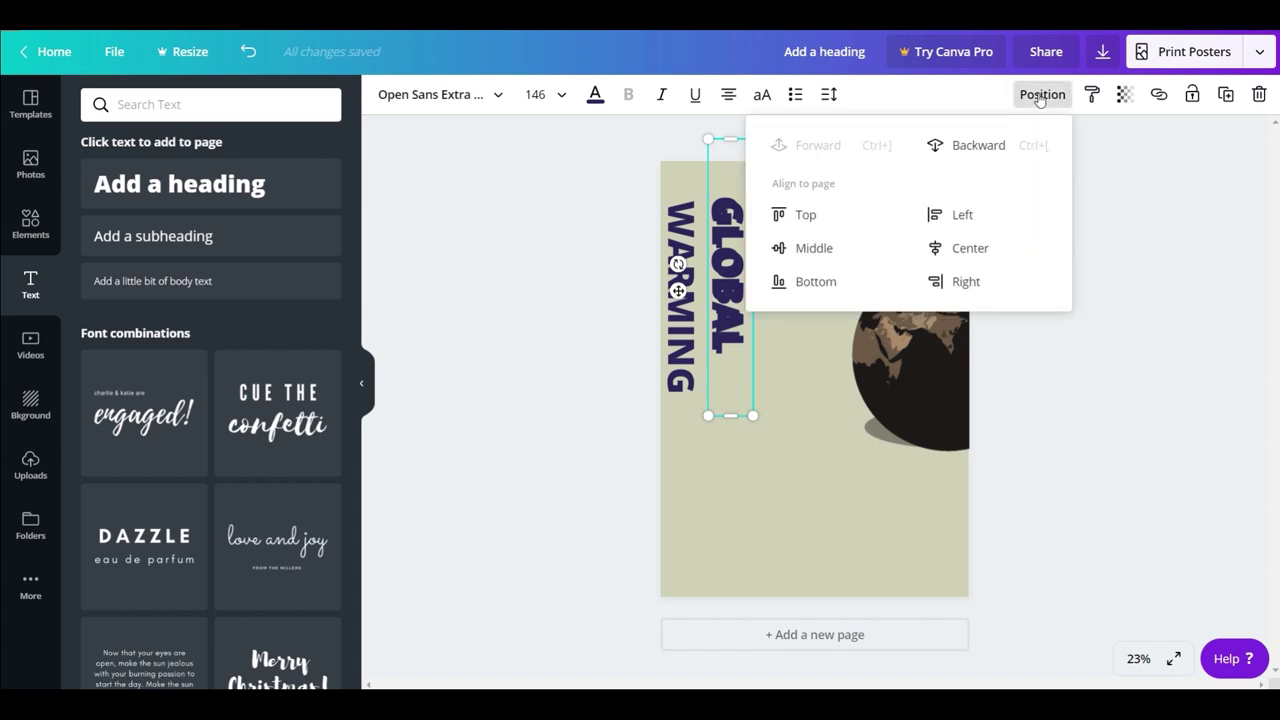
click(960, 150)
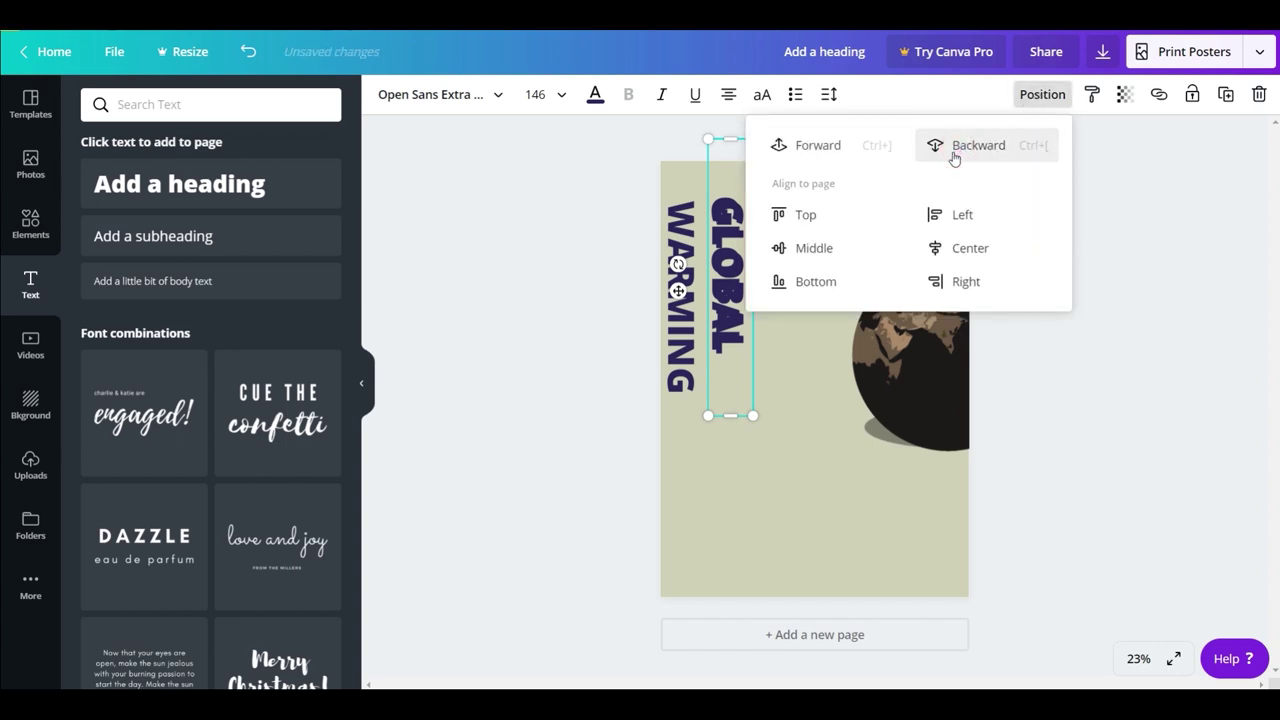
click(951, 117)
click(1145, 191)
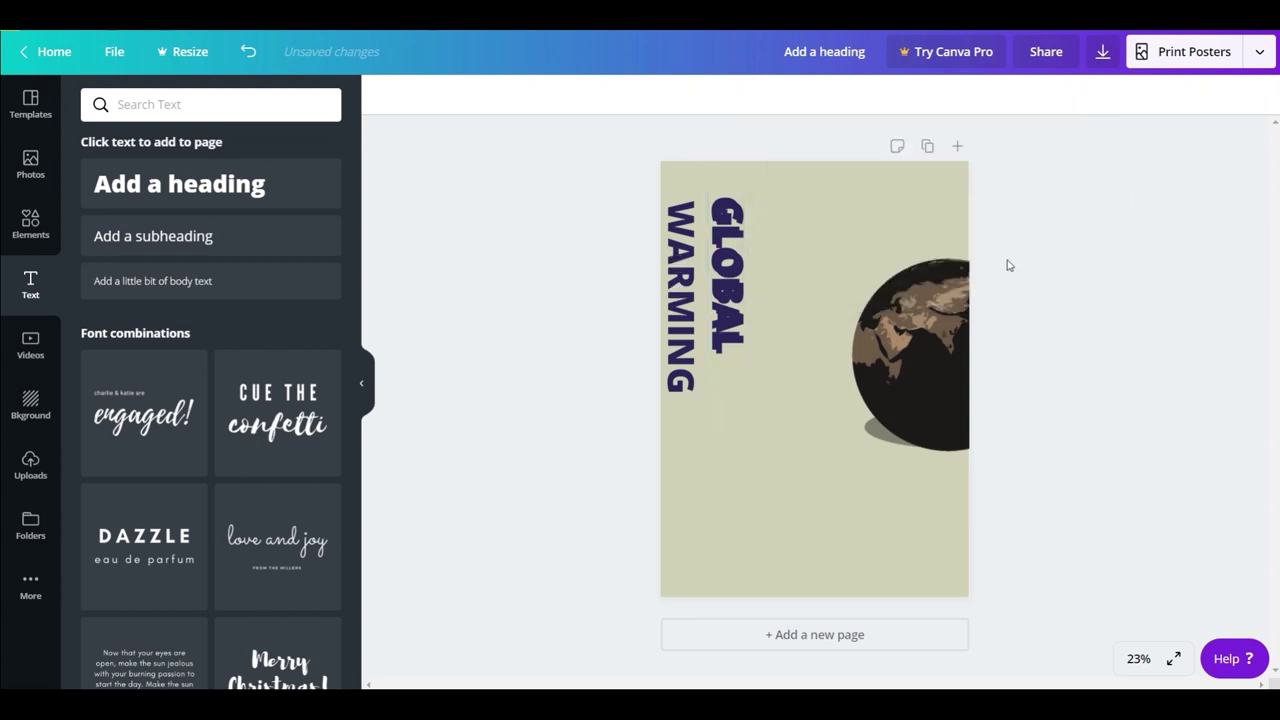
Offset the front GLOBAL heading slightly left of its duplicate and recolor it with the first near-black color from the globe photo
click(711, 280)
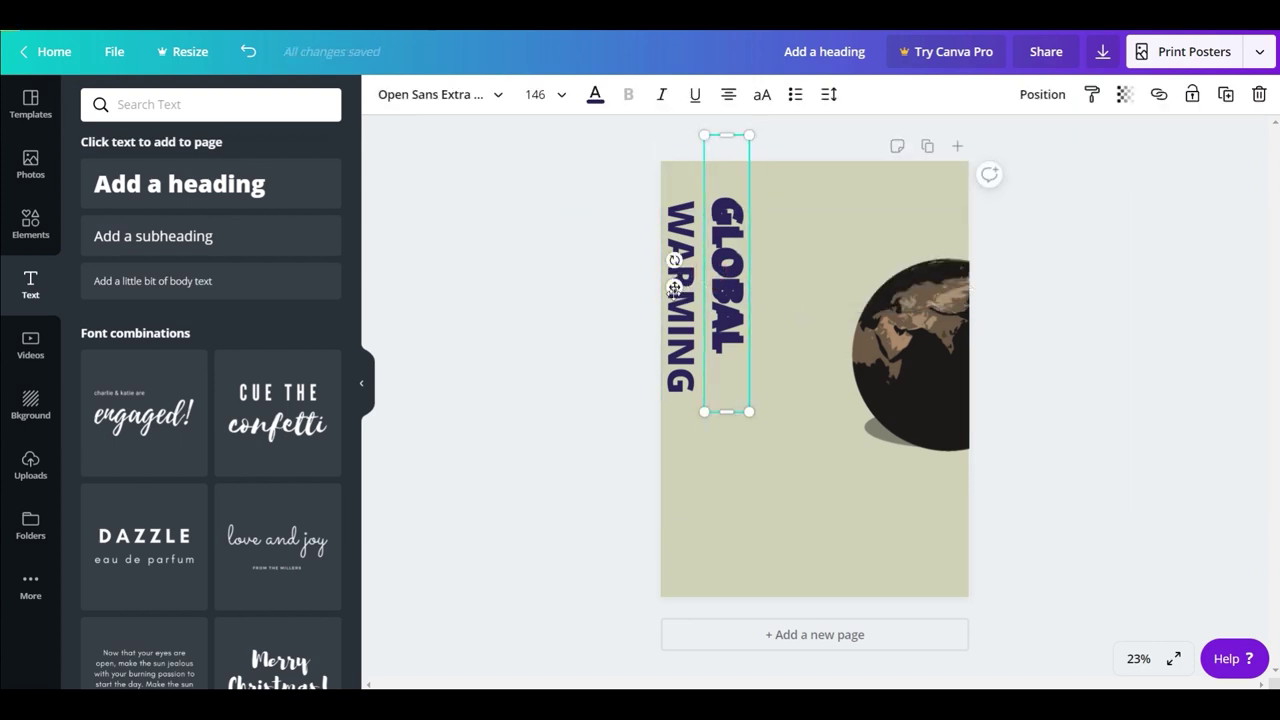
click(674, 287)
drag(674, 287, 664, 285)
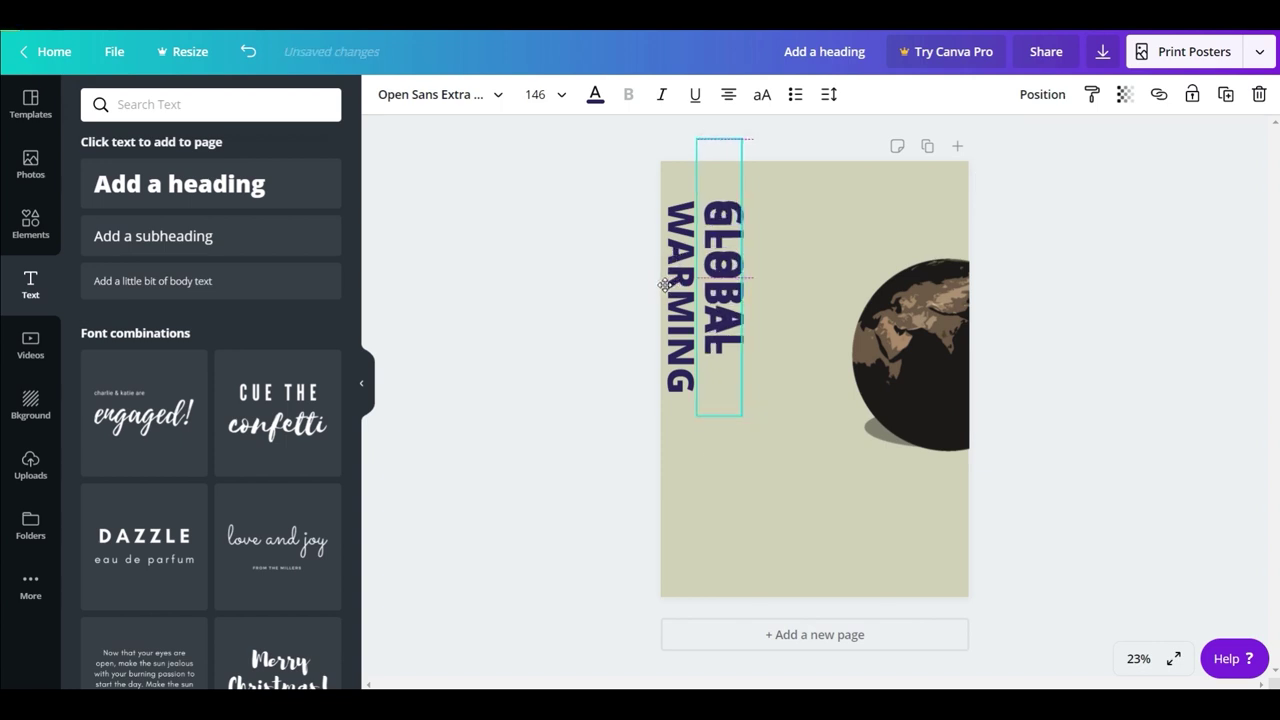
click(595, 94)
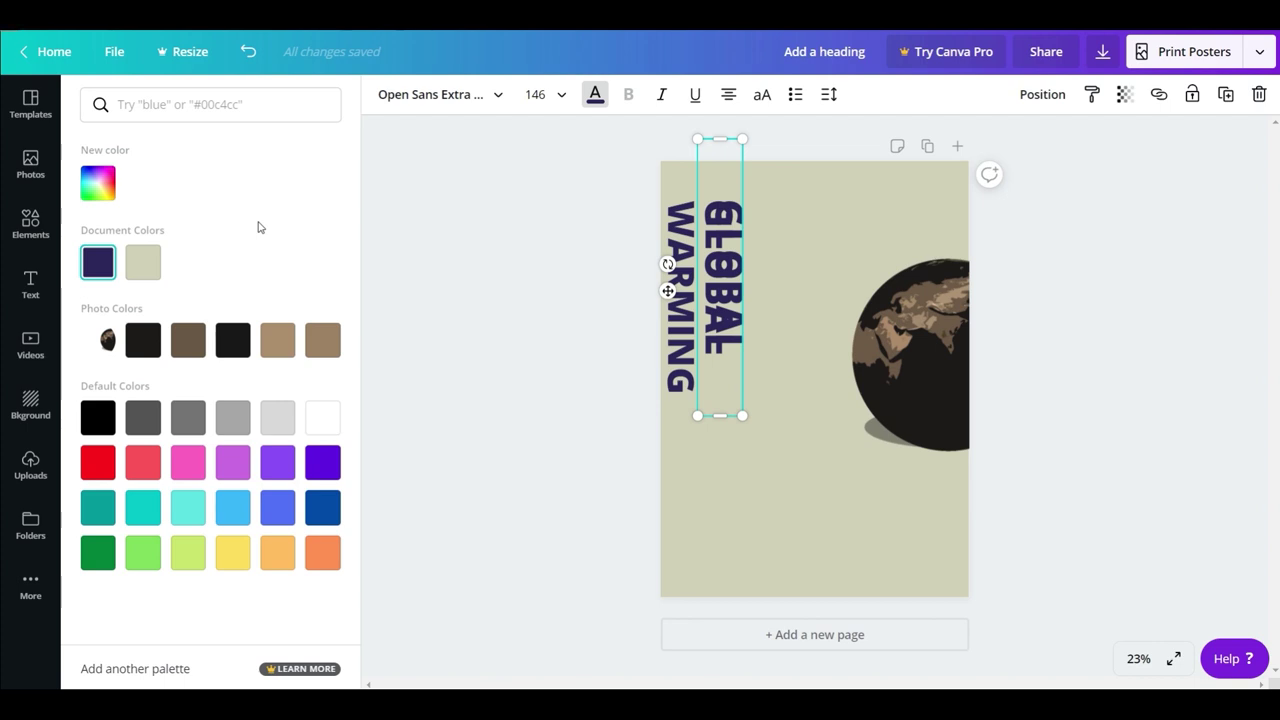
click(131, 346)
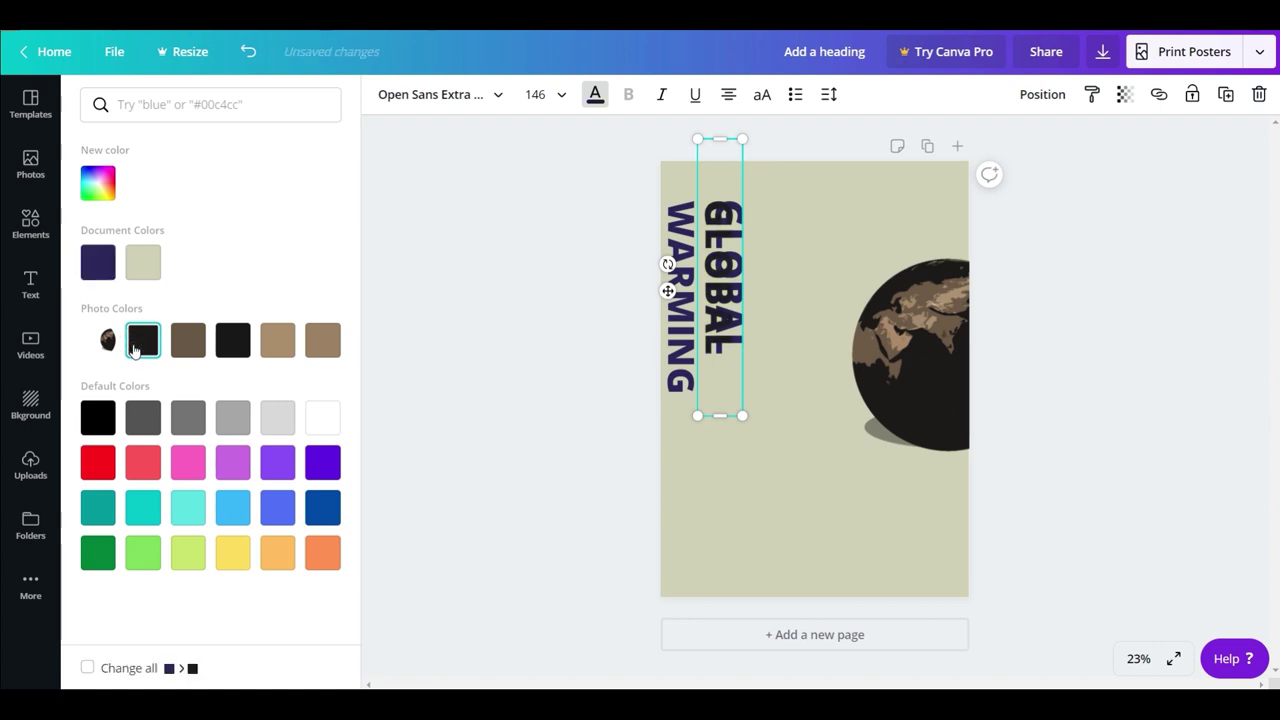
click(451, 256)
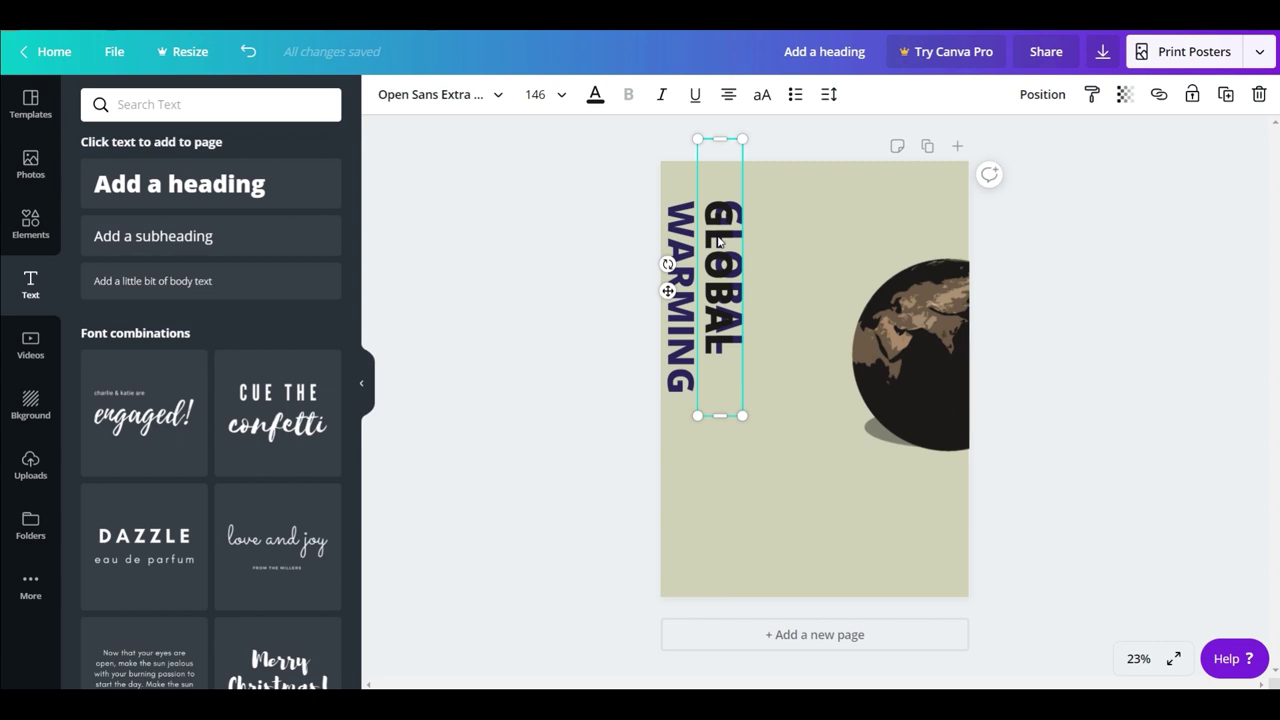
Set the near-black GLOBAL heading's transparency to 30 so it serves as a shadow
click(1127, 103)
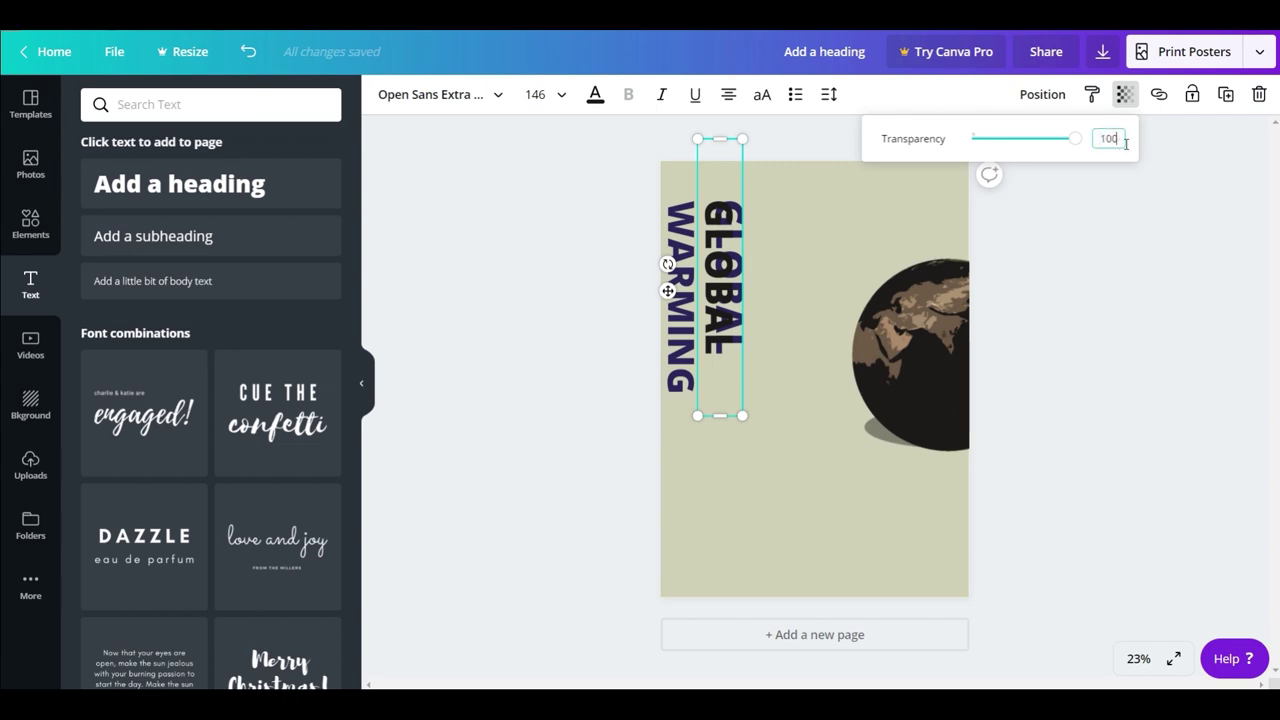
key(BackSpace)
key(BackSpace)
key(BackSpace)
text(30)
key(Return)
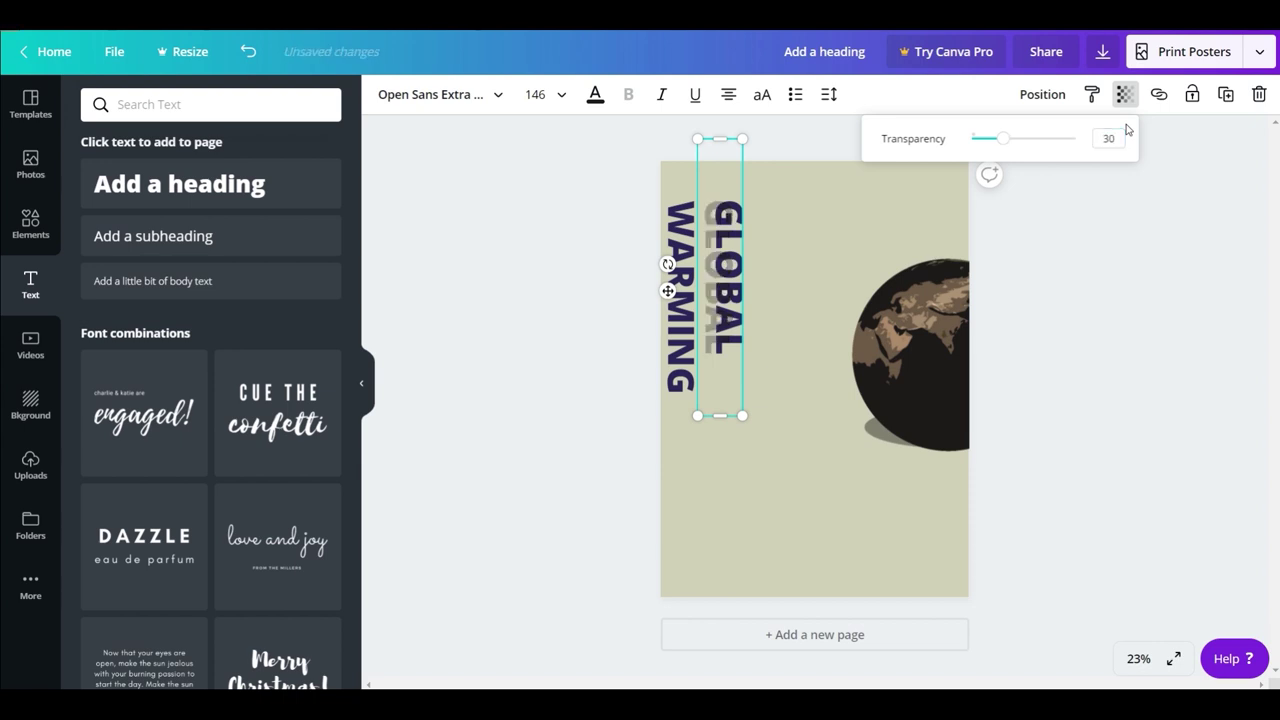
click(1214, 406)
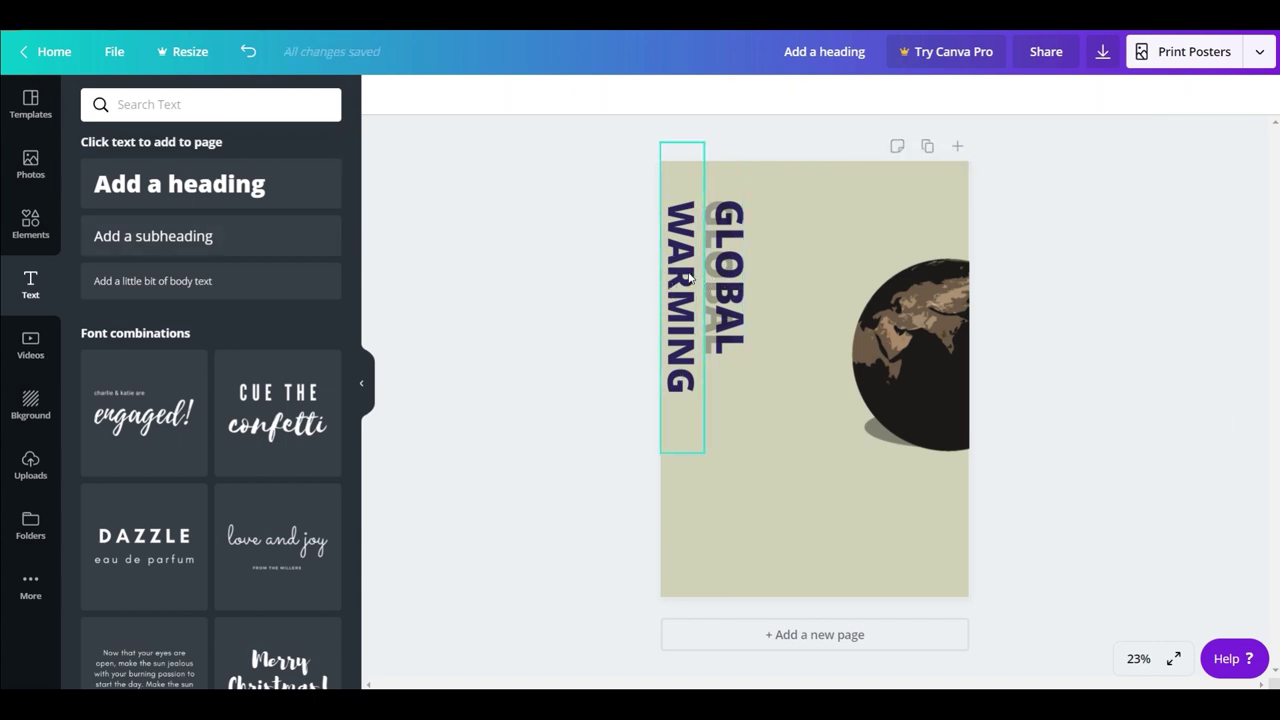
Duplicate the WARMING heading and send the copy one layer backward
click(688, 279)
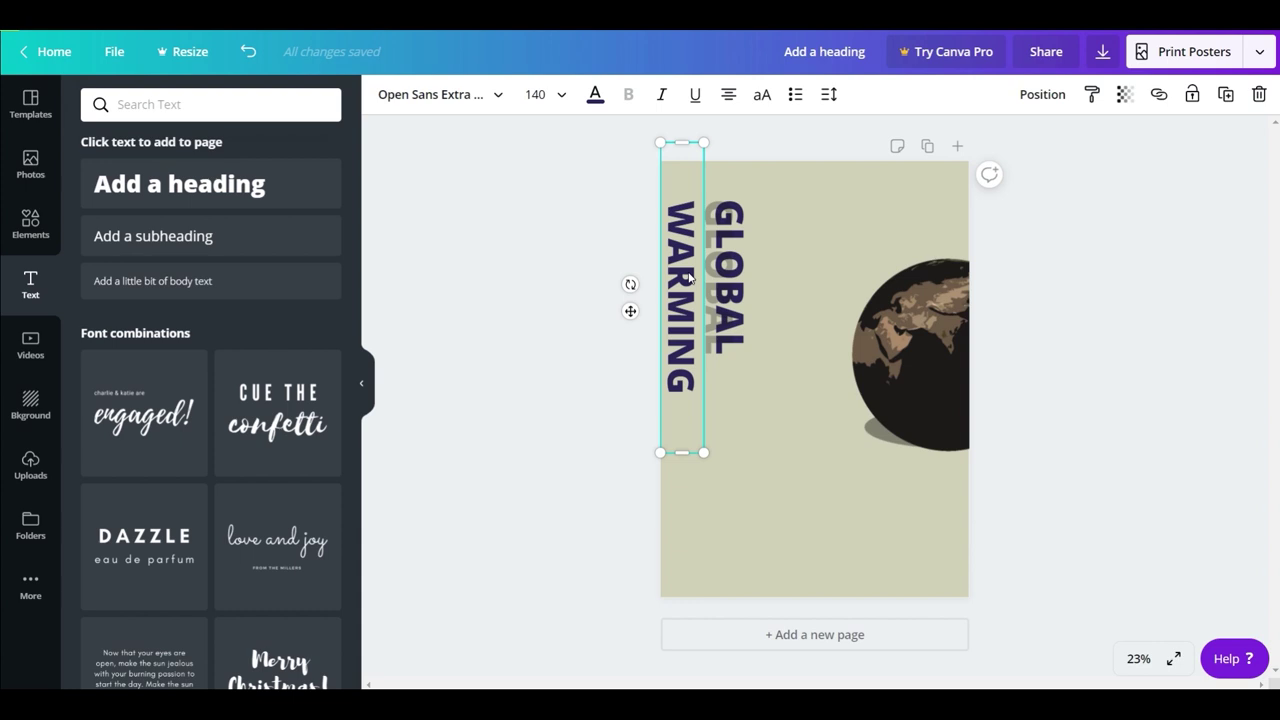
click(595, 94)
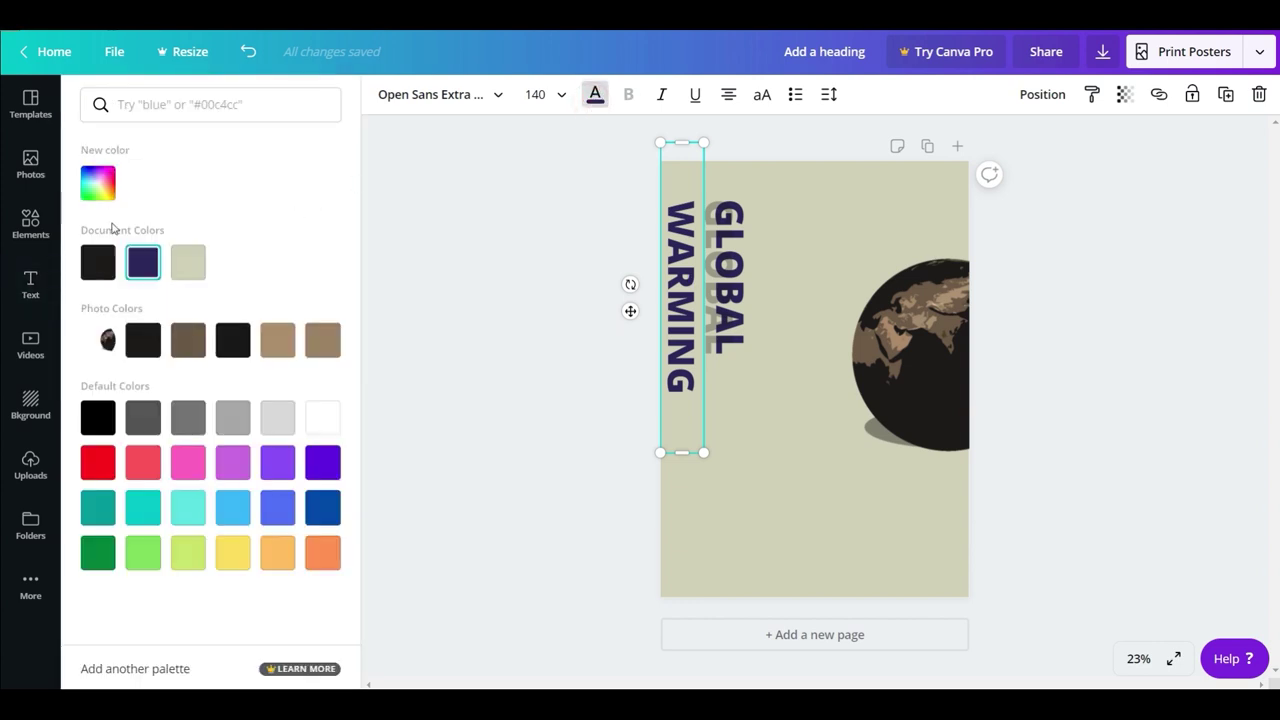
key(Escape)
key(ctrl+d)
key(Escape)
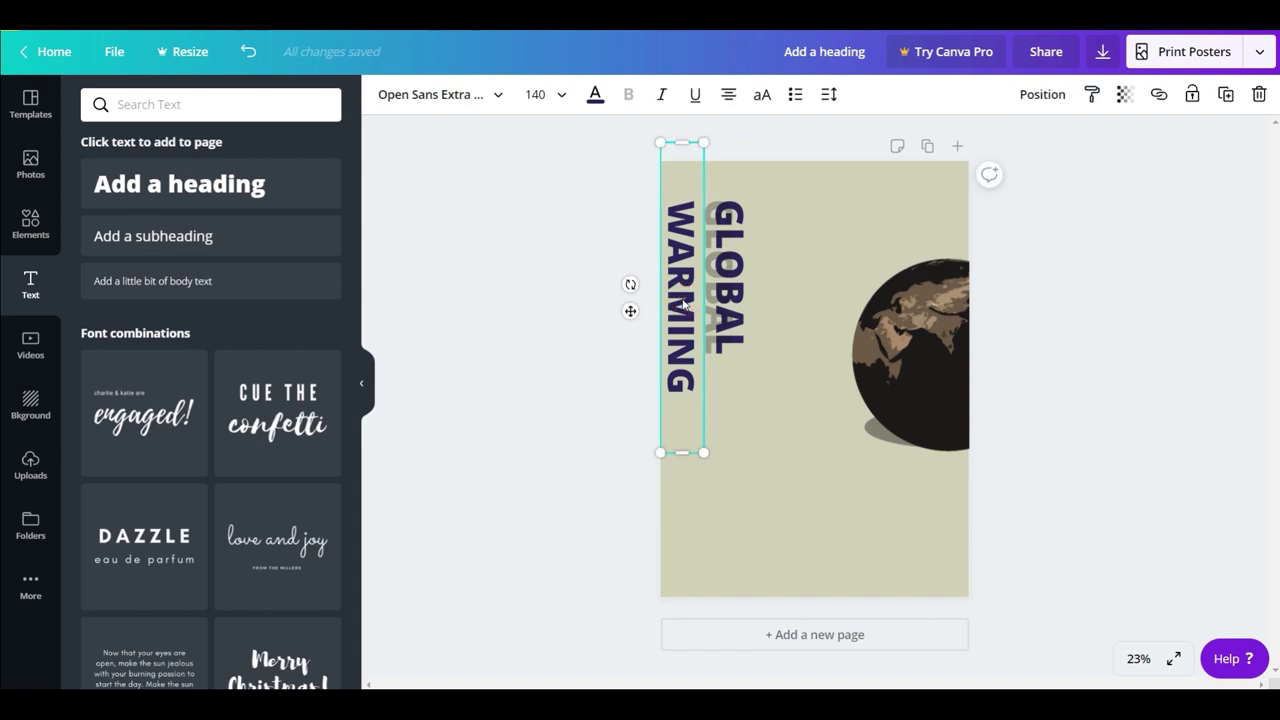
key(ctrl+d)
click(1042, 94)
click(1010, 145)
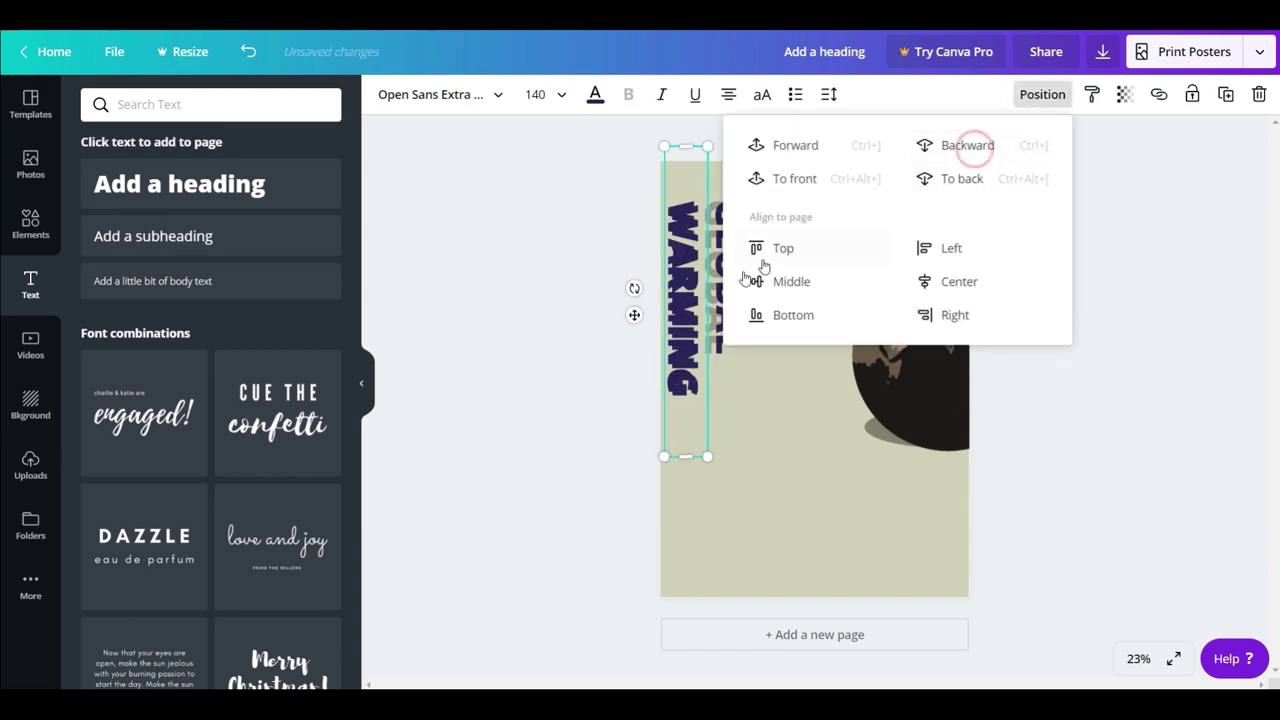
click(843, 348)
Offset the WARMING copy slightly left of the other WARMING heading and recolor it near-black from the document colors
drag(687, 315, 678, 313)
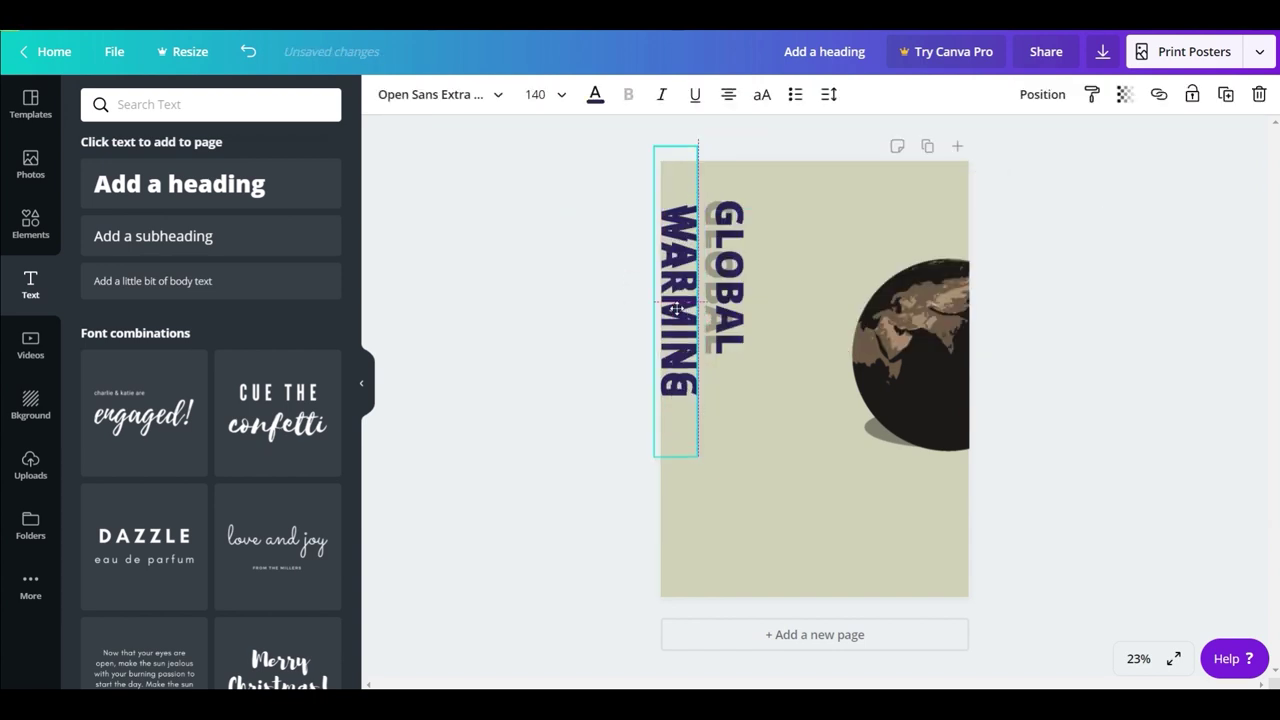
click(595, 94)
click(98, 262)
click(525, 176)
Set the near-black WARMING heading's transparency to 30 to match the GLOBAL shadow
click(1124, 94)
double_click(1097, 138)
text(30)
key(Return)
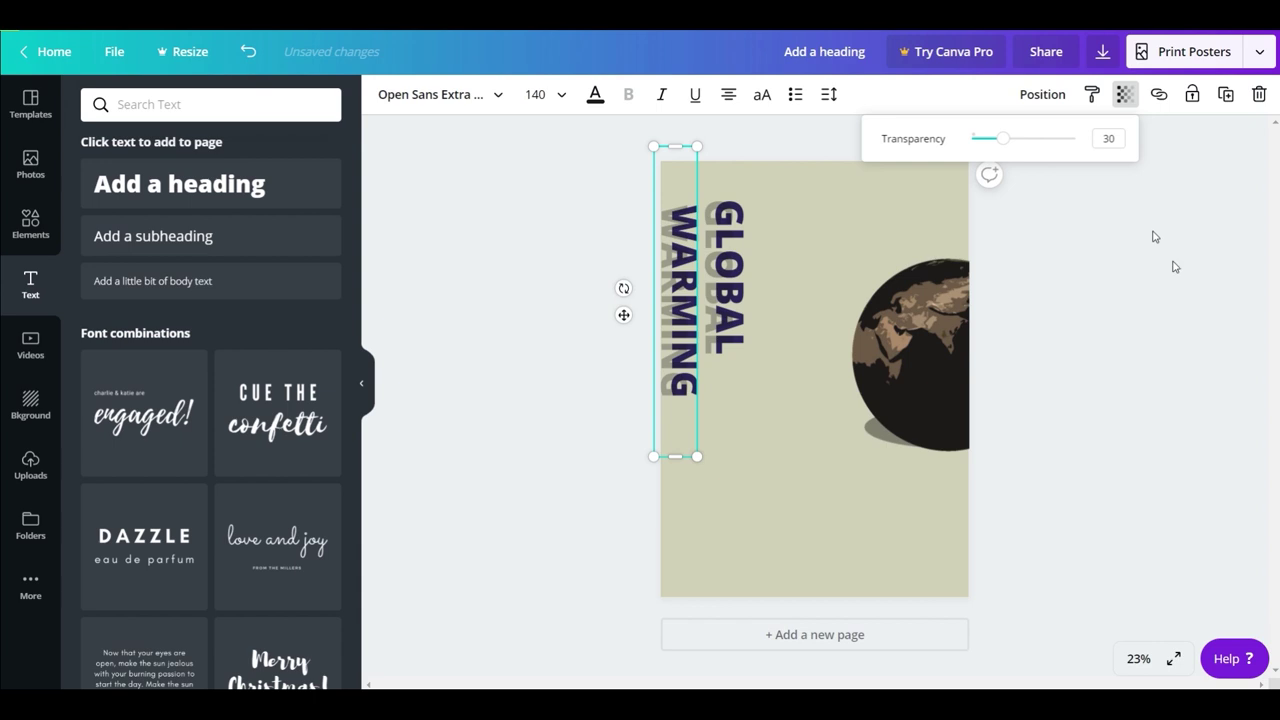
click(1200, 309)
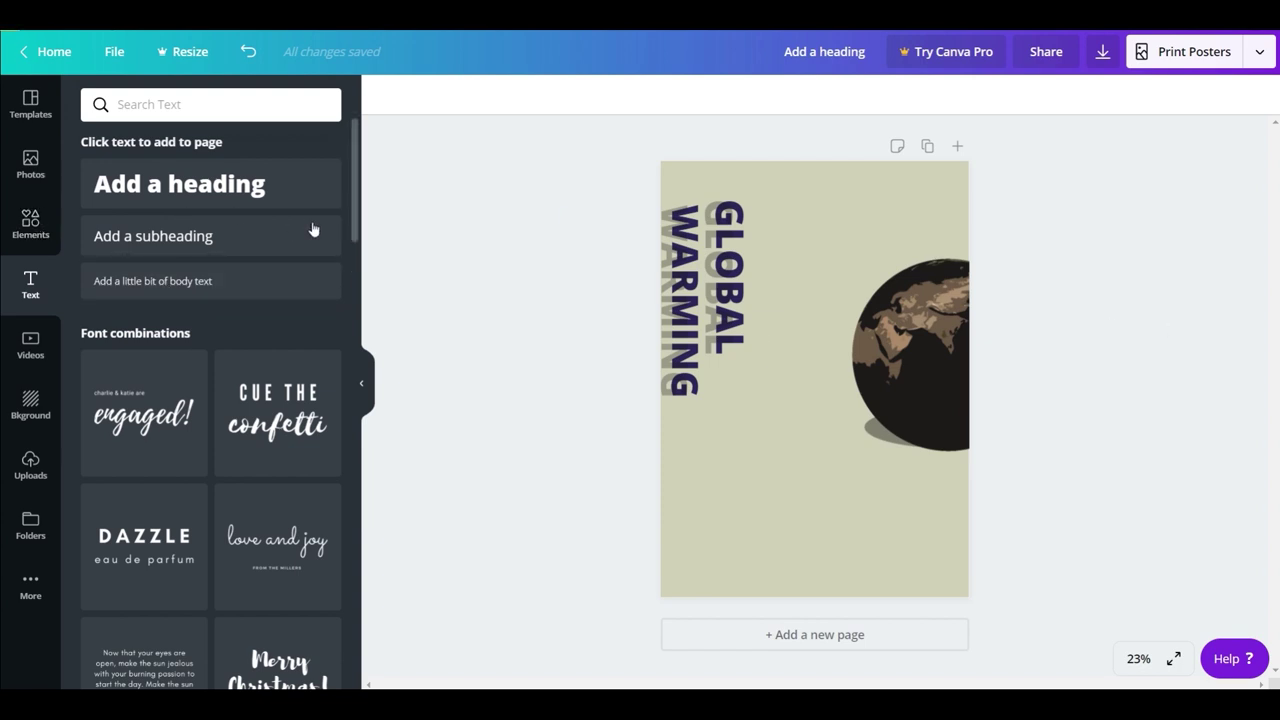
Add the recently used triple-stripe line element near the poster's top edge, above the GLOBAL WARMING headings
click(25, 230)
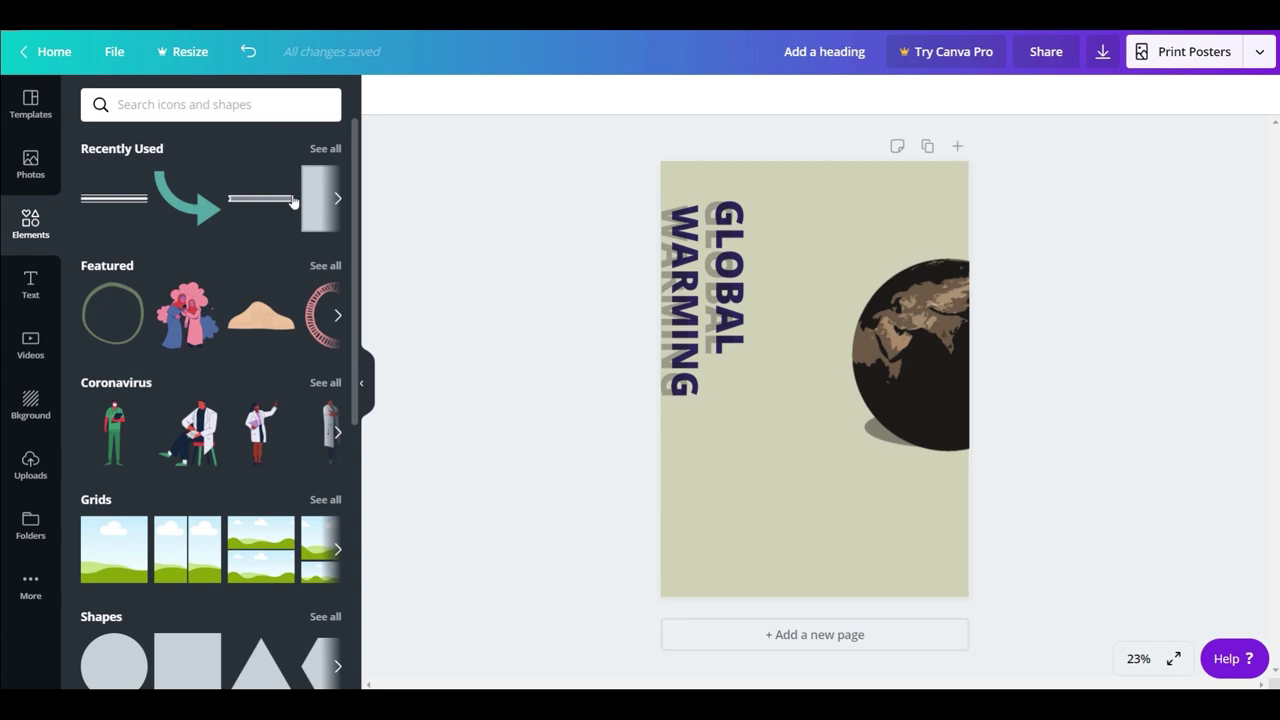
scroll(262, 343, down, 5)
scroll(262, 343, down, 5)
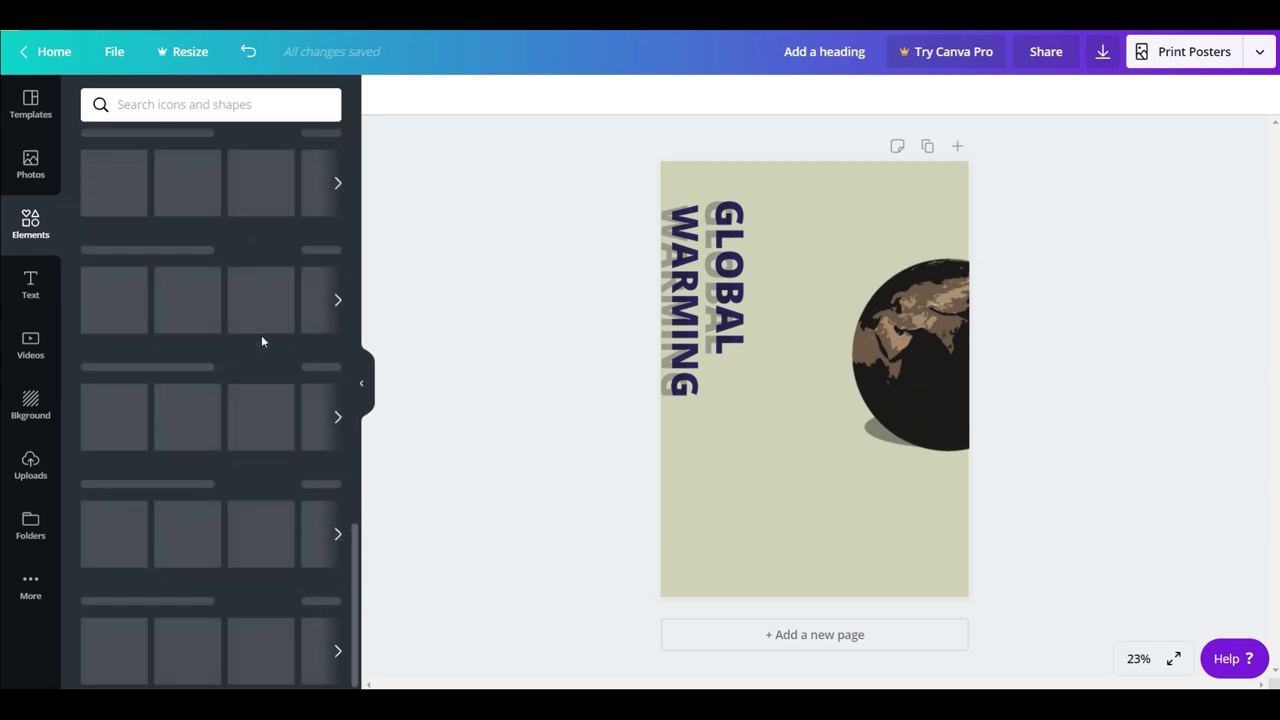
scroll(261, 335, down, 3)
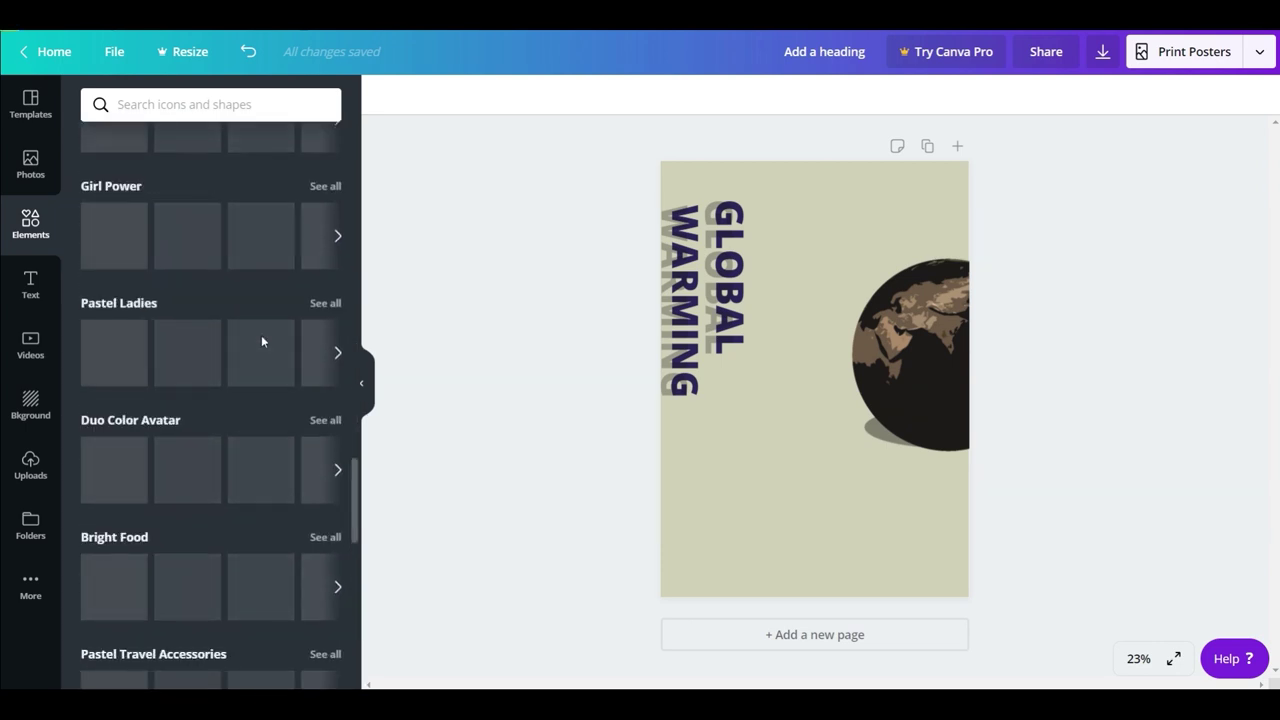
scroll(262, 341, up, 15)
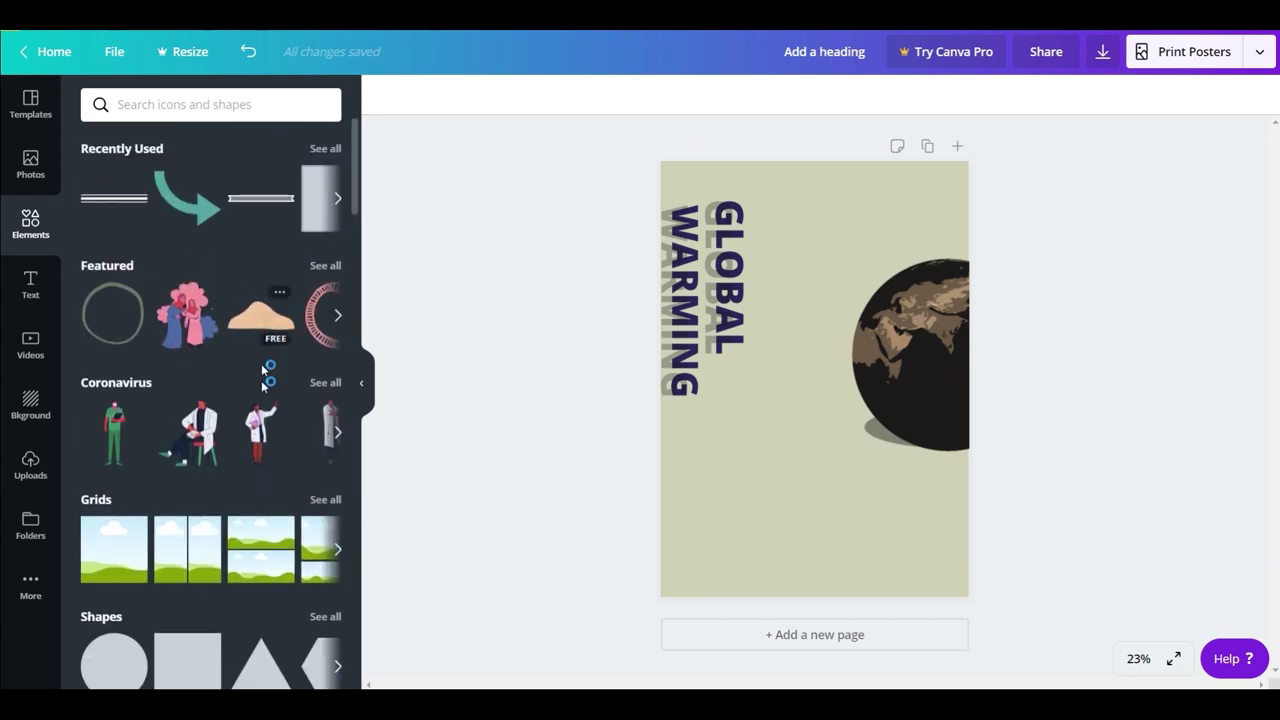
scroll(278, 400, down, 2)
scroll(278, 400, up, 2)
drag(115, 206, 705, 178)
drag(800, 172, 818, 184)
Recolor all three stripes of the line element white
click(384, 93)
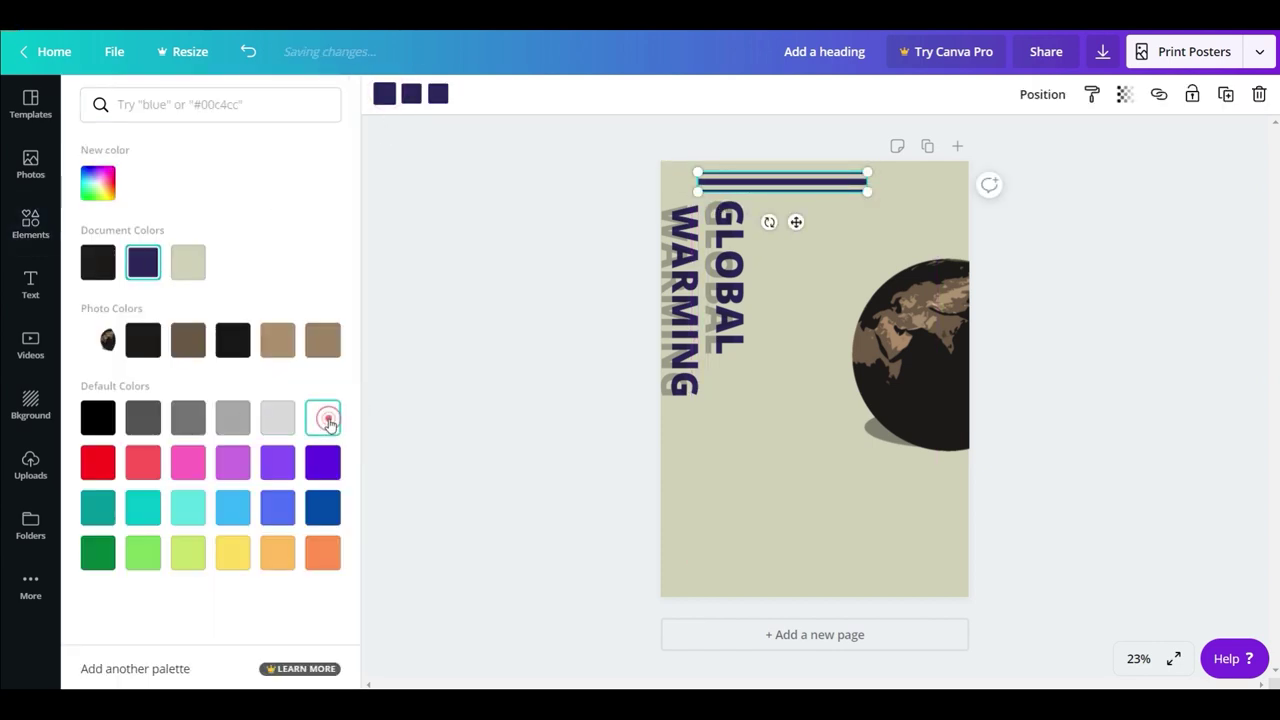
click(326, 418)
click(411, 93)
click(326, 418)
click(438, 93)
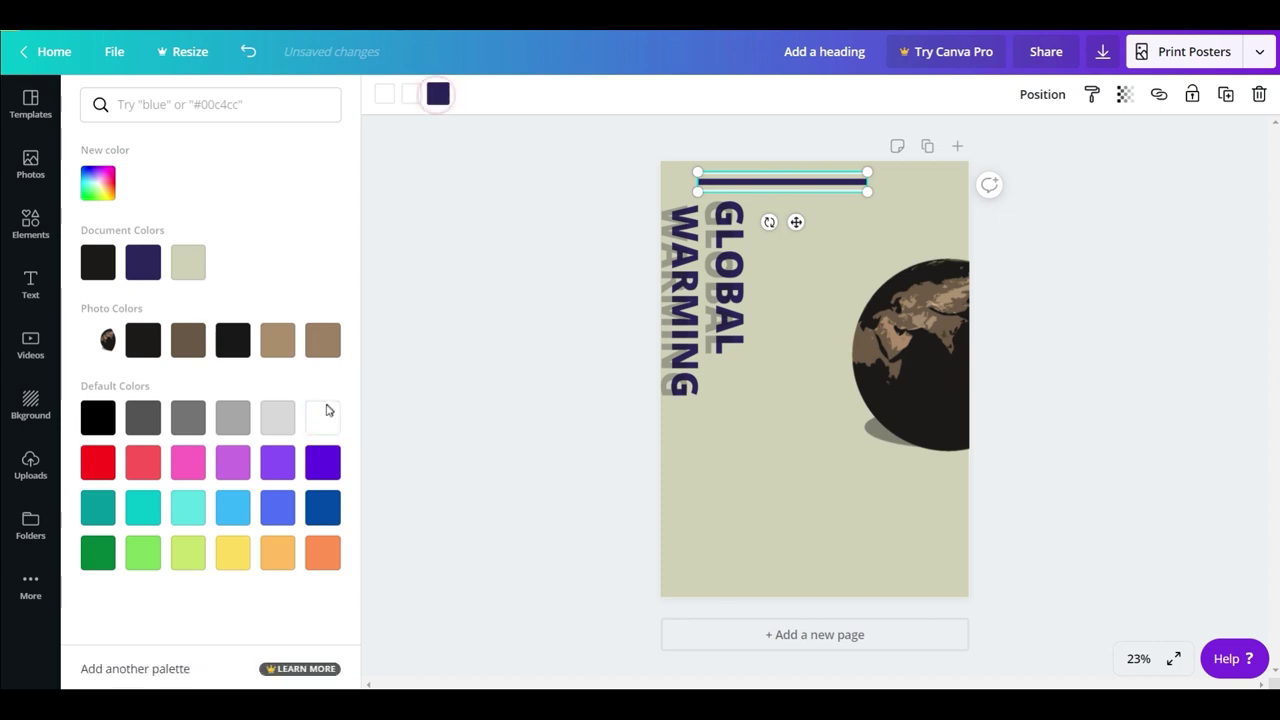
click(326, 412)
Stretch the white stripe element across the poster's full width and align it along the top edge
drag(796, 222, 751, 214)
click(796, 173)
drag(812, 170, 985, 174)
click(1025, 277)
drag(818, 176, 825, 205)
Duplicate the white stripe element and place the copy along the poster's bottom edge
click(798, 172)
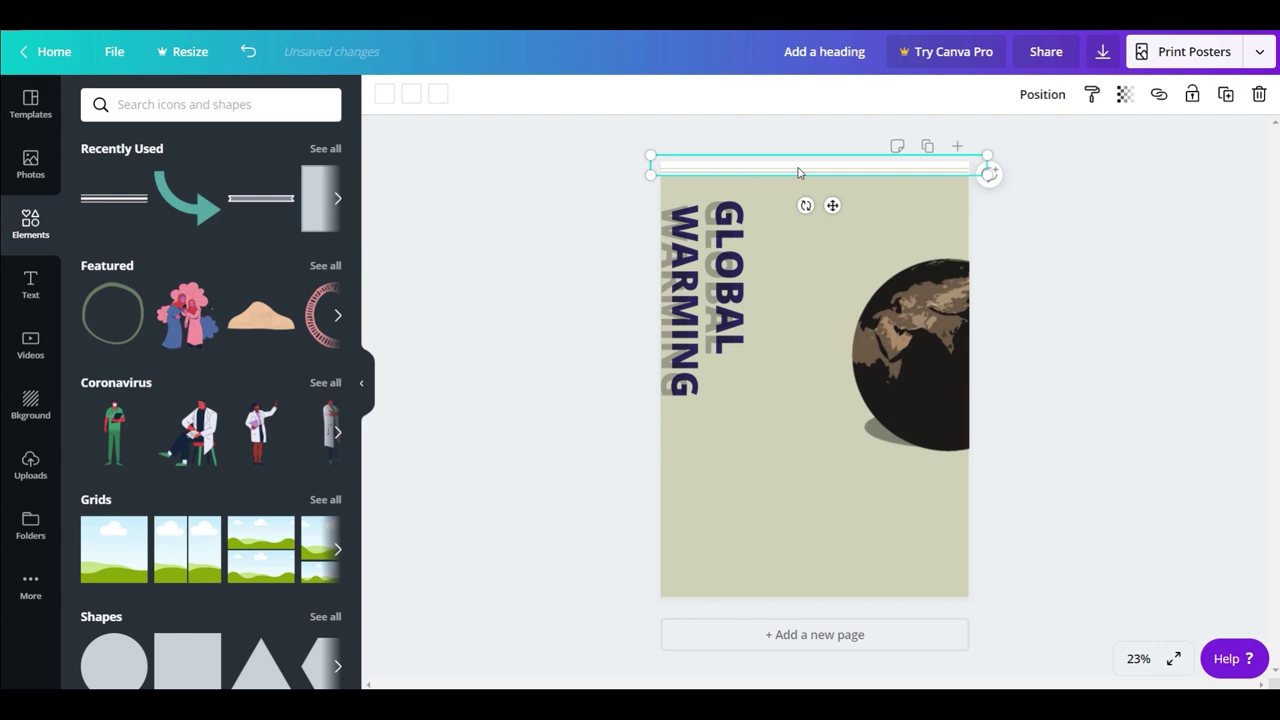
drag(834, 206, 836, 643)
click(1051, 464)
Find the Lines collection among the elements and add its teal curved arrow to the poster
scroll(228, 318, down, 5)
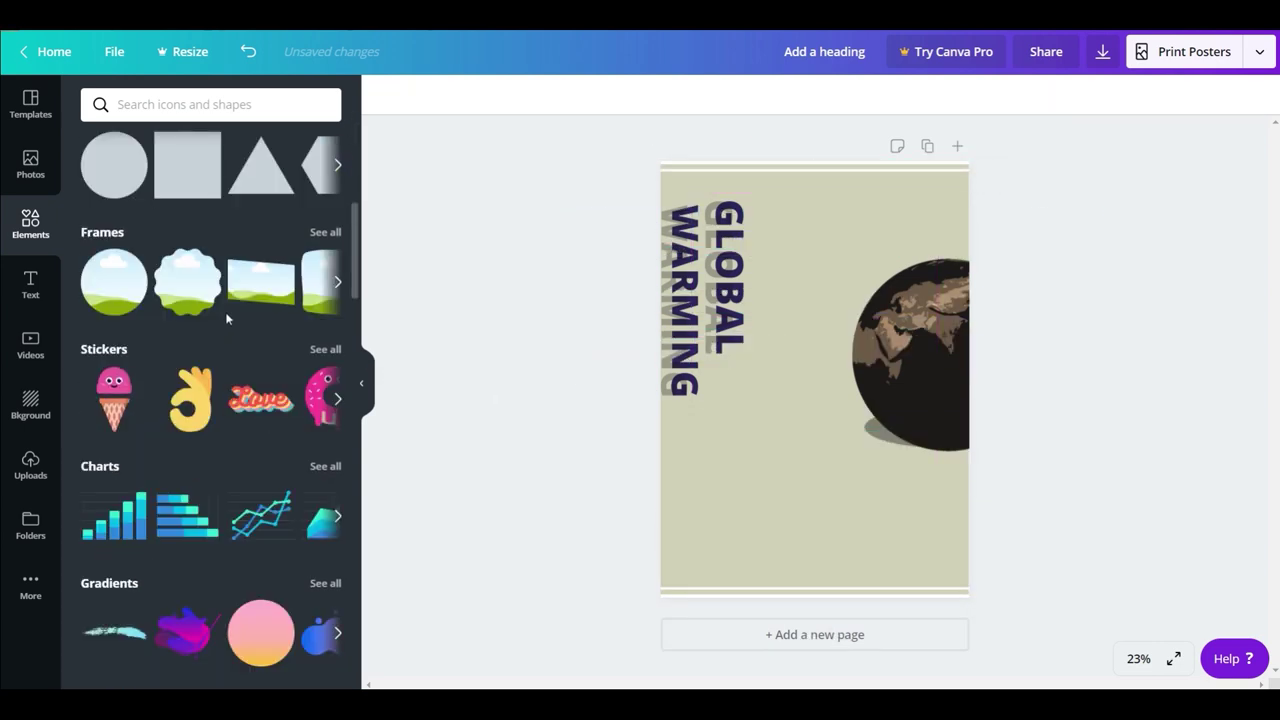
scroll(176, 316, up, 2)
scroll(289, 326, down, 3)
scroll(250, 428, down, 3)
click(323, 281)
scroll(238, 357, down, 2)
click(215, 265)
Rotate the teal arrow so it curves downward and position it below the headings, beside the globe
drag(812, 460, 743, 414)
drag(868, 412, 840, 483)
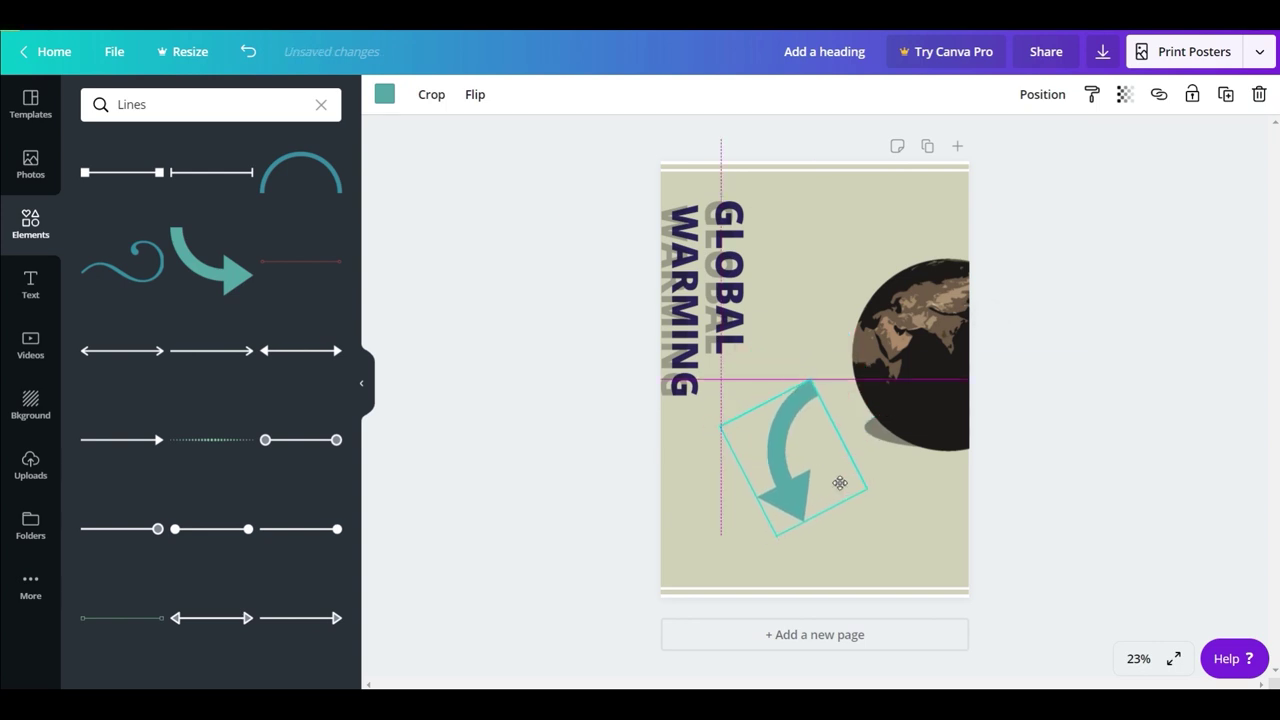
mouse_move(714, 500)
mouse_down()
mouse_move(694, 471)
mouse_move(706, 482)
mouse_up()
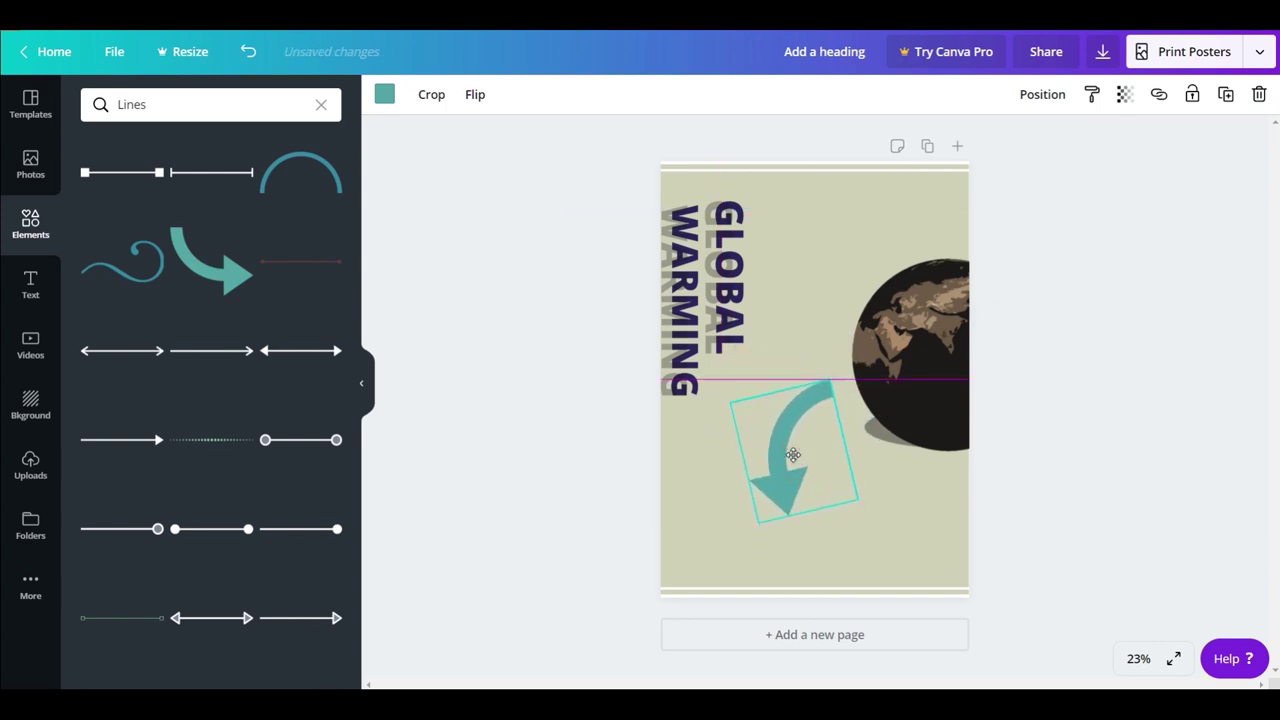
Adjust the teal curved arrow's transparency
click(1125, 94)
double_click(1110, 138)
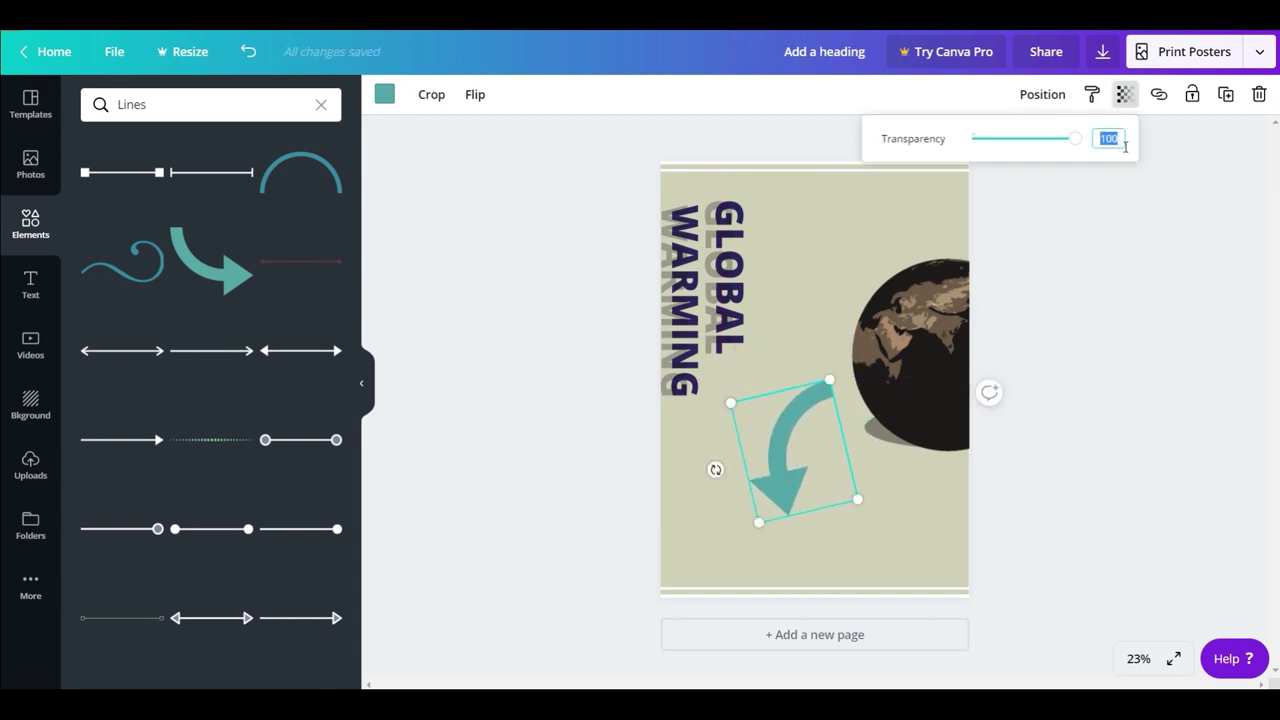
text(50)
click(1180, 251)
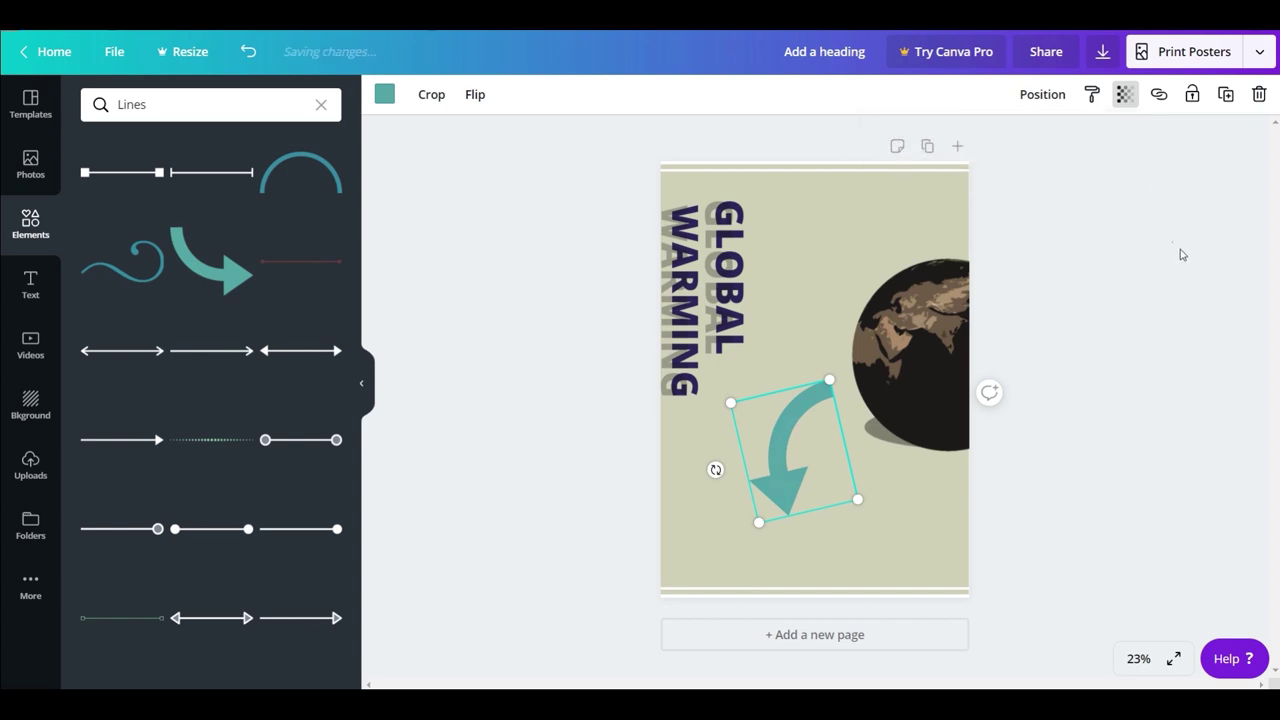
click(546, 434)
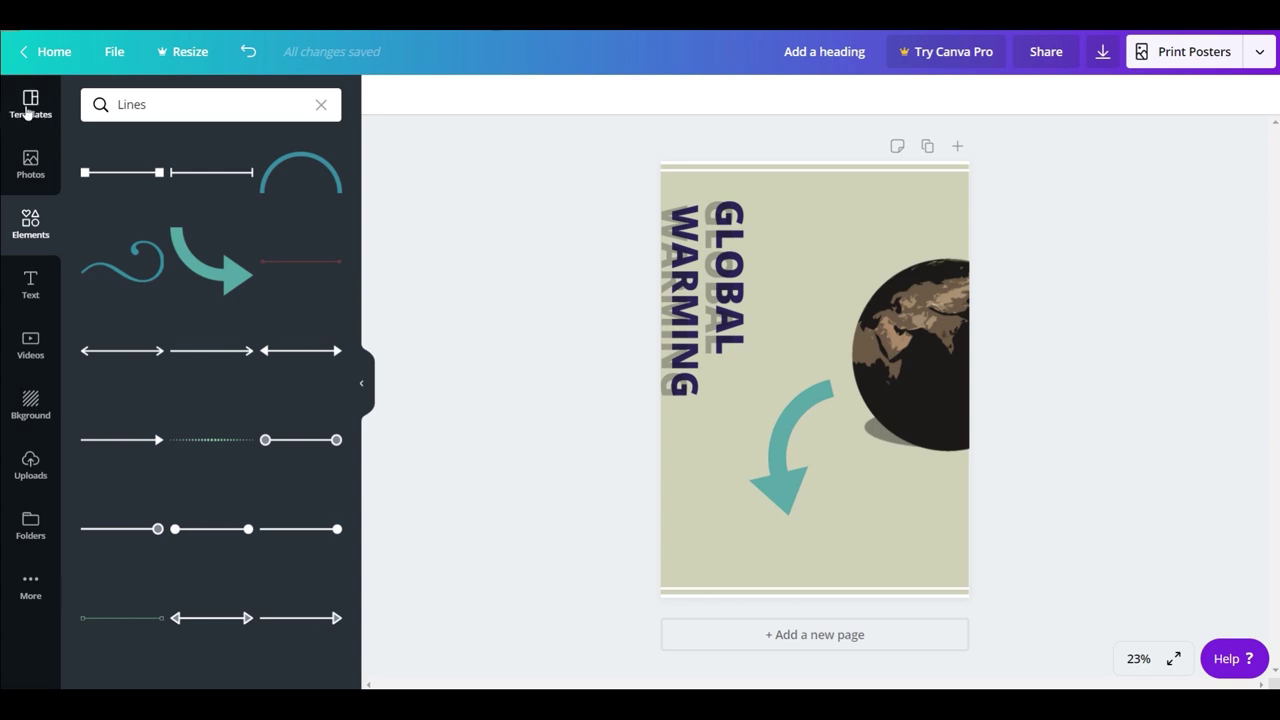
Add a heading text box below the teal arrow and clear its placeholder text
click(30, 283)
drag(216, 180, 820, 550)
double_click(808, 540)
mouse_move(940, 568)
mouse_down()
mouse_move(953, 588)
mouse_move(923, 557)
mouse_move(934, 545)
mouse_move(938, 560)
mouse_up()
key(BackSpace)
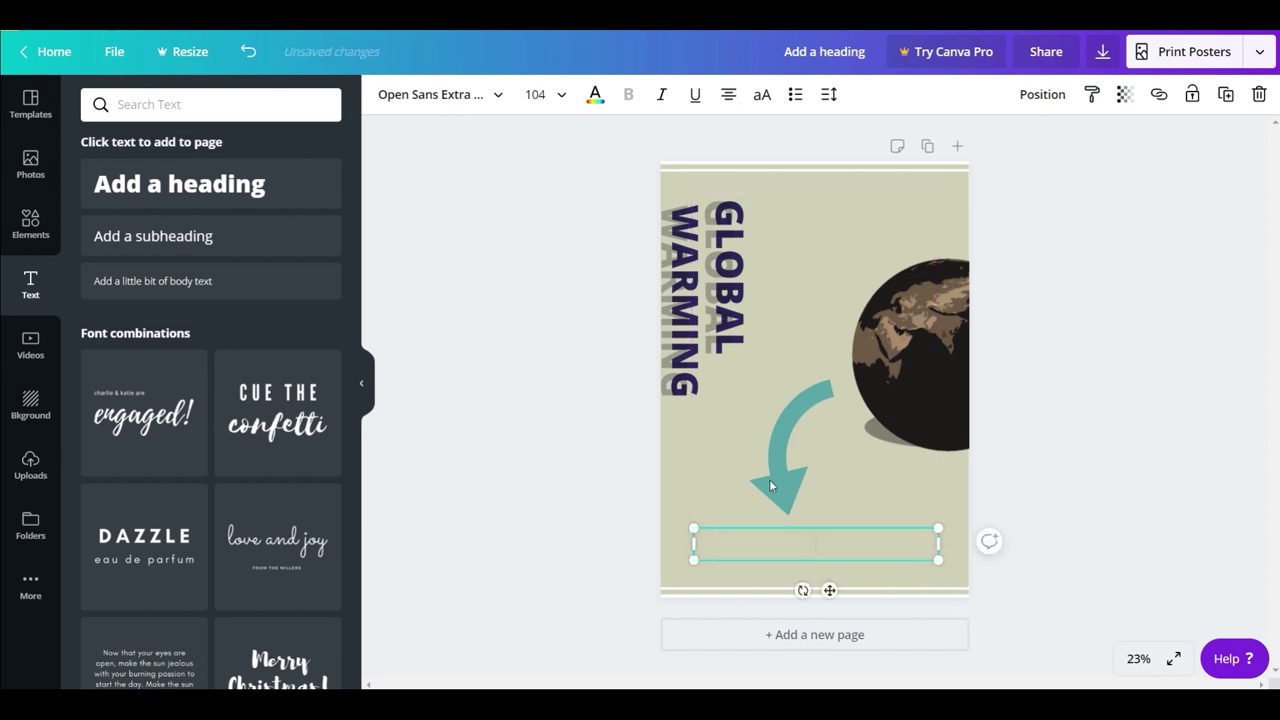
Set the empty heading's font size to 50 and its font to Abhaya Libre Regular
click(539, 94)
text(50)
key(Return)
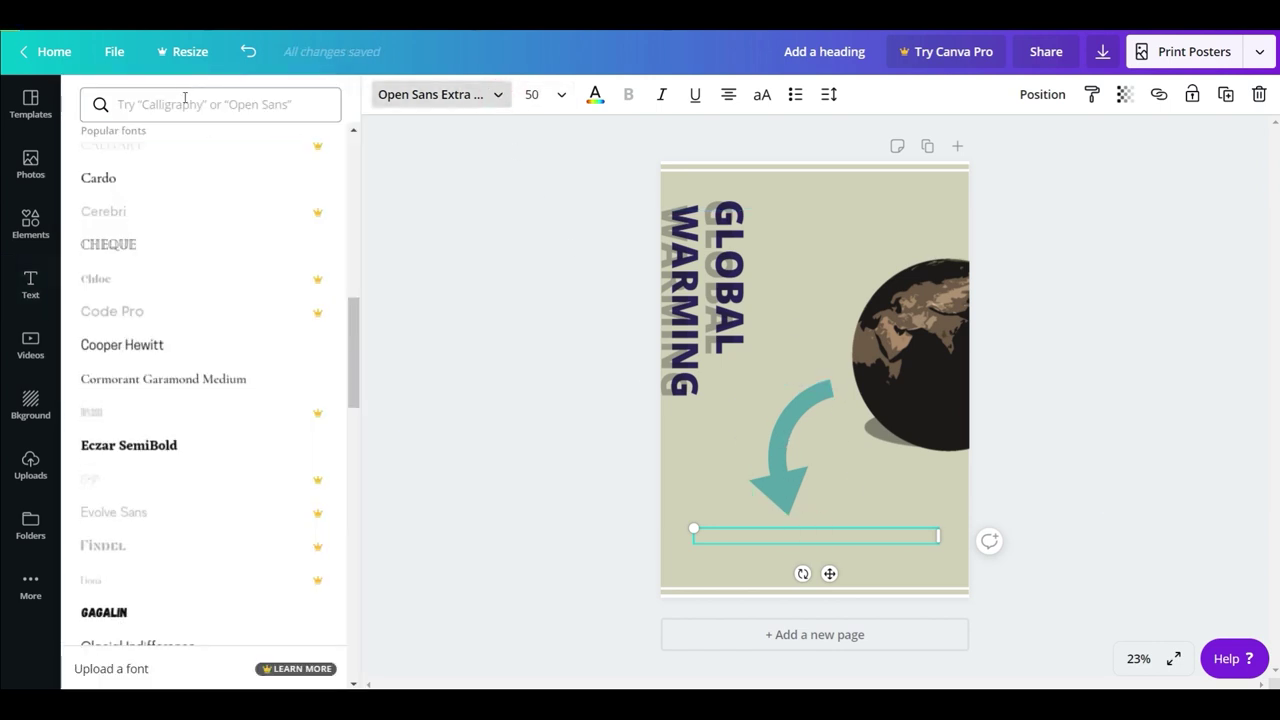
click(191, 270)
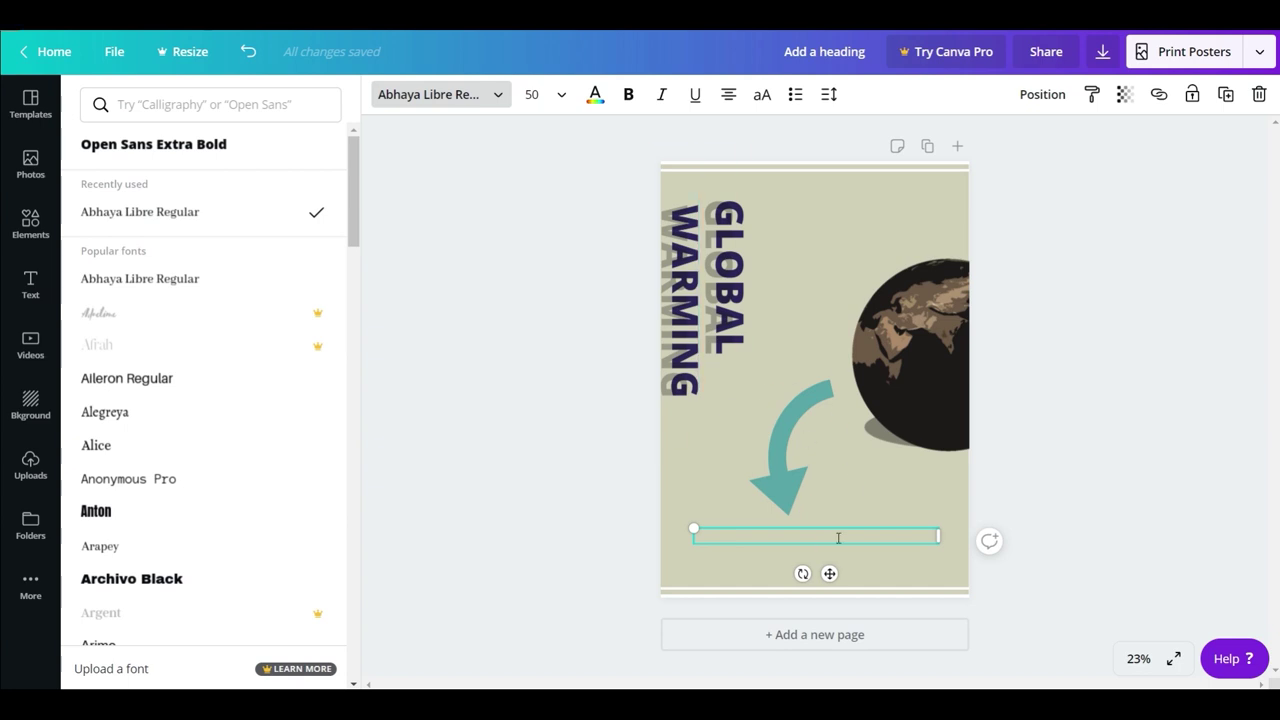
Enter "REACT BEFORE IT'S TOO LATE" as the text of the heading below the arrow
text(Re)
text(EACT BEFORE ITS)
text( TOO LA)
text(TE)
click(838, 537)
text(')
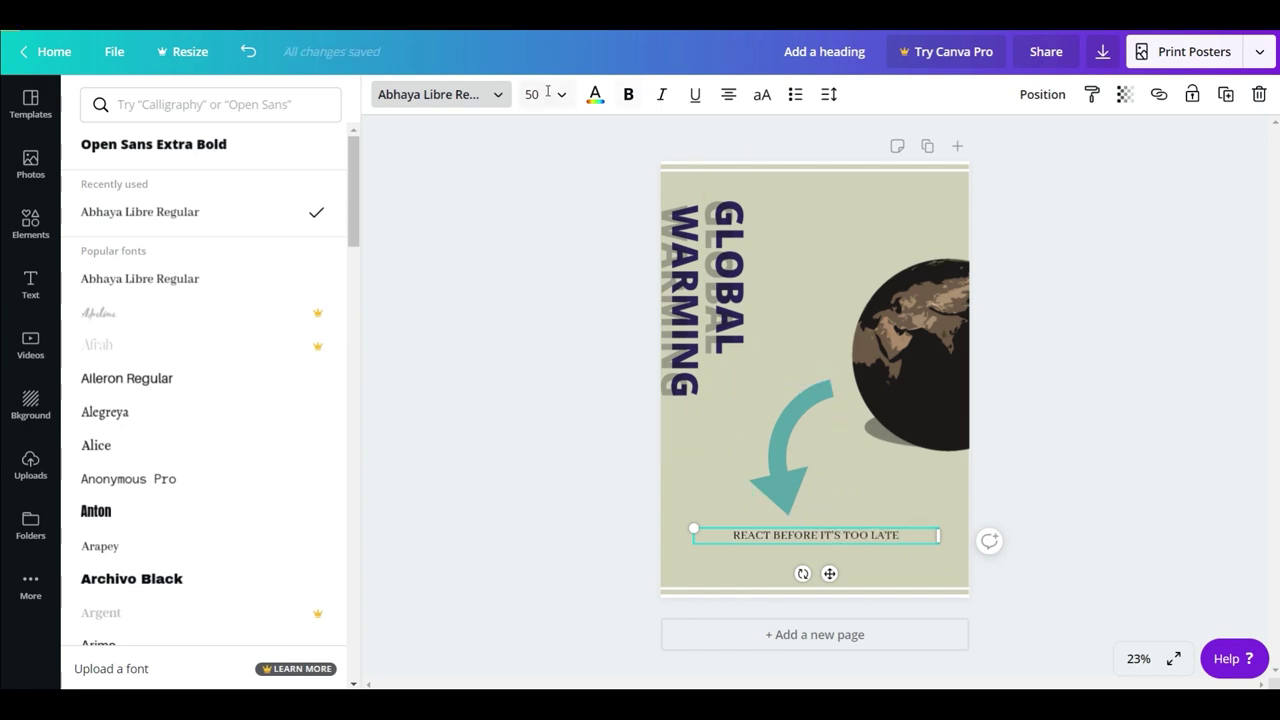
Try a font size of 70 on the REACT BEFORE IT'S TOO LATE line
click(548, 92)
text(70)
key(Return)
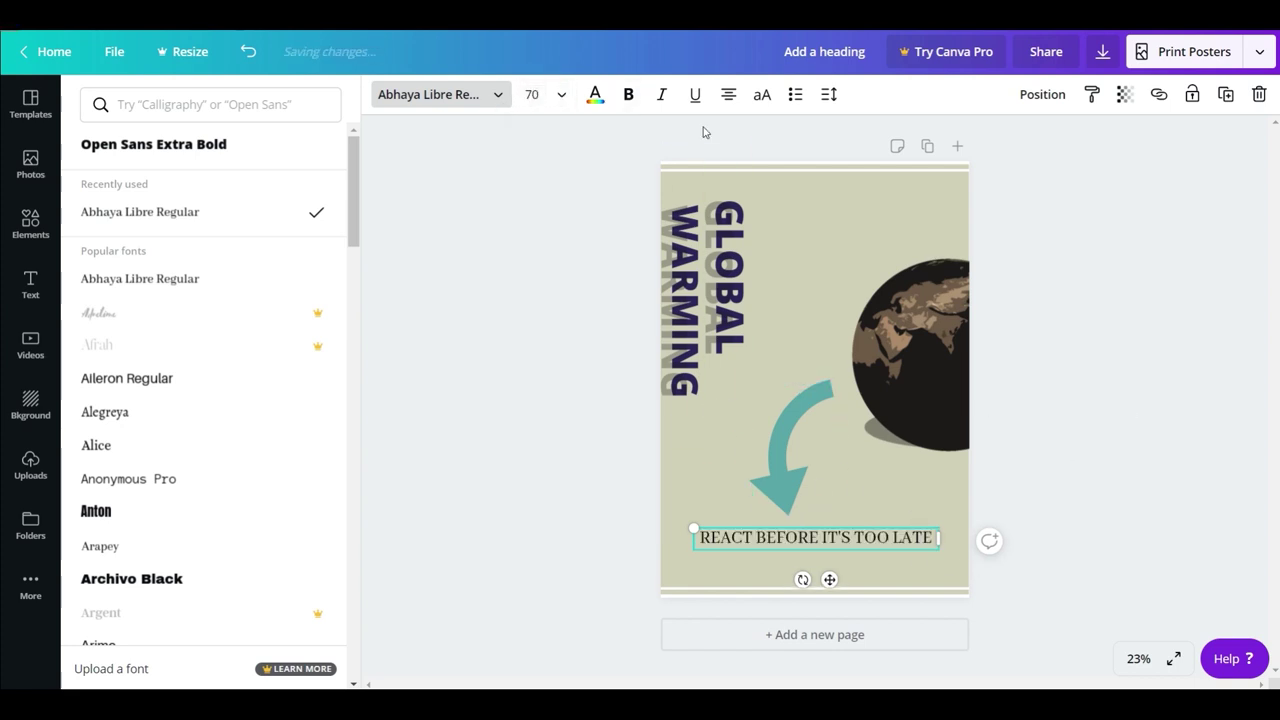
Set the font size of the REACT BEFORE IT'S TOO LATE line to 60
click(530, 94)
key(Escape)
click(548, 94)
text(60)
key(Return)
click(1163, 337)
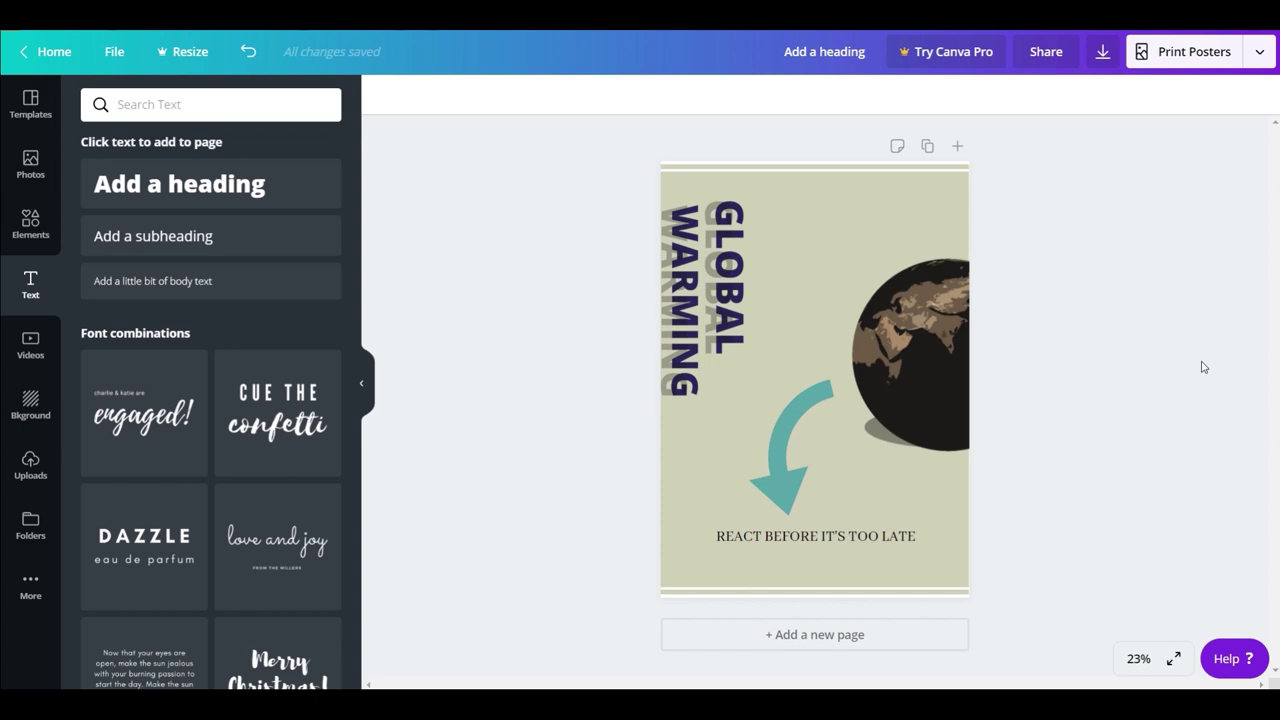
Duplicate the REACT BEFORE IT'S TOO LATE line, placing the copy slightly below and one layer behind the original
click(850, 538)
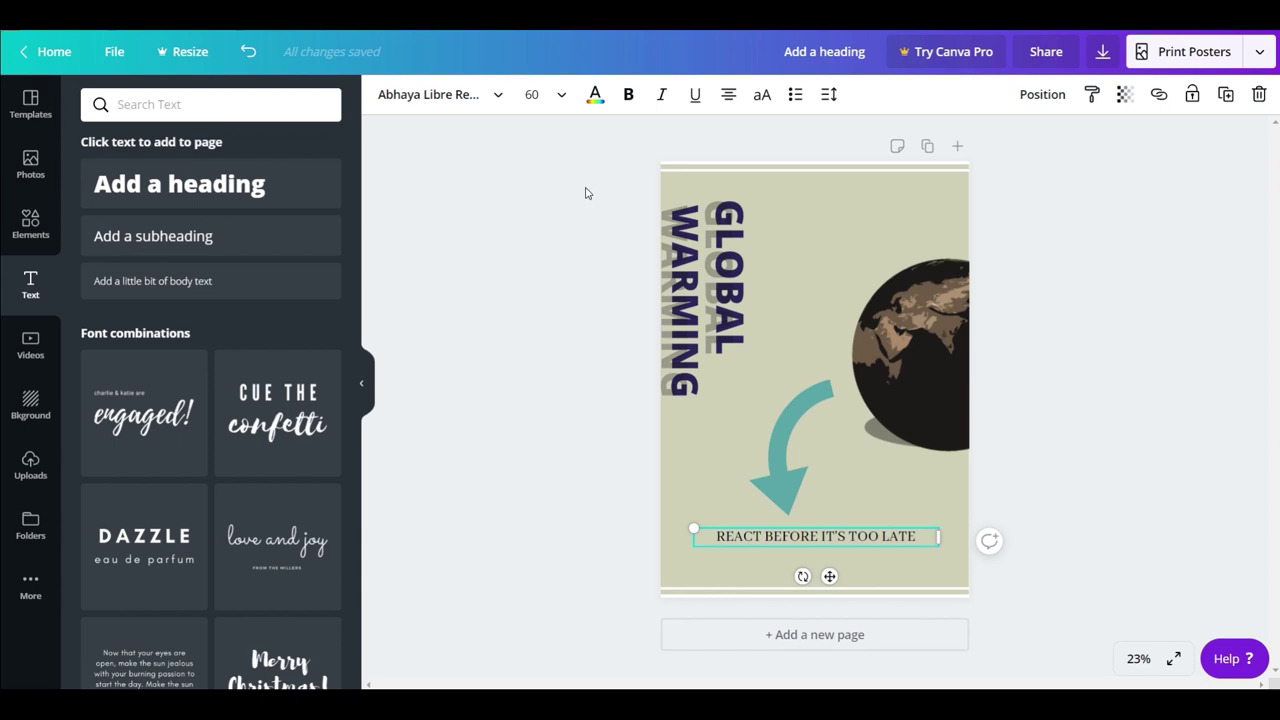
key(ctrl+d)
drag(829, 577, 830, 590)
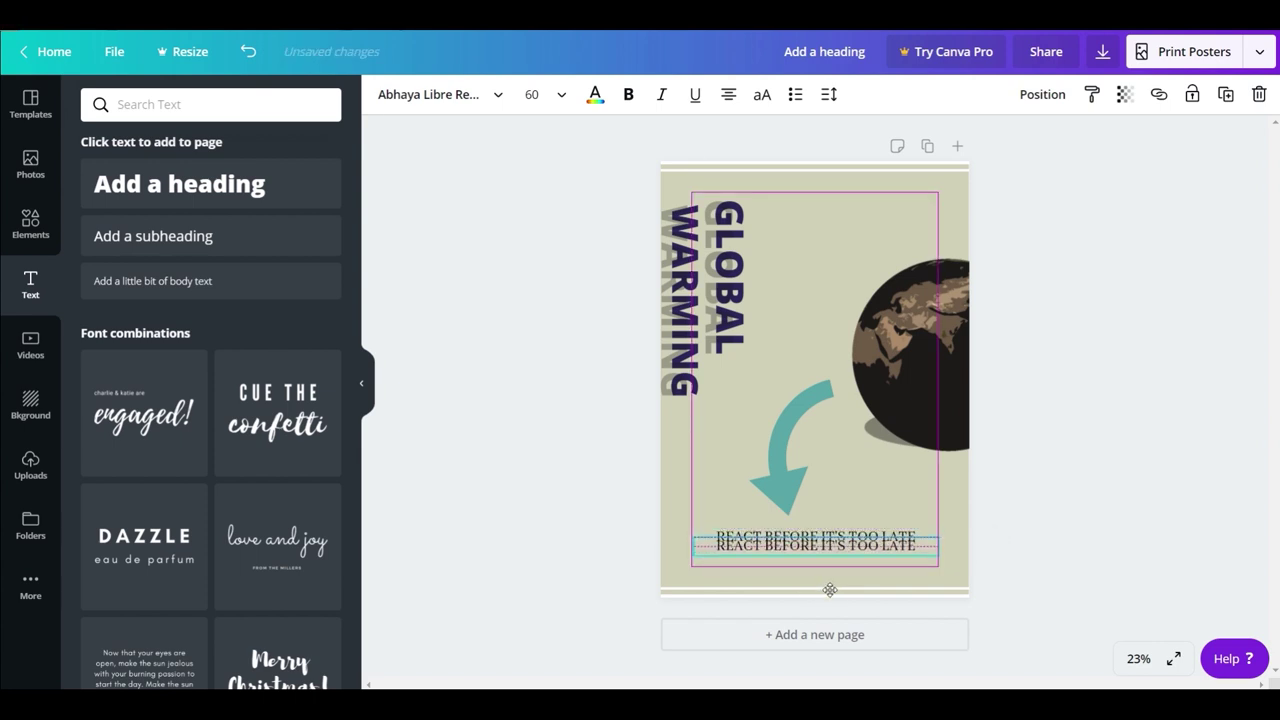
click(1042, 94)
click(984, 150)
click(1100, 493)
Set the lower tagline copy's transparency to 30 so it serves as a shadow
click(866, 552)
click(1124, 96)
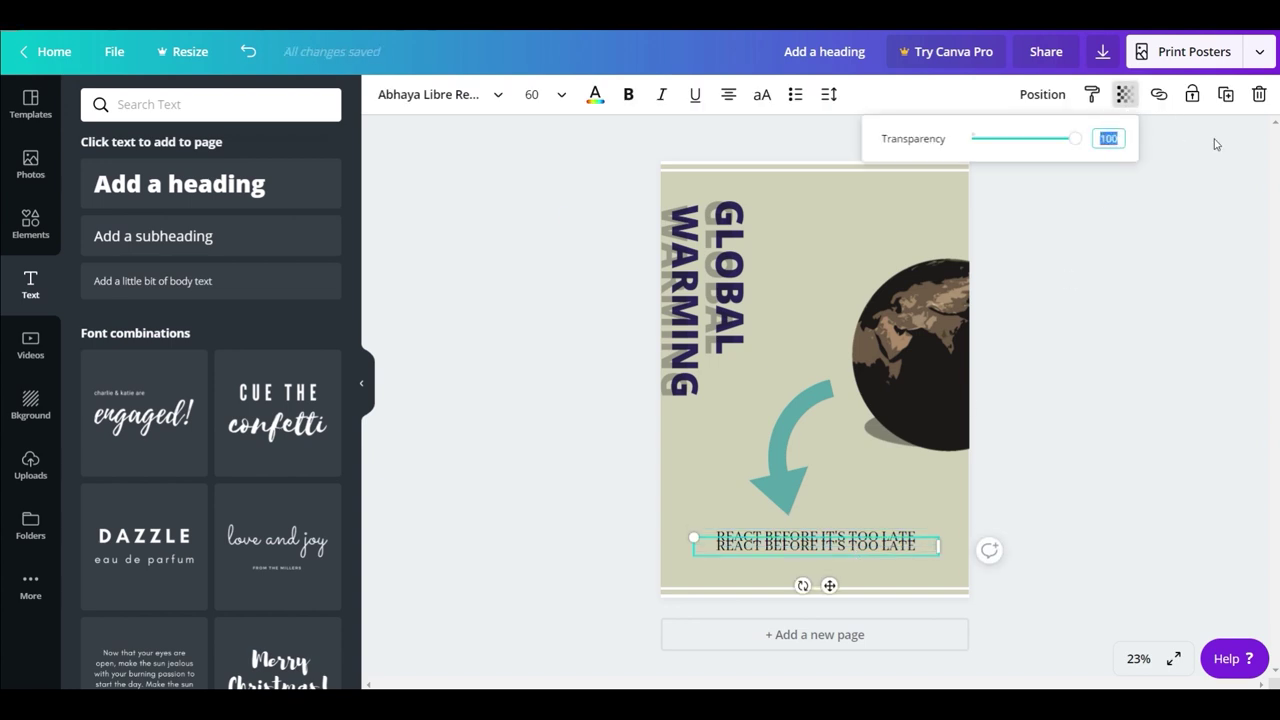
text(30)
click(1175, 281)
Move the headings, globe and arrow up the poster together, and enlarge the globe image slightly
drag(634, 191, 745, 400)
drag(713, 321, 716, 295)
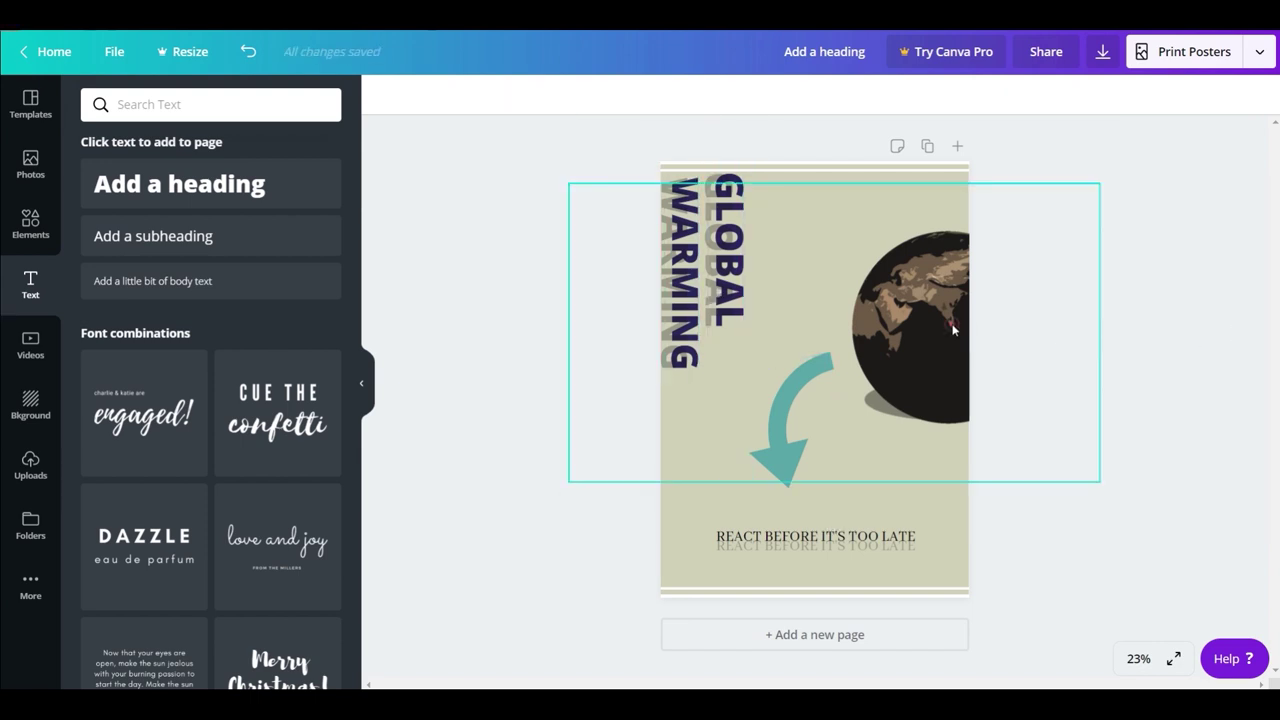
drag(949, 319, 949, 331)
drag(585, 201, 552, 184)
drag(971, 374, 953, 357)
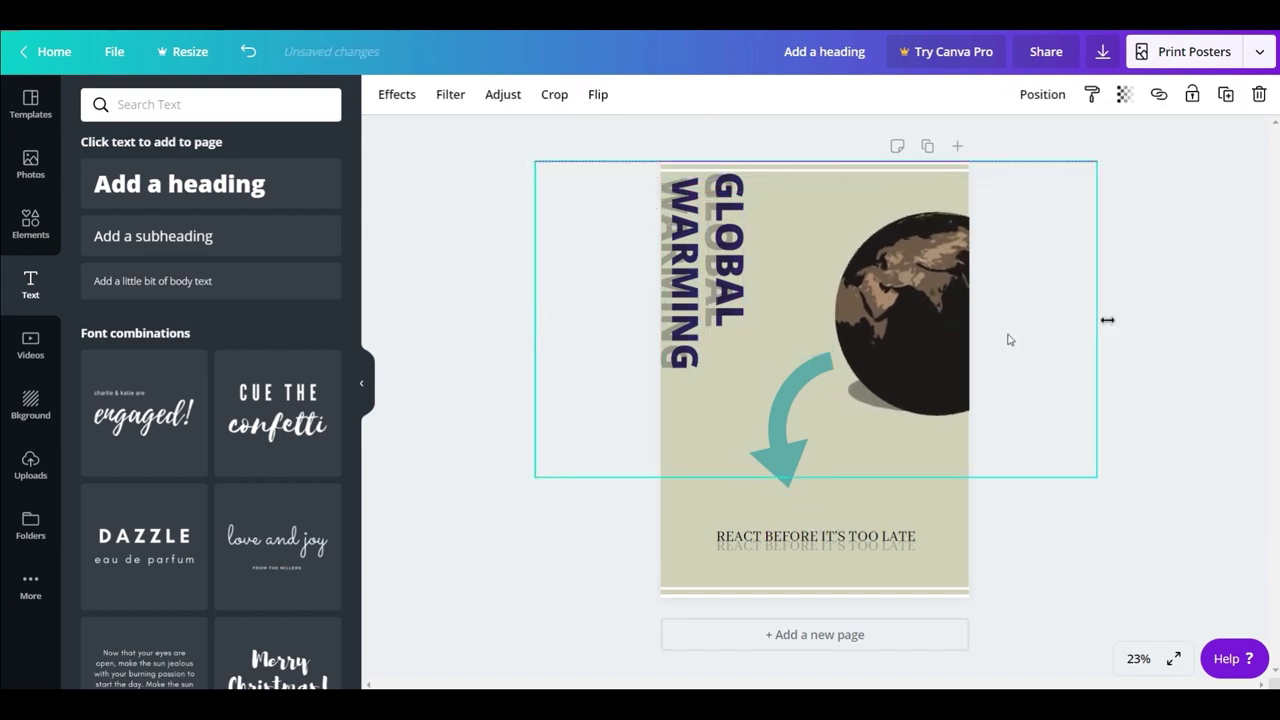
click(440, 232)
Shift the GLOBAL WARMING headings, their shadows and the globe slightly down together
drag(597, 182, 750, 364)
drag(694, 260, 693, 271)
click(1227, 355)
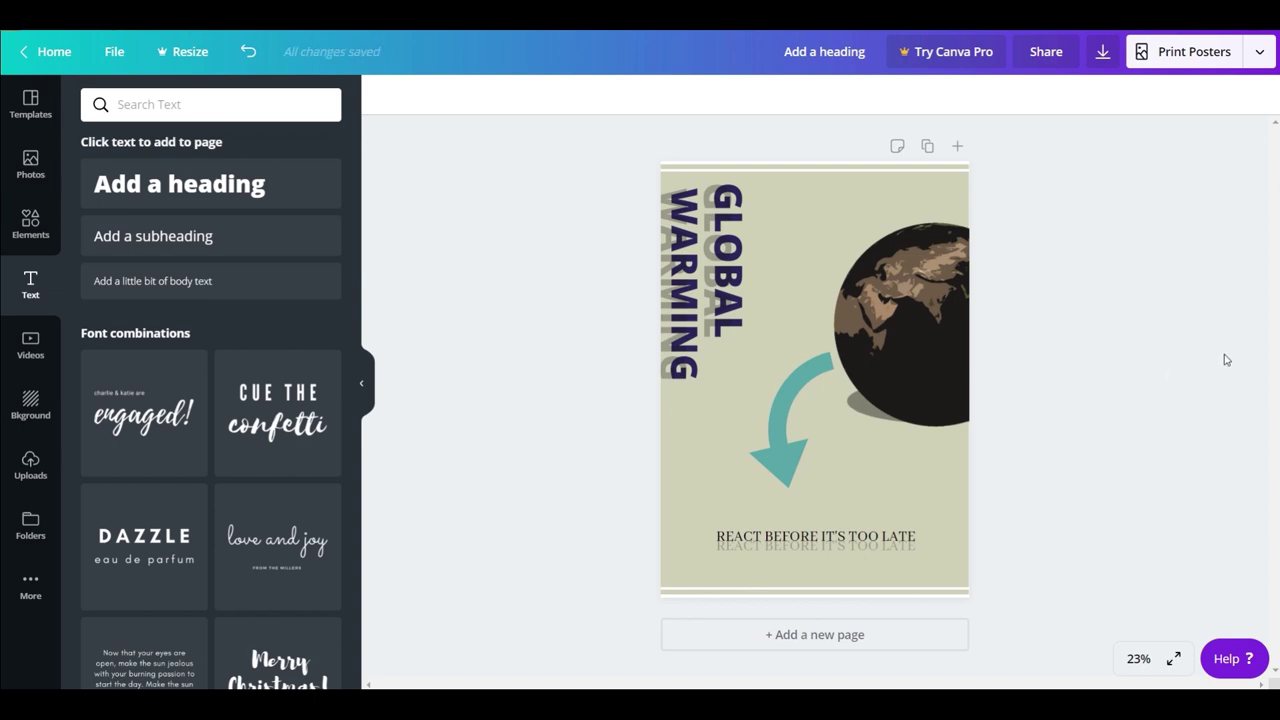
Collapse the side panel to view the poster and choose PNG as the download file type
click(364, 390)
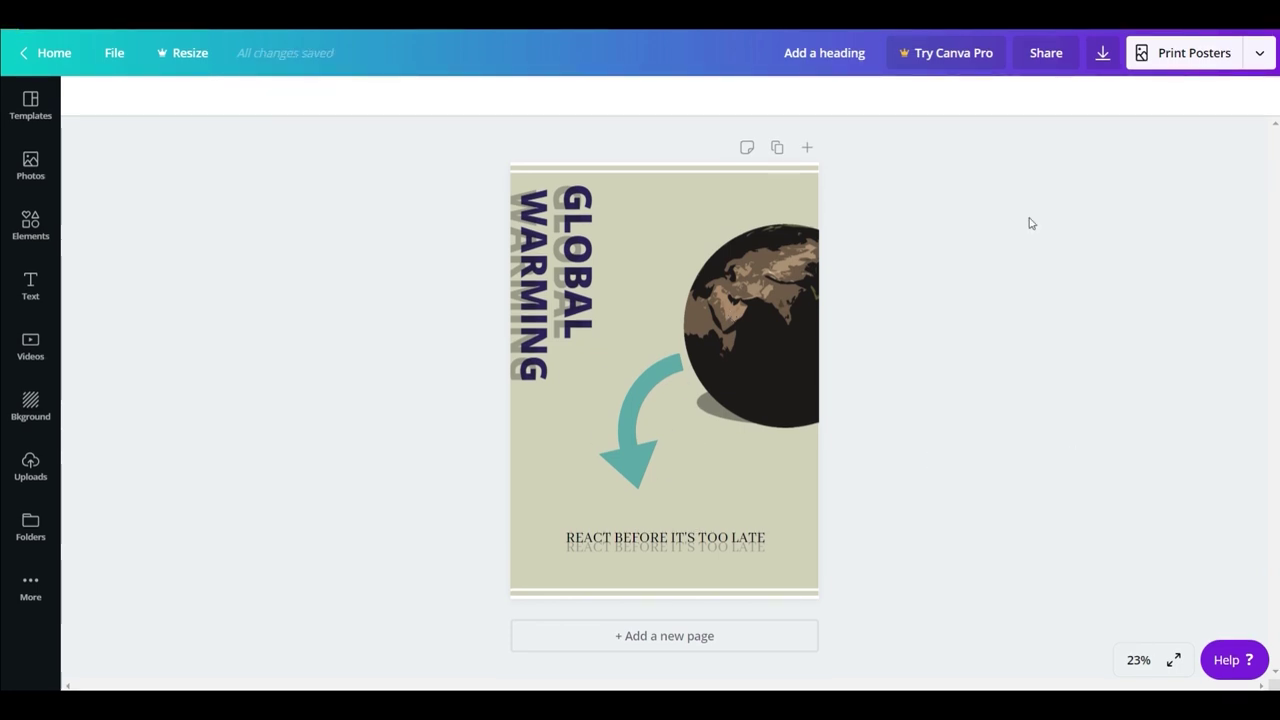
click(1101, 58)
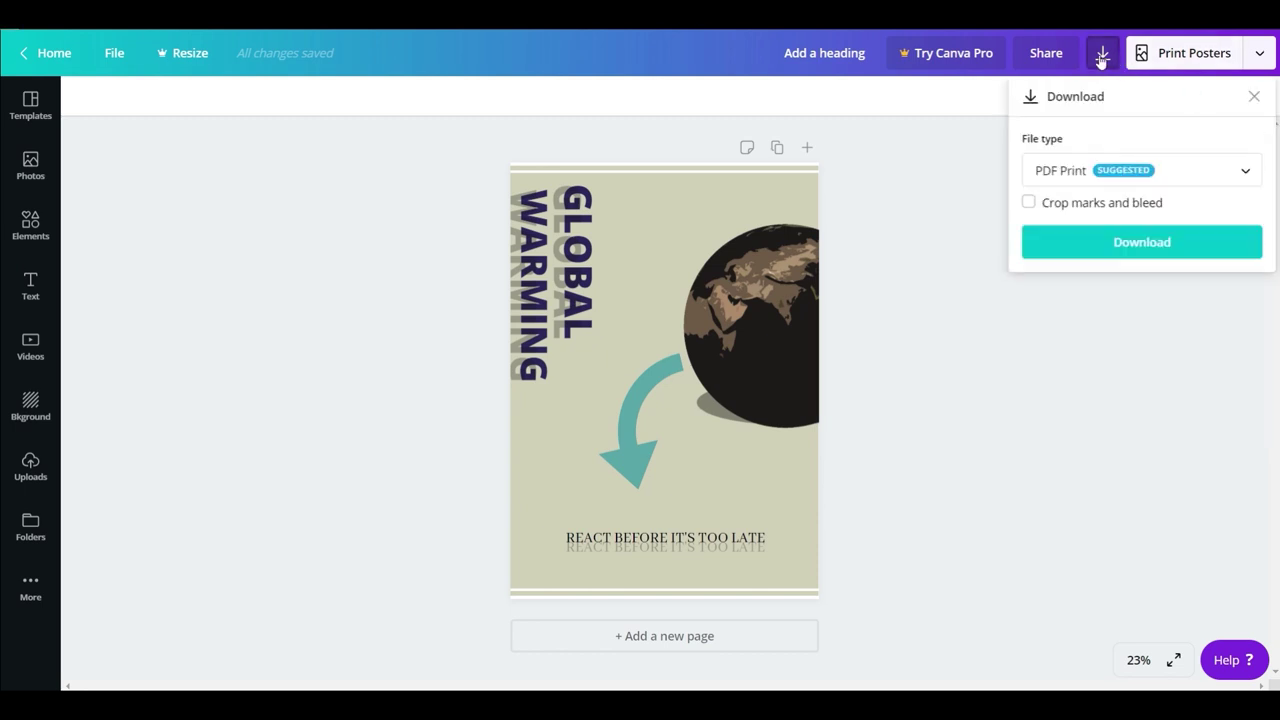
click(1182, 171)
scroll(1182, 173, up, 1)
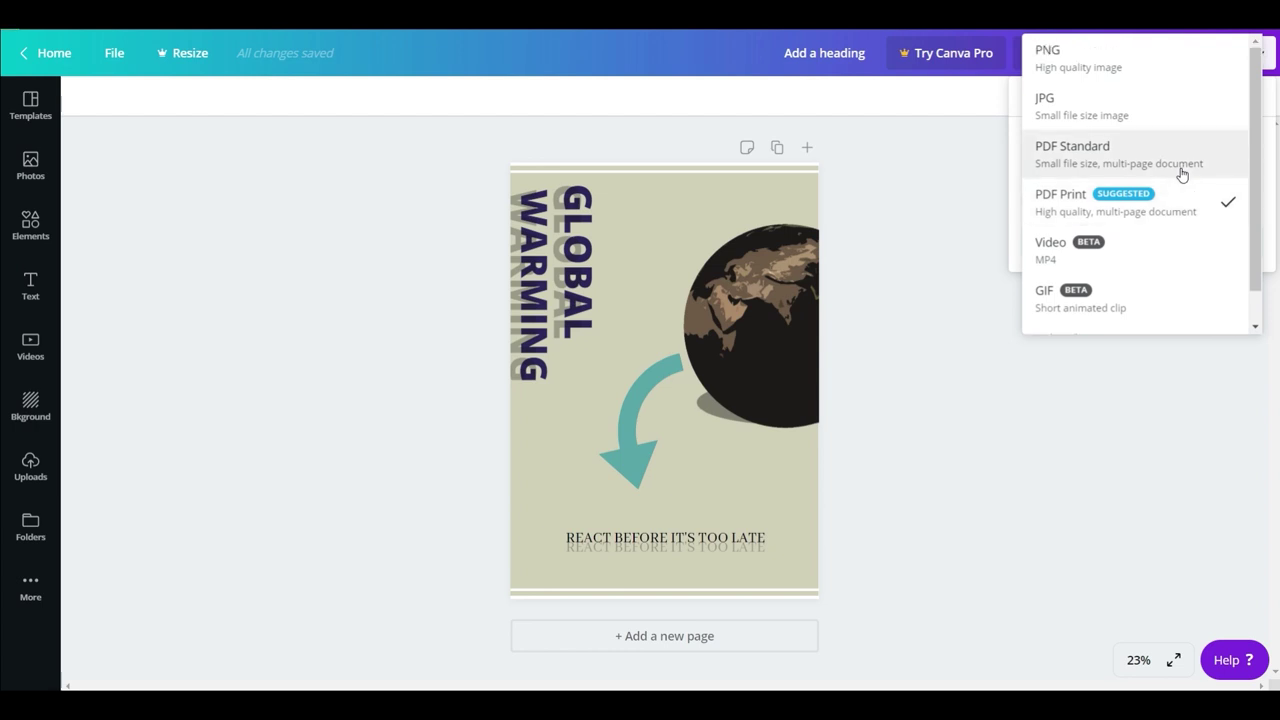
click(1155, 67)
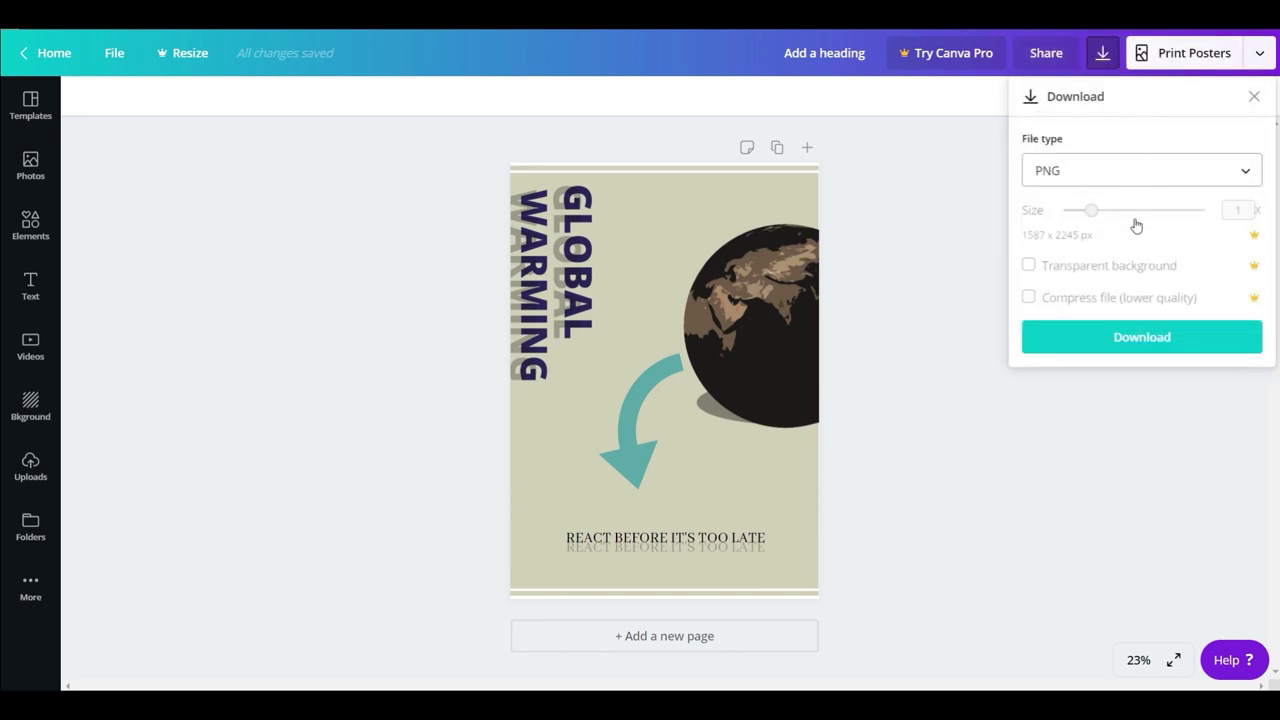